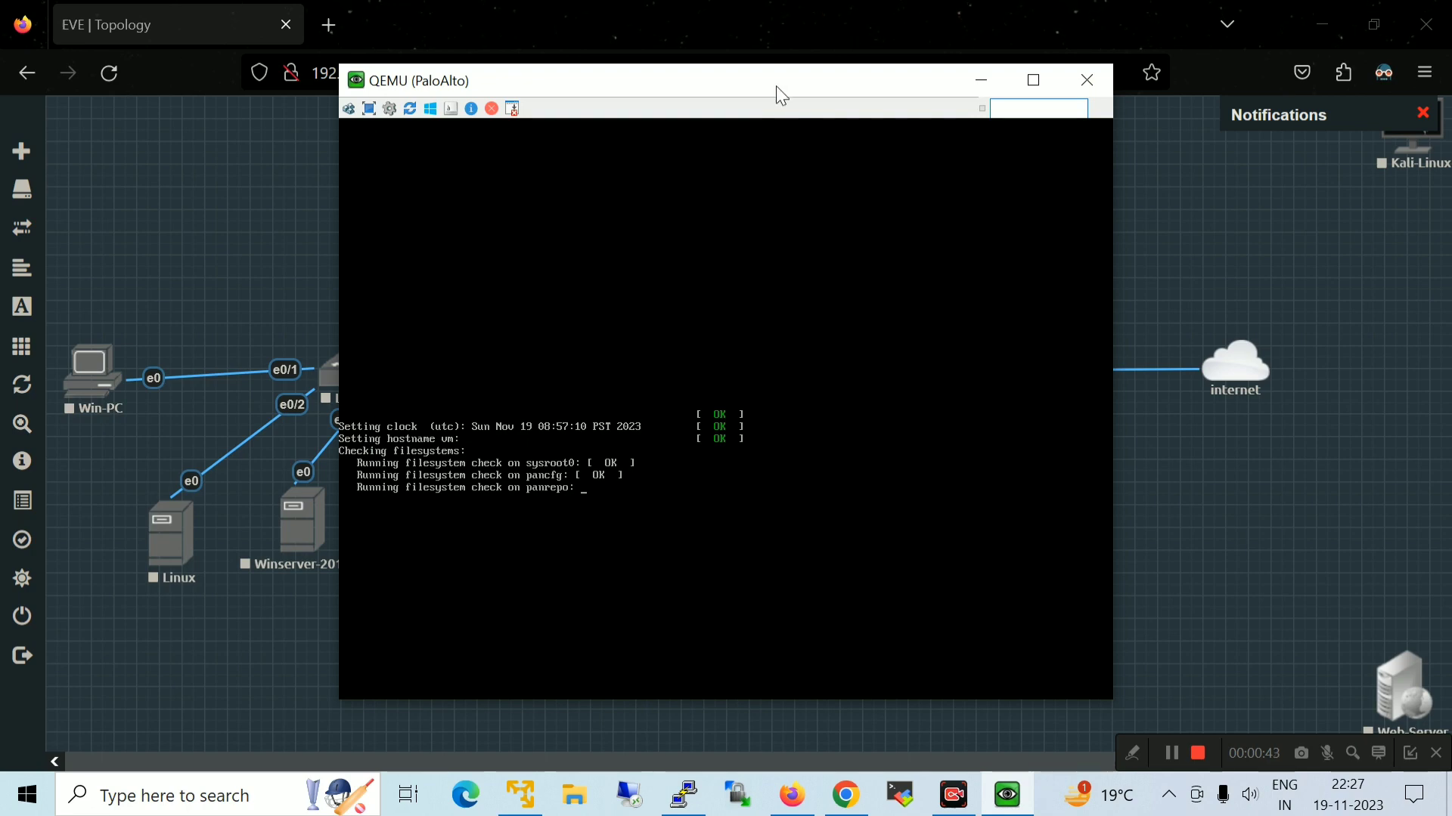
# Drag the booting PaloAlto console window aside to reveal the lab topology
pyautogui.moveTo(776, 85); pyautogui.dragTo(1113, 131)
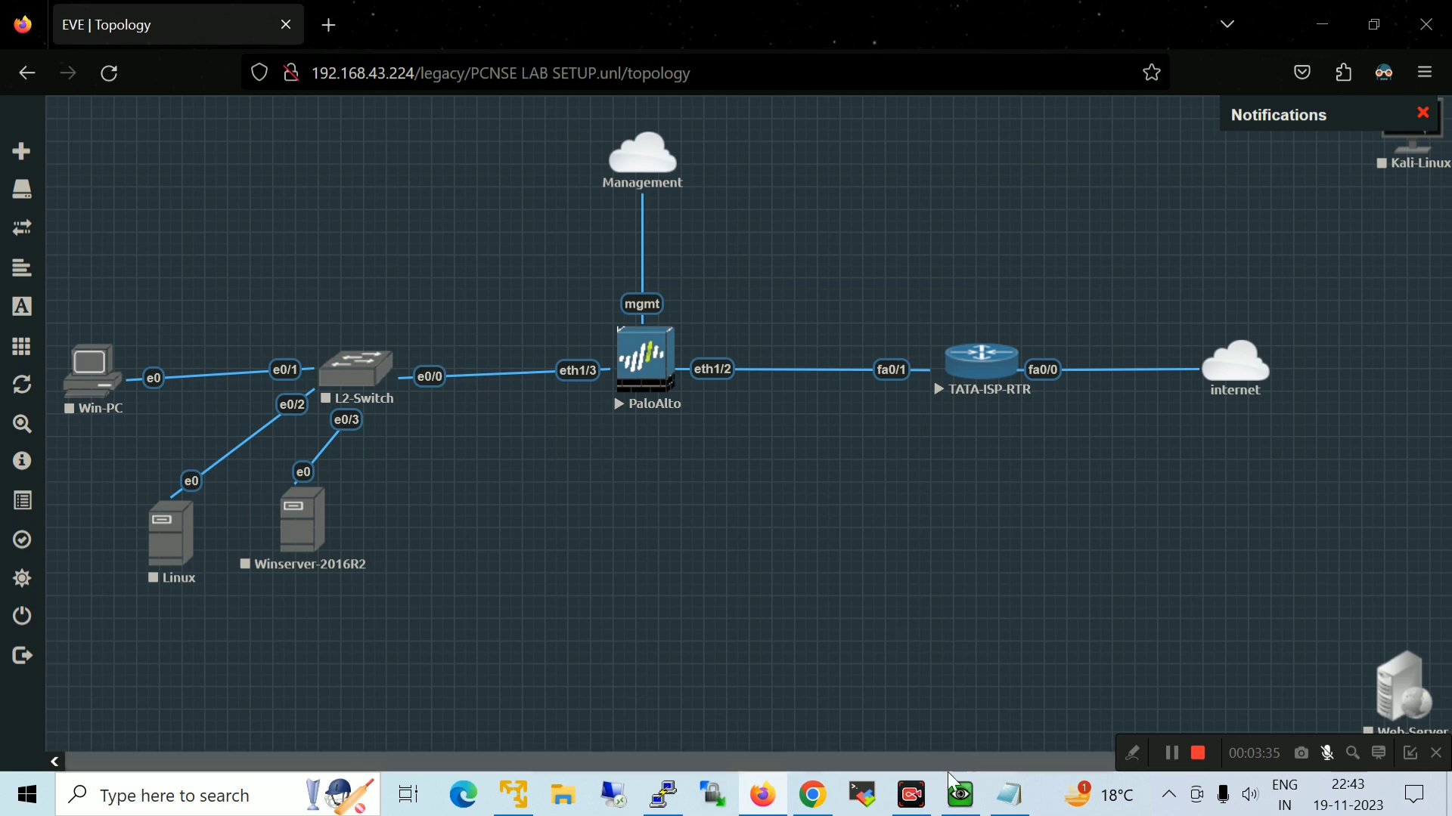
# Move the management interface IP heading to the top of the Notepad notes
pyautogui.click(1024, 800)
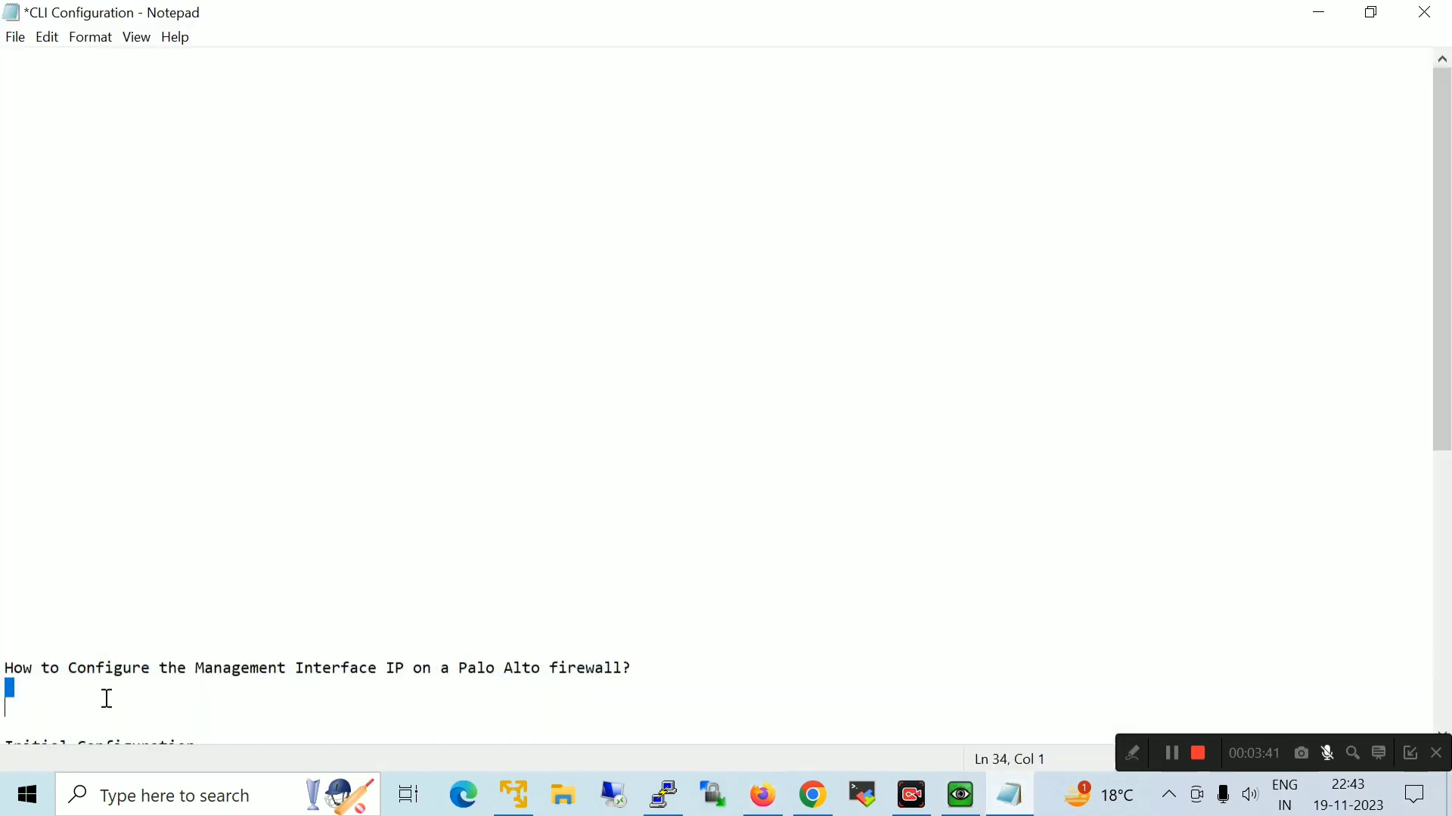
pyautogui.moveTo(104, 696); pyautogui.dragTo(4, 668)
pyautogui.hotkey('ctrl', 'x')
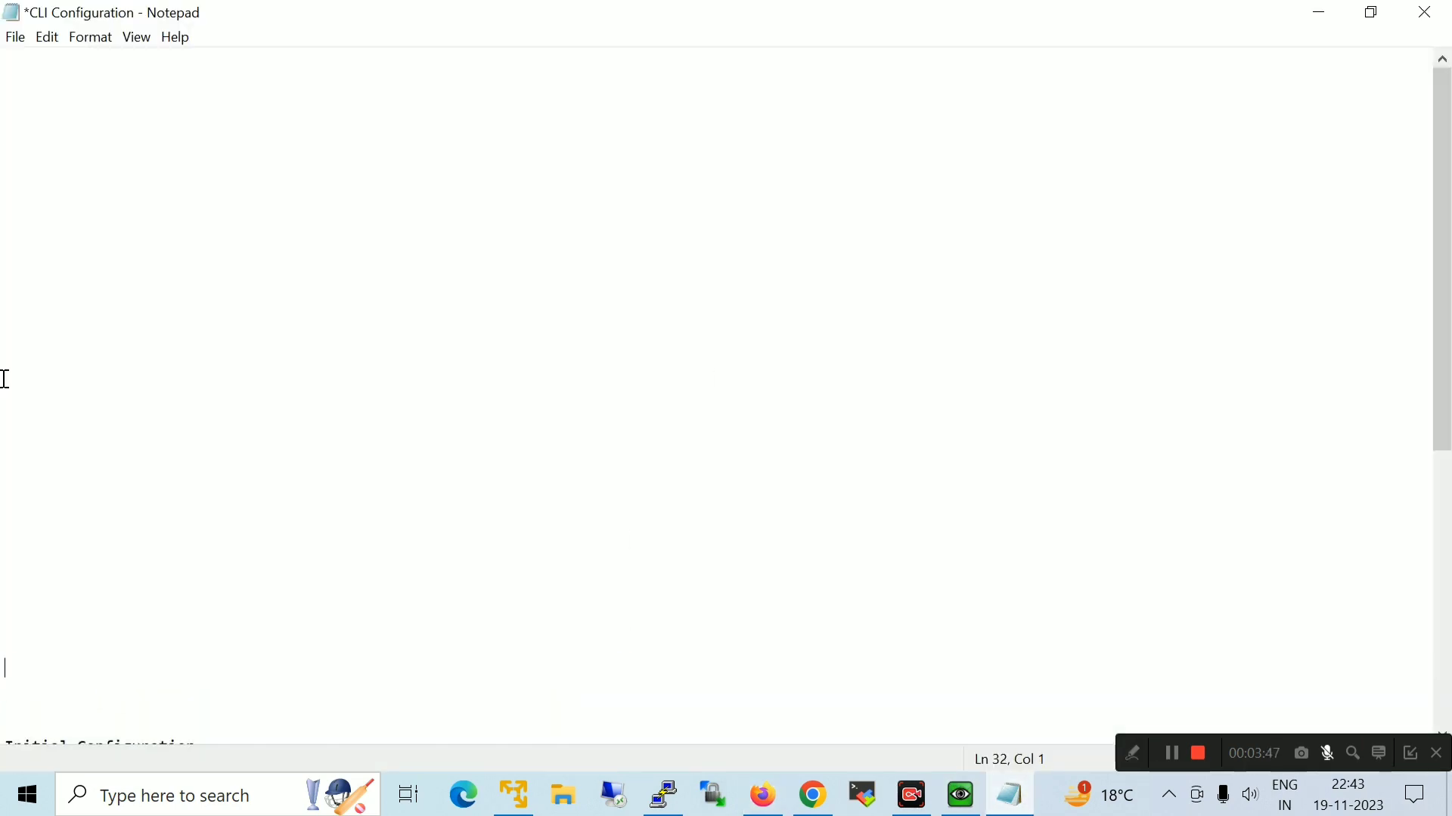
pyautogui.click(19, 75)
pyautogui.hotkey('ctrl', 'v')
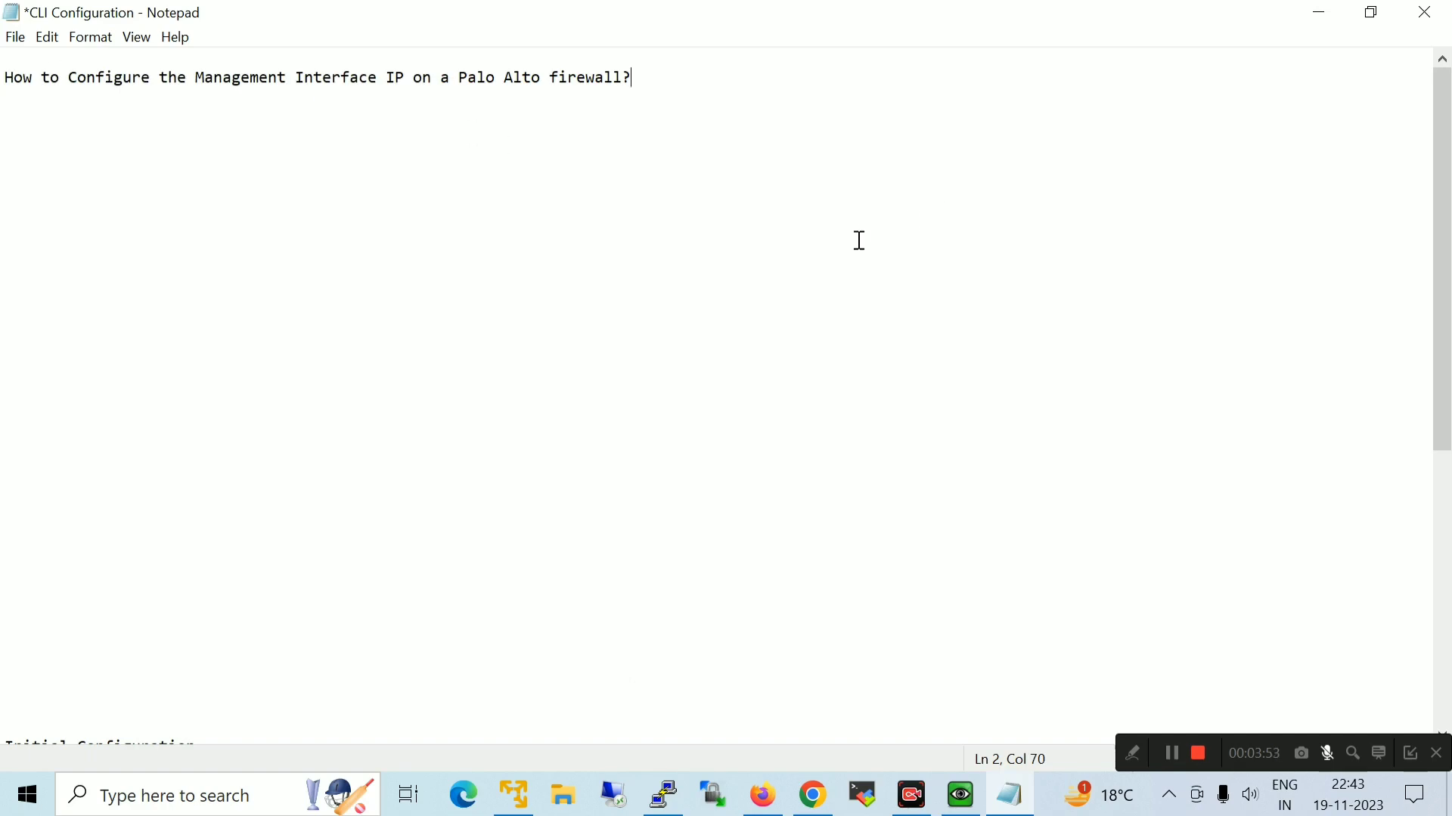
# Paste the Initial Configuration lines directly beneath the heading and return to the topology
pyautogui.click(155, 623)
pyautogui.press('Down')
pyautogui.press('Down')
pyautogui.press('Down')
pyautogui.press('Down')
pyautogui.press('Down')
pyautogui.press('Down')
pyautogui.press('Down')
pyautogui.press('Down')
pyautogui.press('Down')
pyautogui.press('Down')
pyautogui.press('Down')
pyautogui.press('Down')
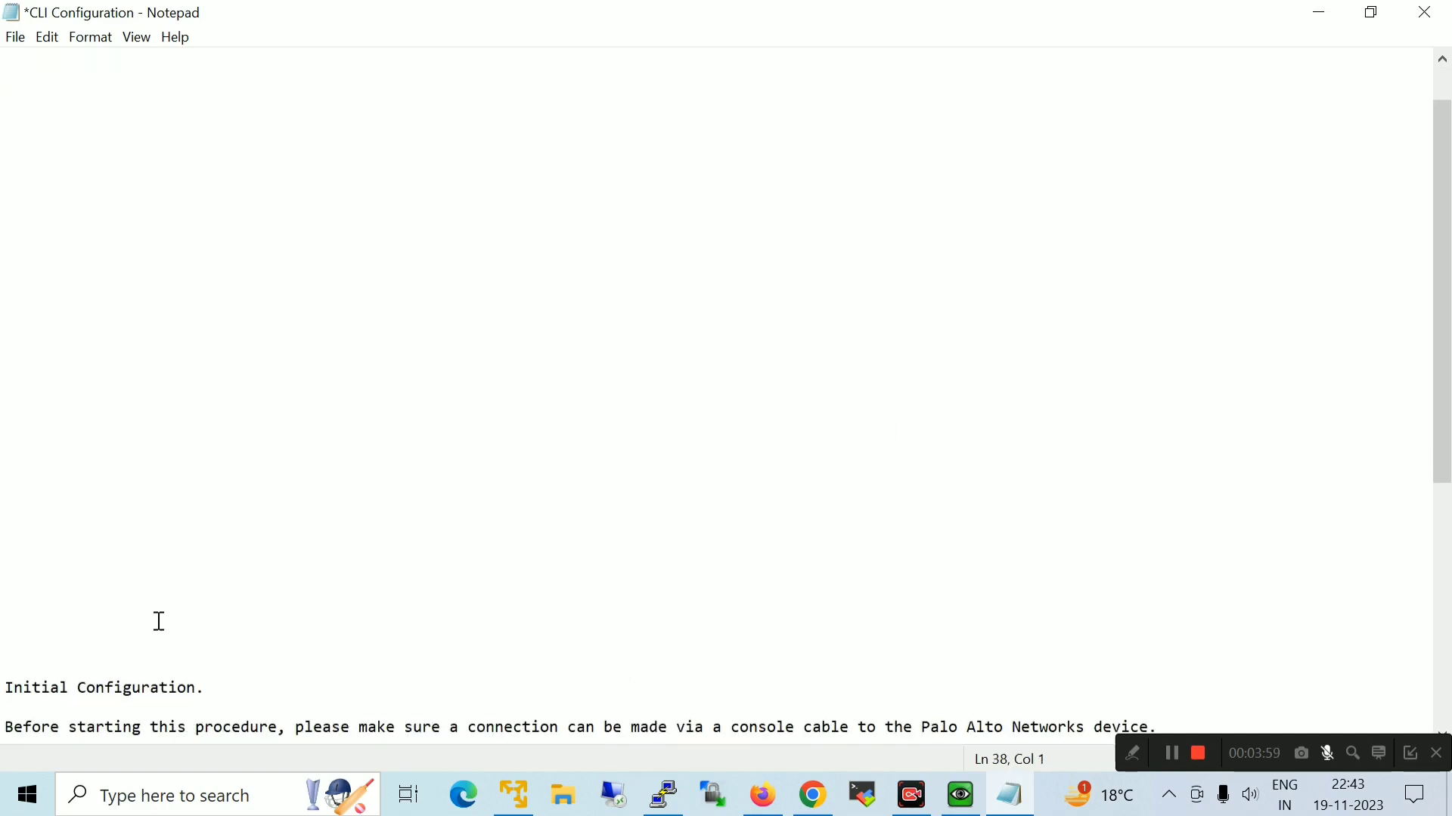
pyautogui.moveTo(1158, 650); pyautogui.dragTo(4, 605)
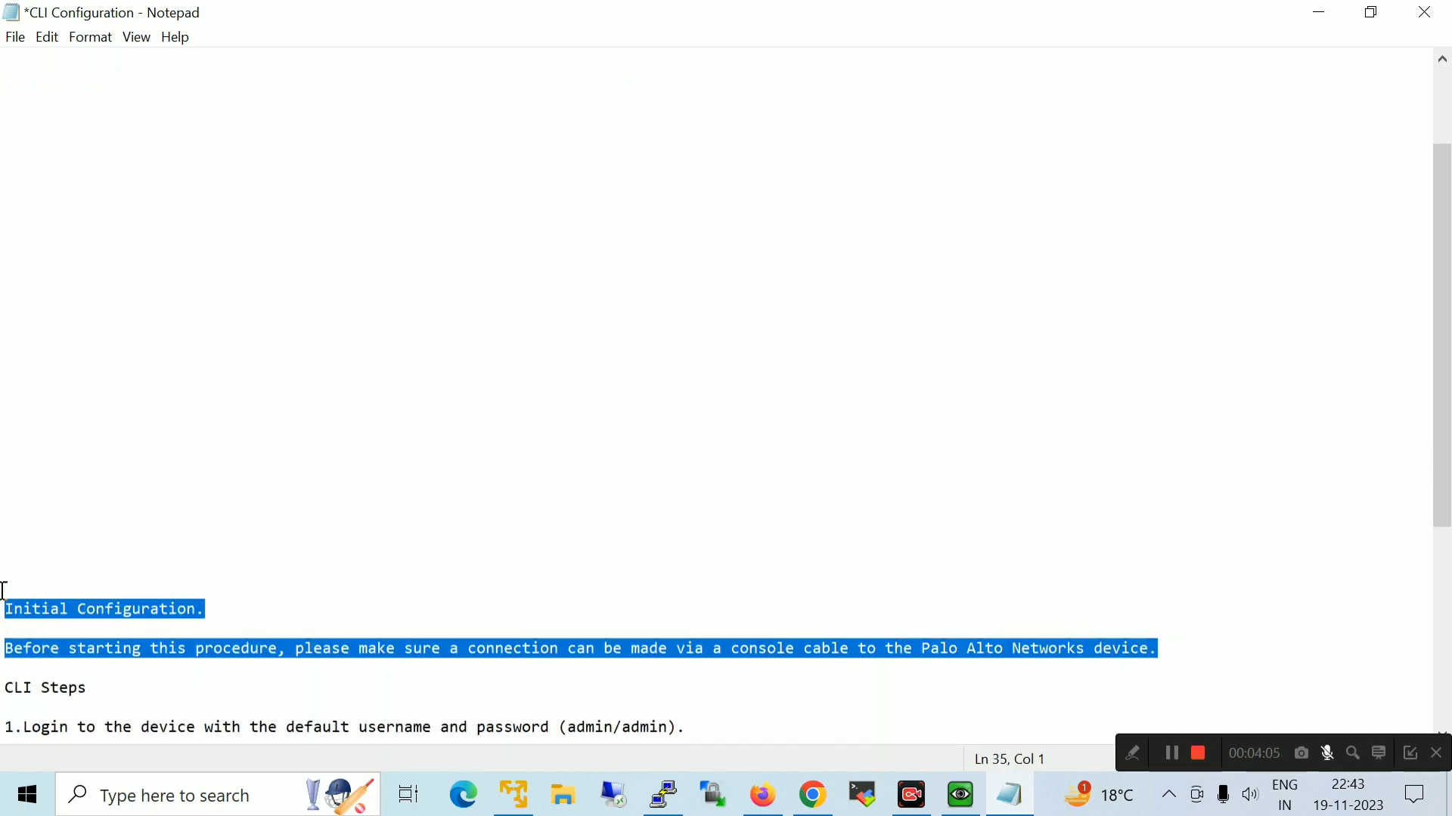
pyautogui.hotkey('ctrl', 'x')
pyautogui.hotkey('ctrl', 'Home')
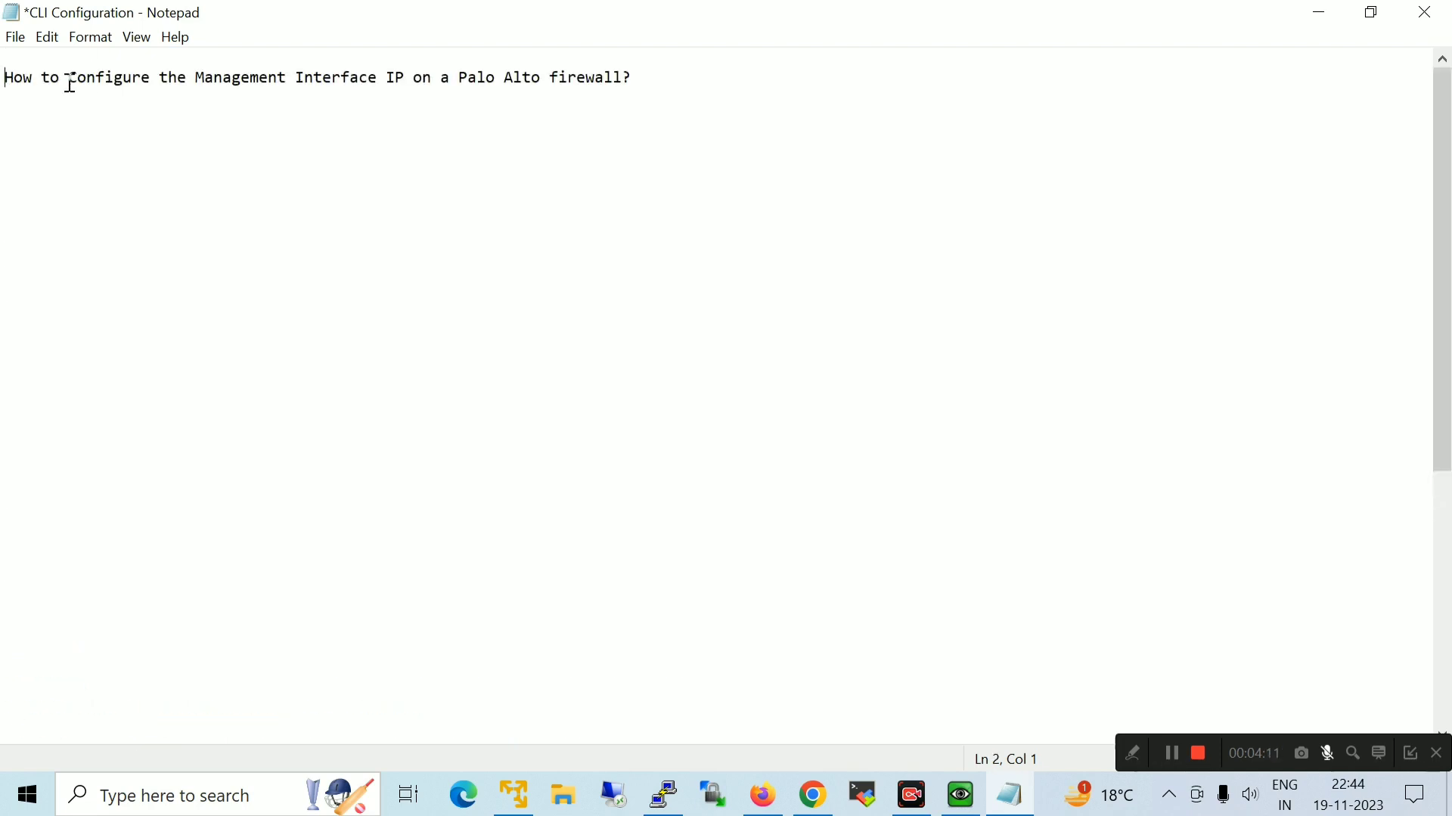
pyautogui.hotkey('ctrl', 'v')
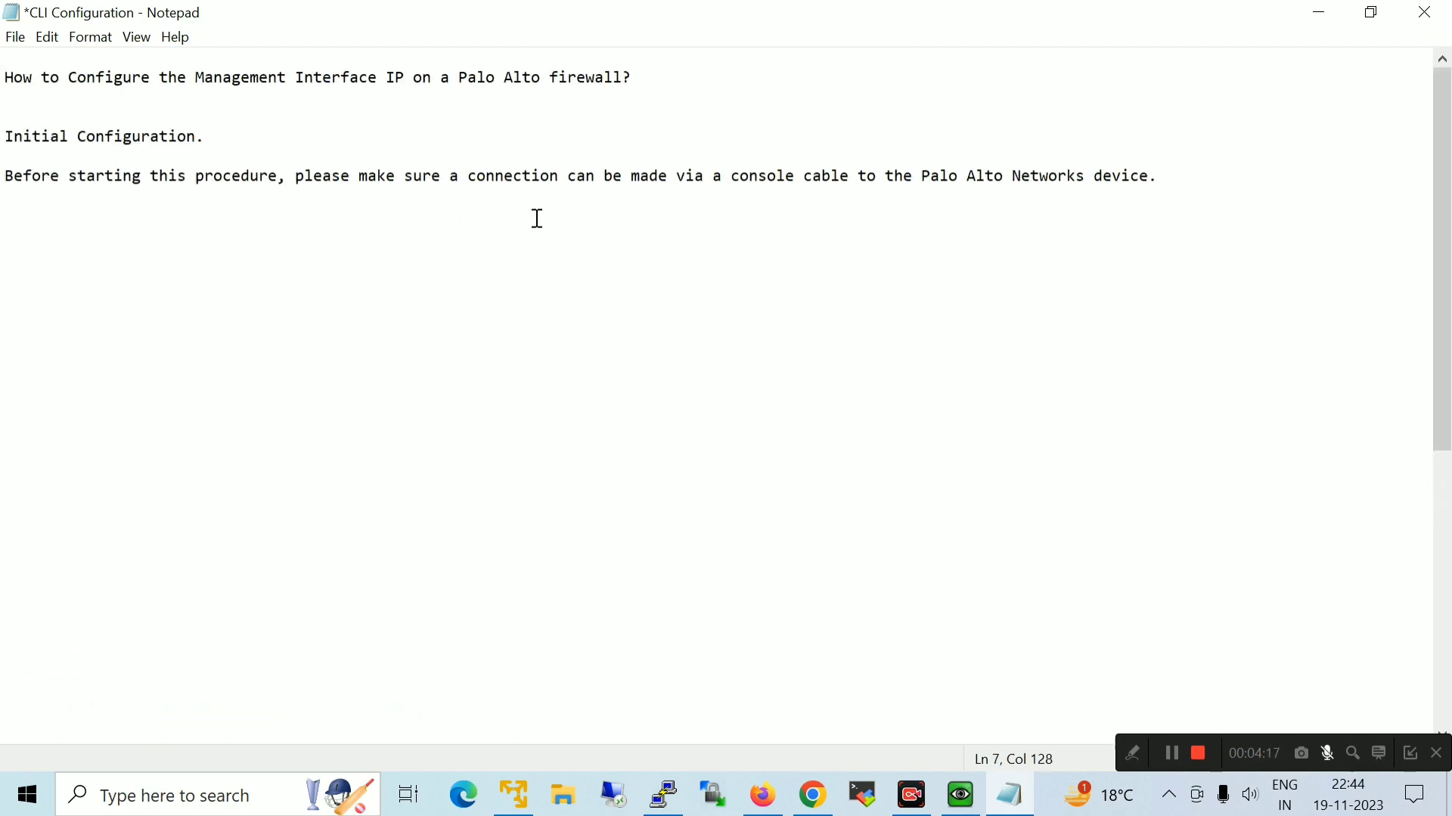
pyautogui.moveTo(1442, 304); pyautogui.dragTo(1449, 363)
pyautogui.click(763, 795)
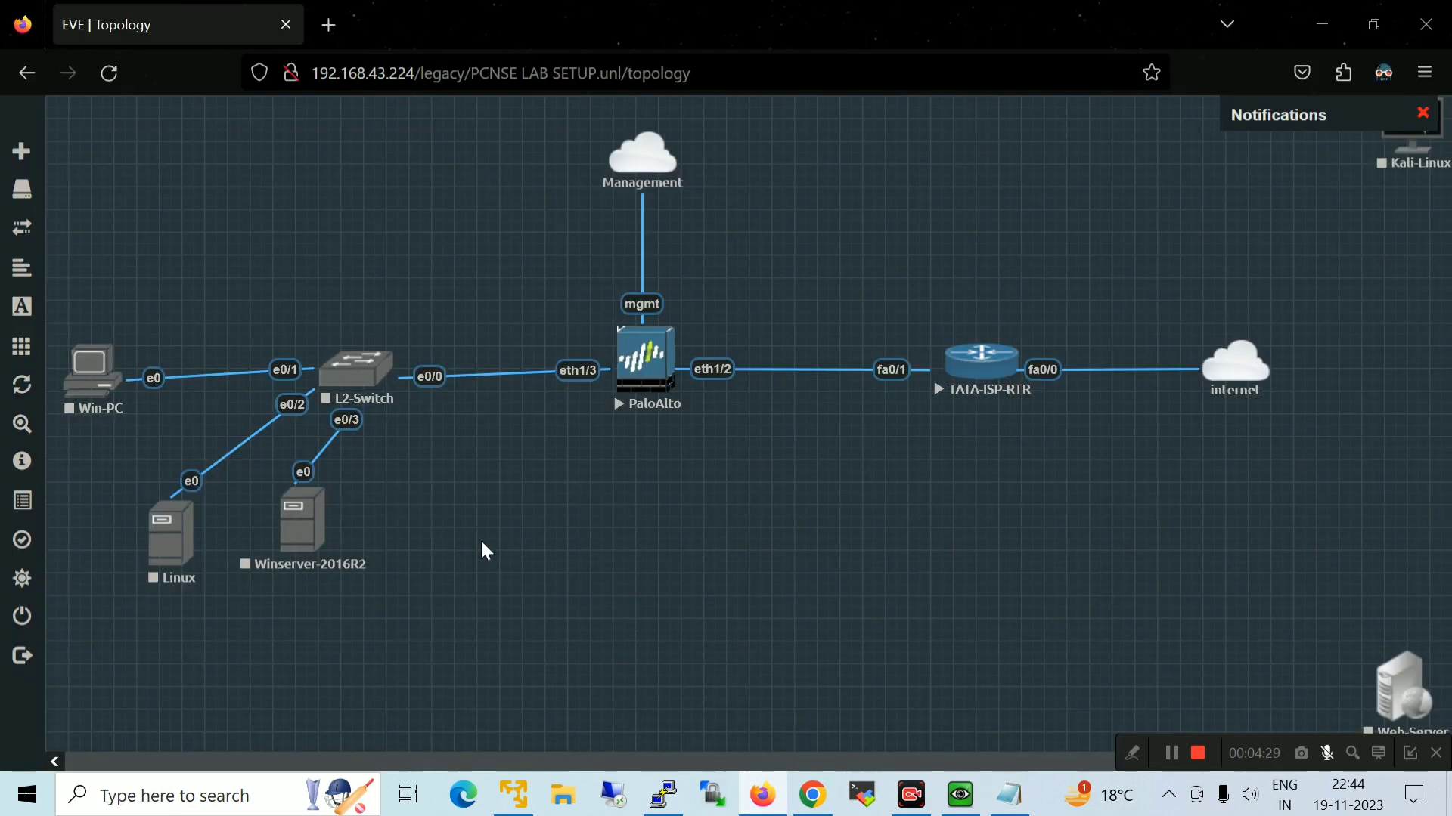
# Close the old PaloAlto console and open a fresh console link to the node
pyautogui.click(961, 795)
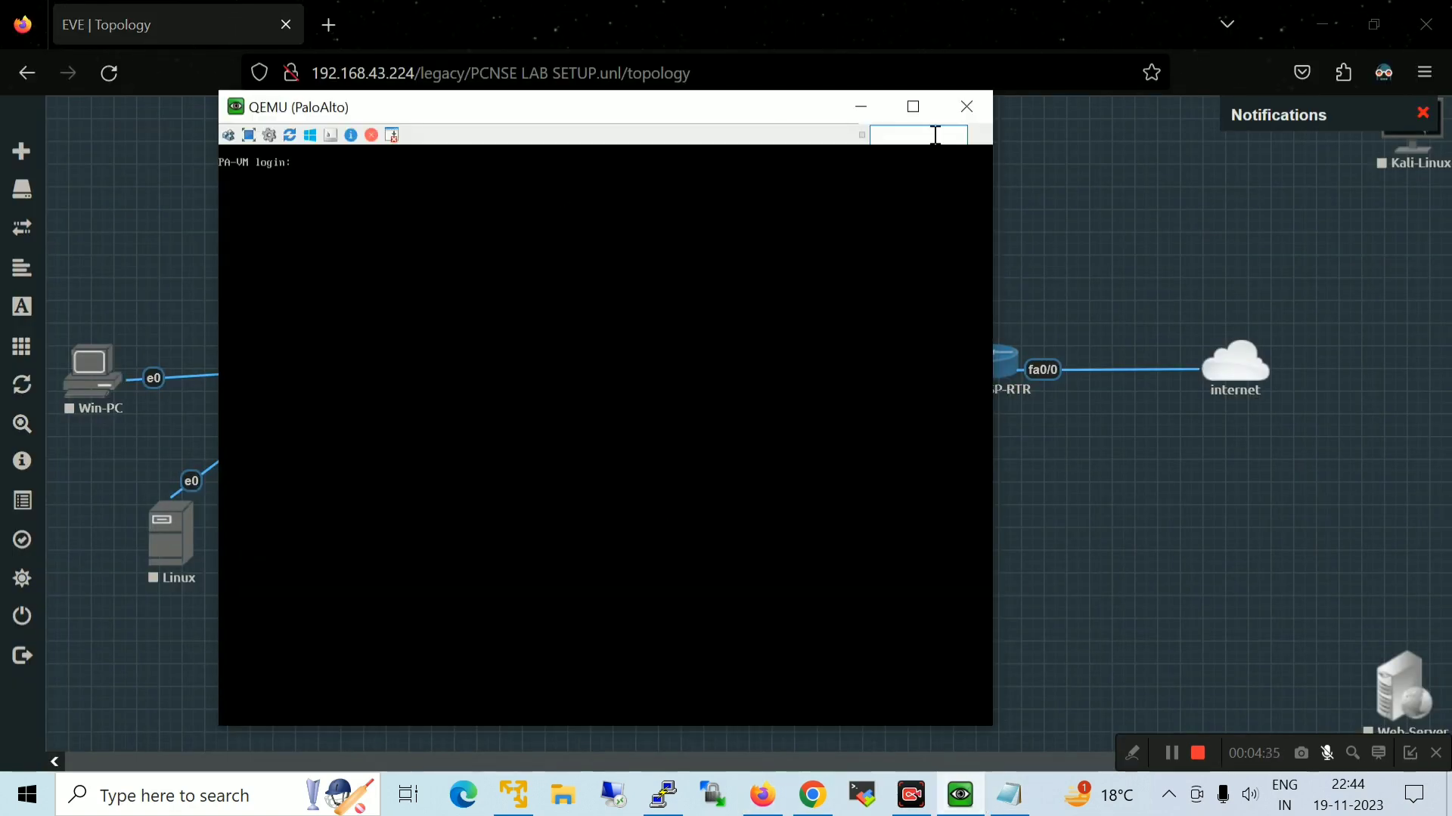
pyautogui.click(982, 111)
pyautogui.click(655, 361)
pyautogui.click(815, 236)
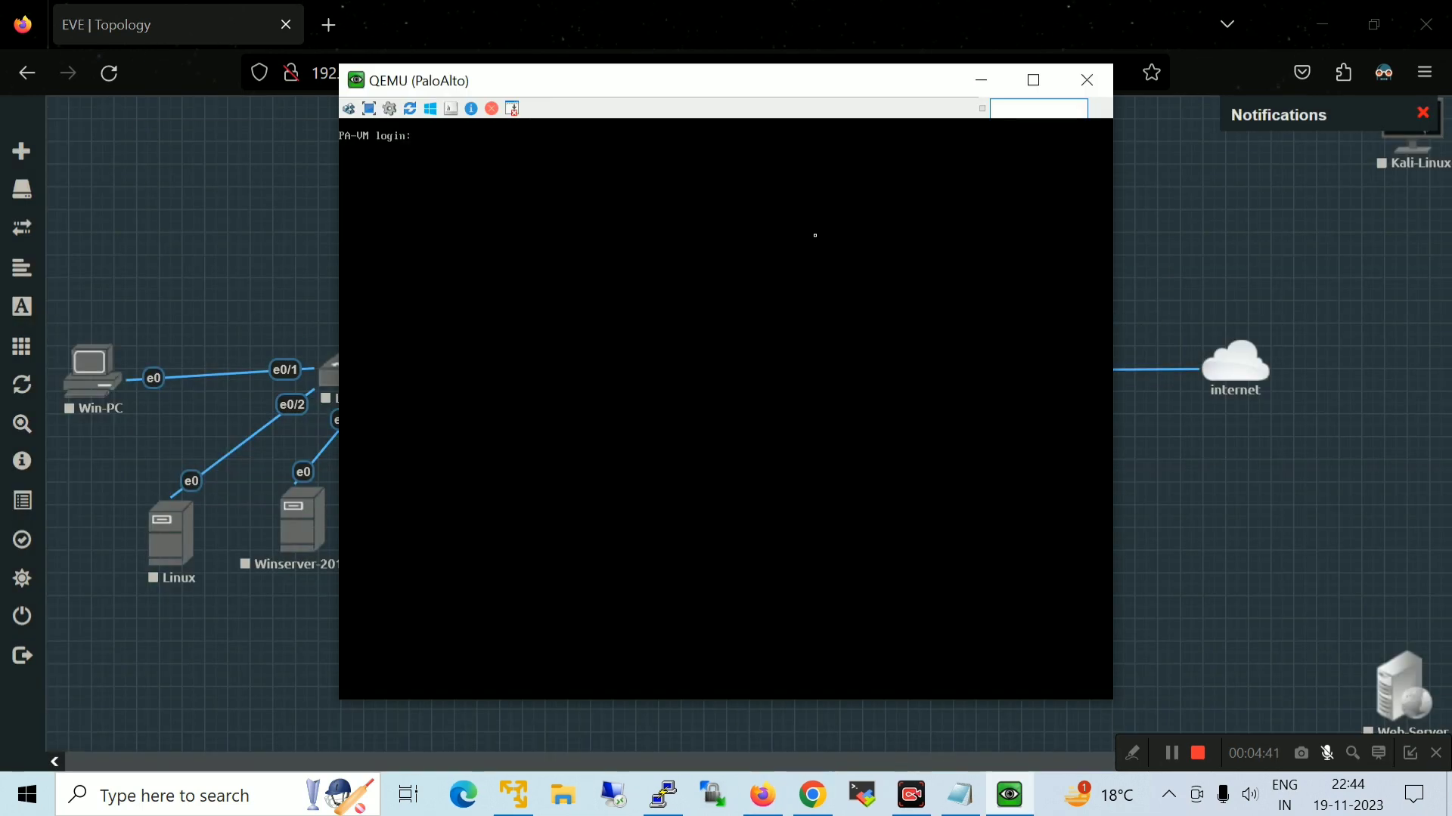
pyautogui.click(981, 80)
# Review the CLI Steps login lines in the notes, restoring accidentally deleted text
pyautogui.click(960, 795)
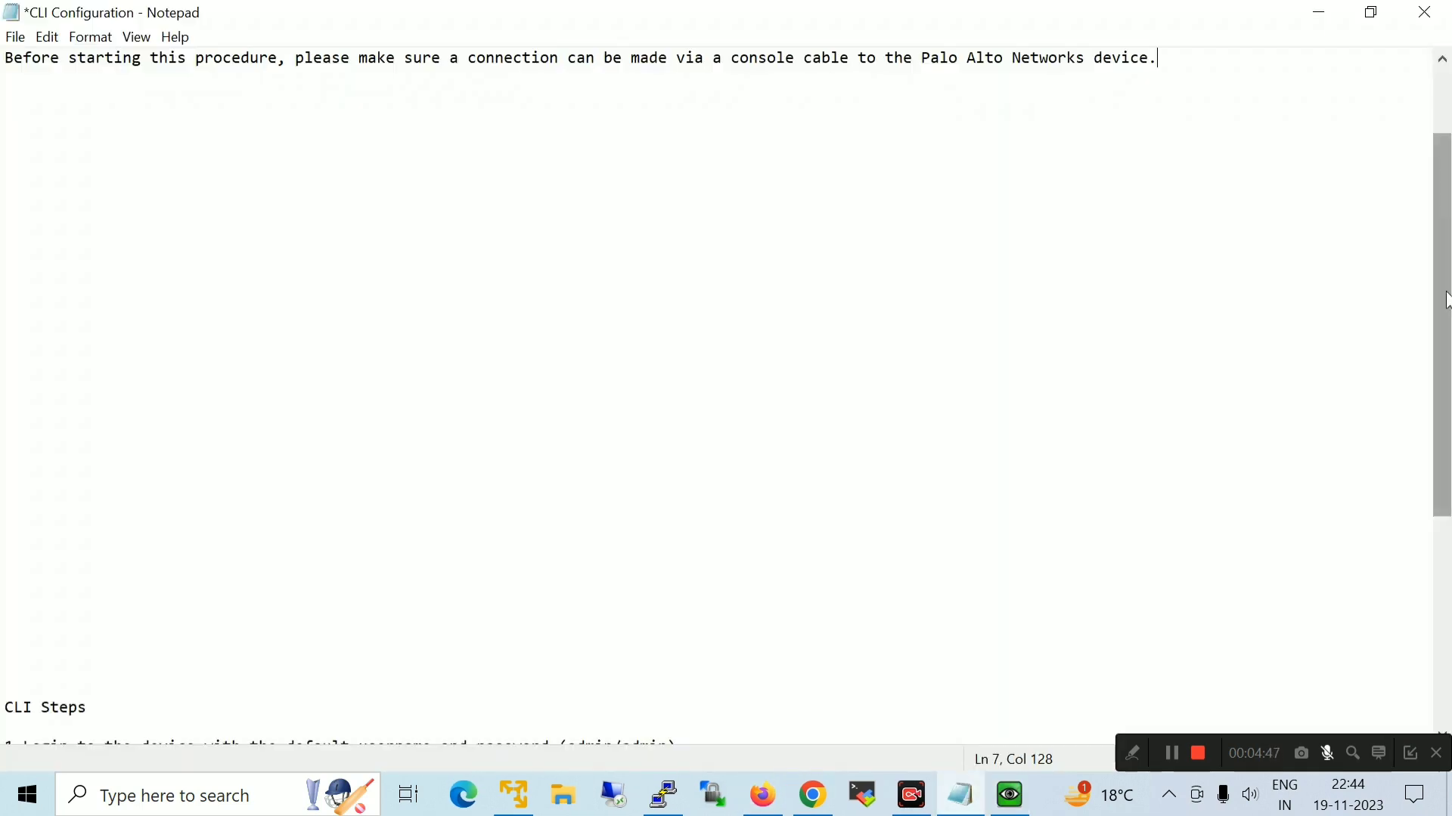
pyautogui.moveTo(1448, 300); pyautogui.dragTo(1449, 354)
pyautogui.moveTo(689, 649); pyautogui.dragTo(6, 596)
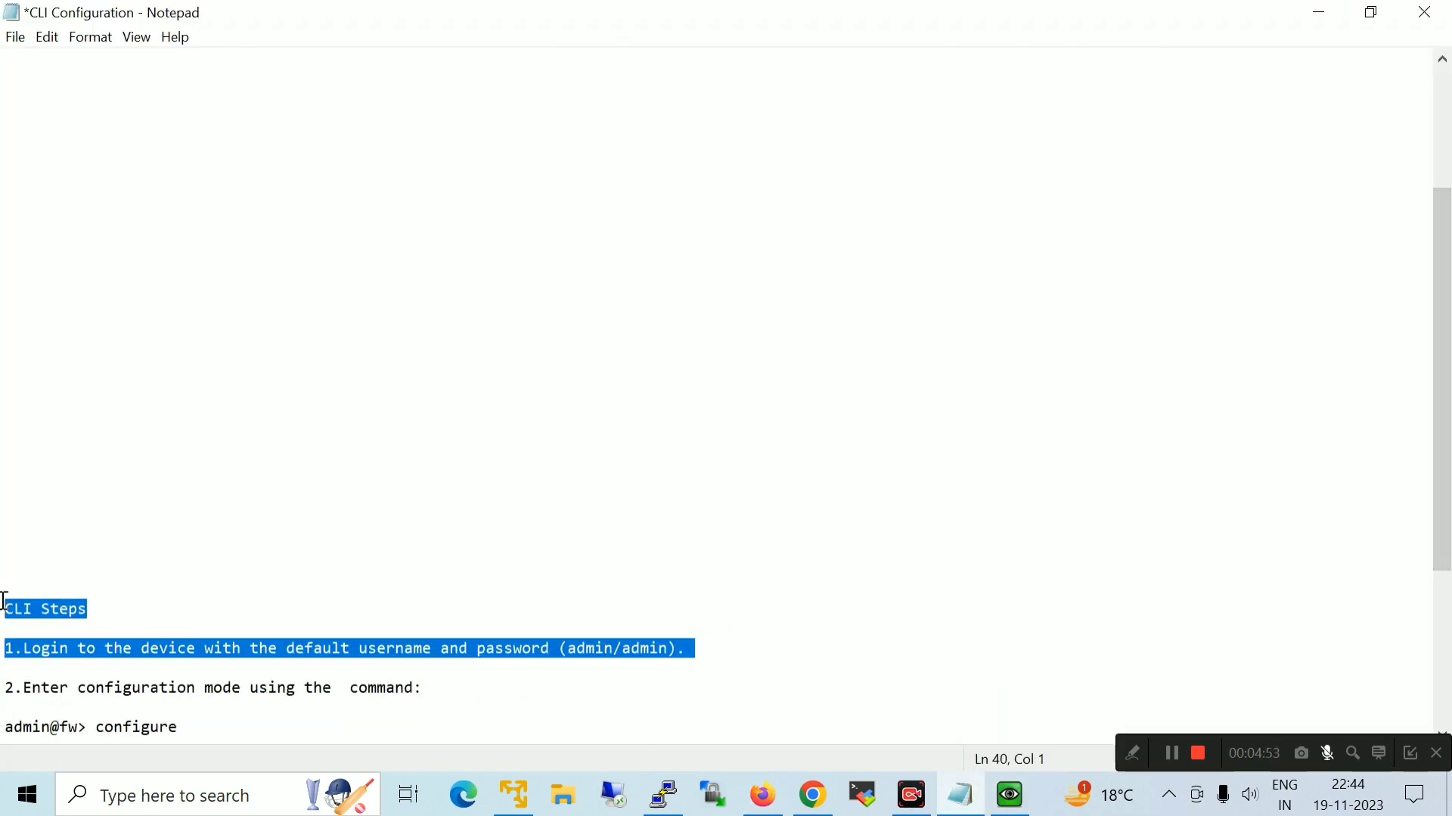
pyautogui.press('Delete')
pyautogui.hotkey('ctrl', 'z')
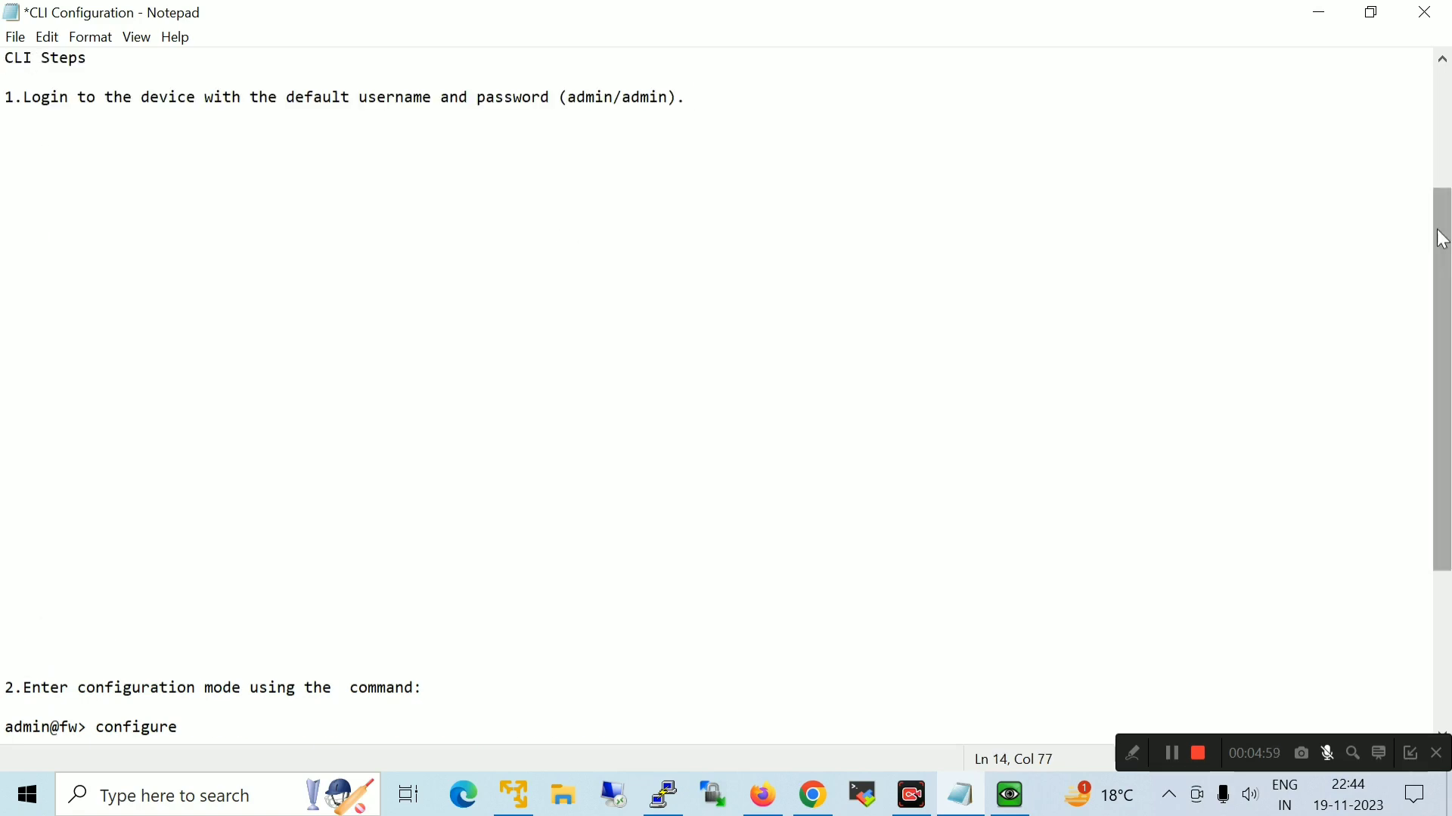
pyautogui.moveTo(1444, 223); pyautogui.dragTo(1443, 209)
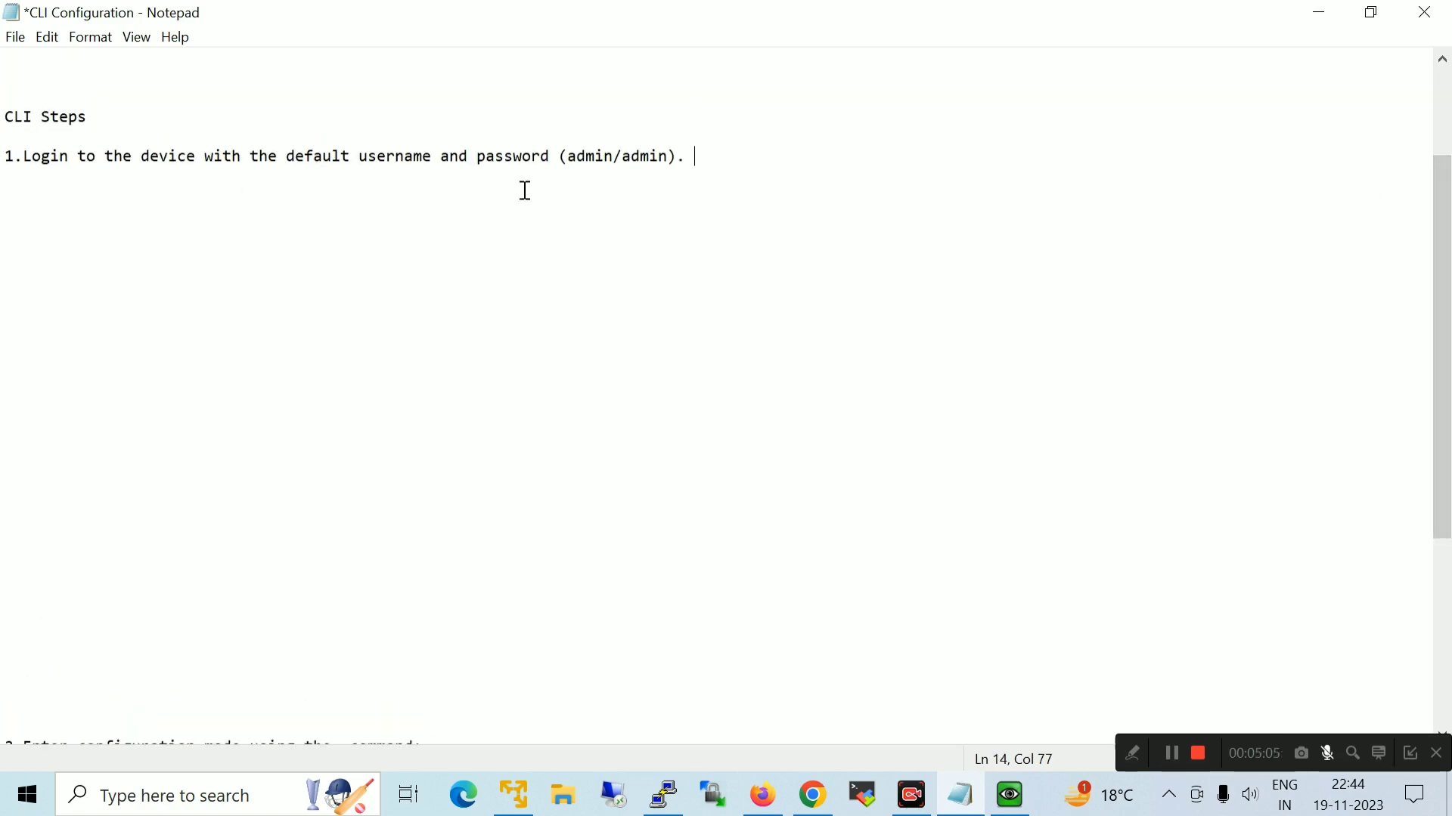
pyautogui.moveTo(678, 156); pyautogui.dragTo(4, 156)
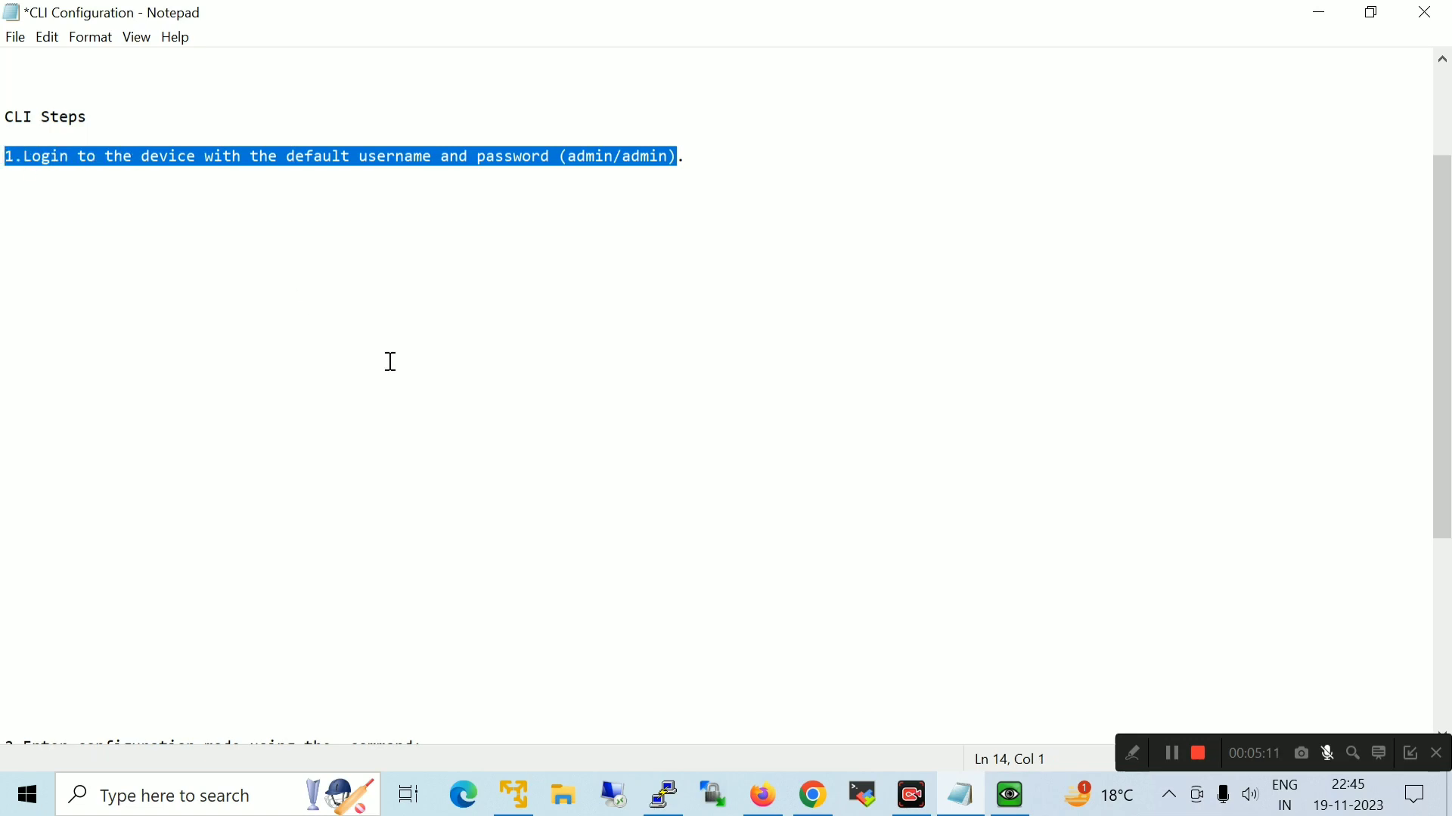
pyautogui.click(769, 781)
# Log in to the firewall with the default credentials and change the admin password
pyautogui.click(1010, 794)
pyautogui.write('admin')
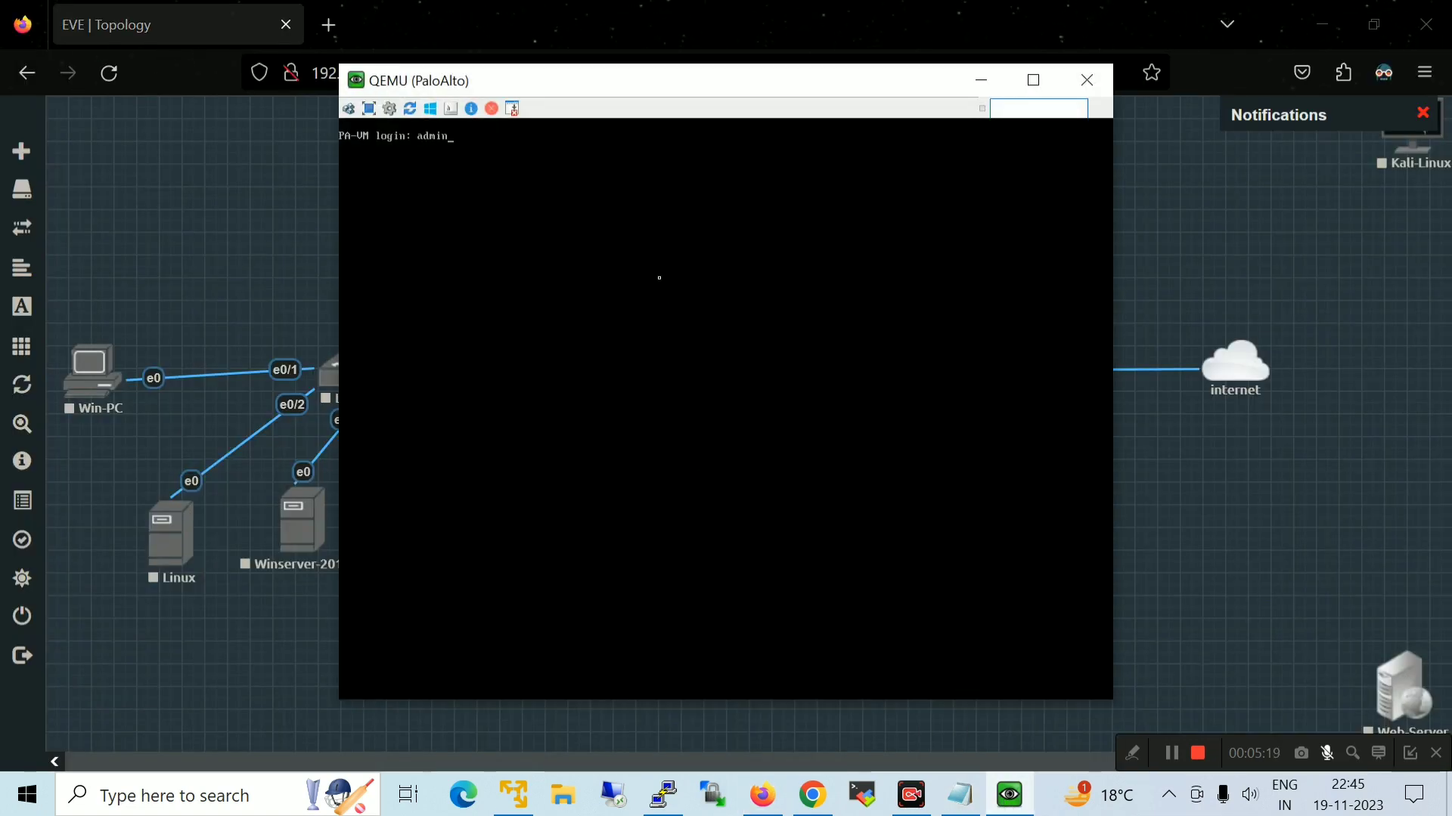
pyautogui.press('Return')
pyautogui.write('admin')
pyautogui.press('Return')
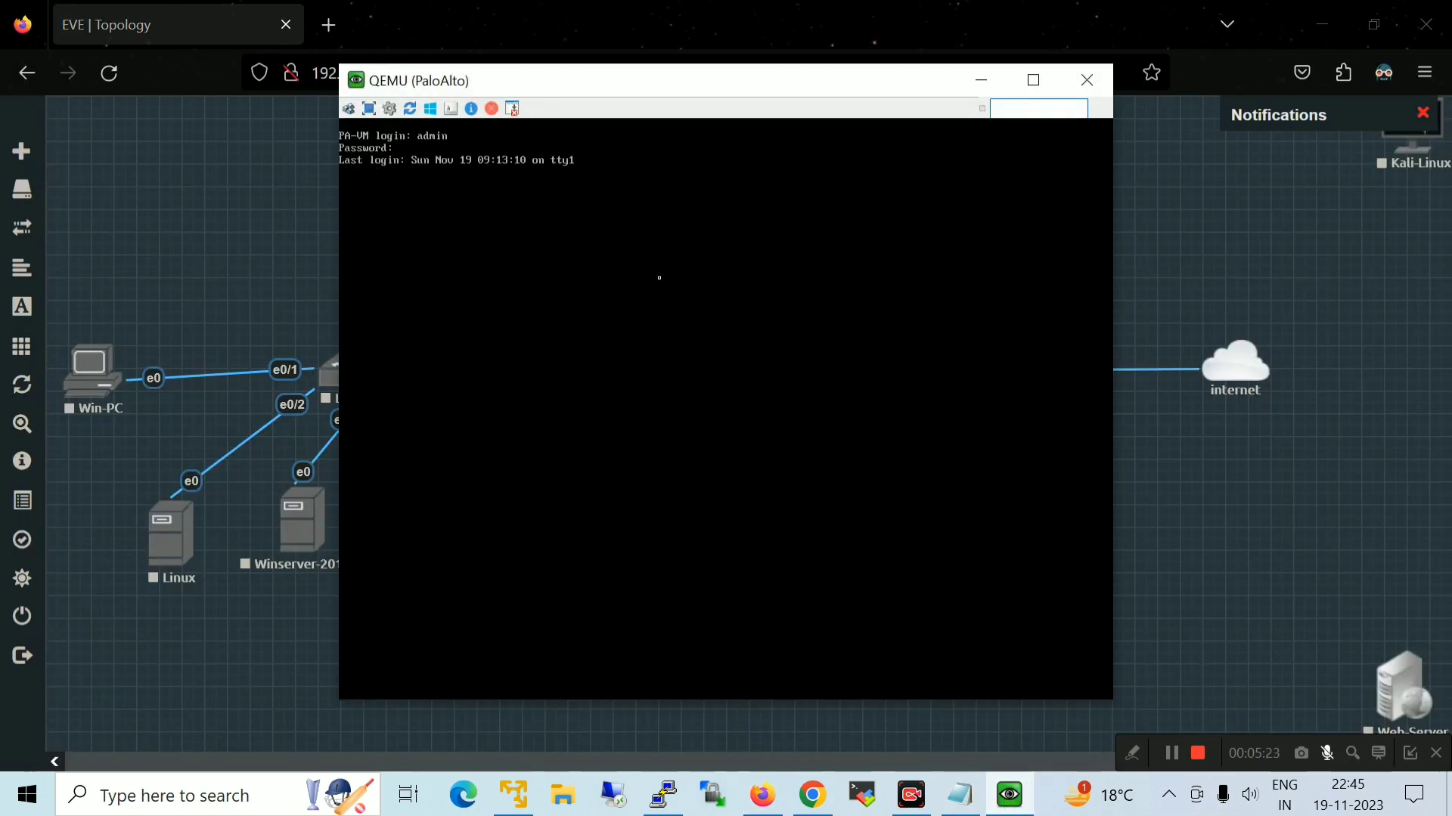
pyautogui.press('Return')
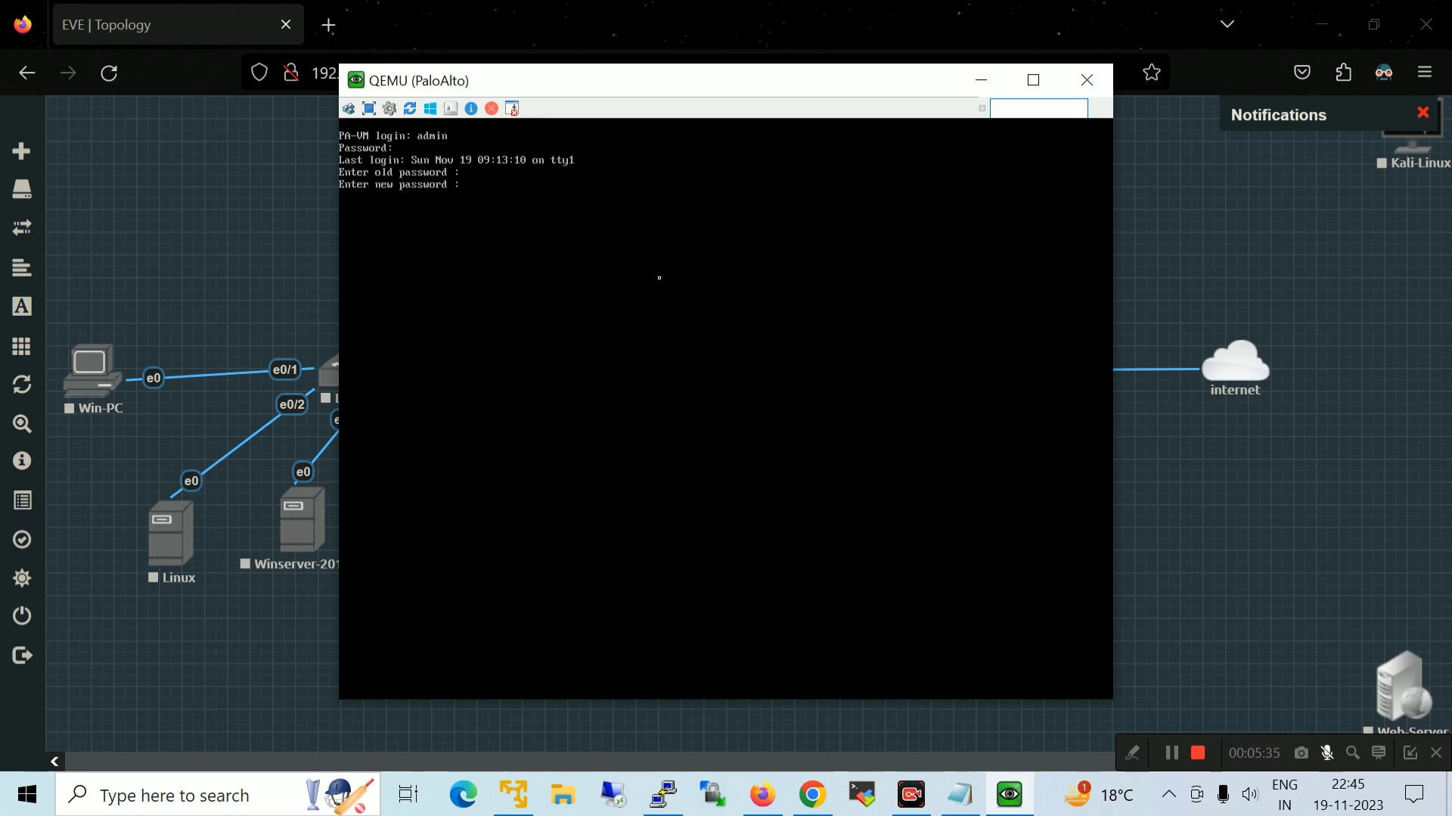
pyautogui.press('Return')
pyautogui.press('Return')
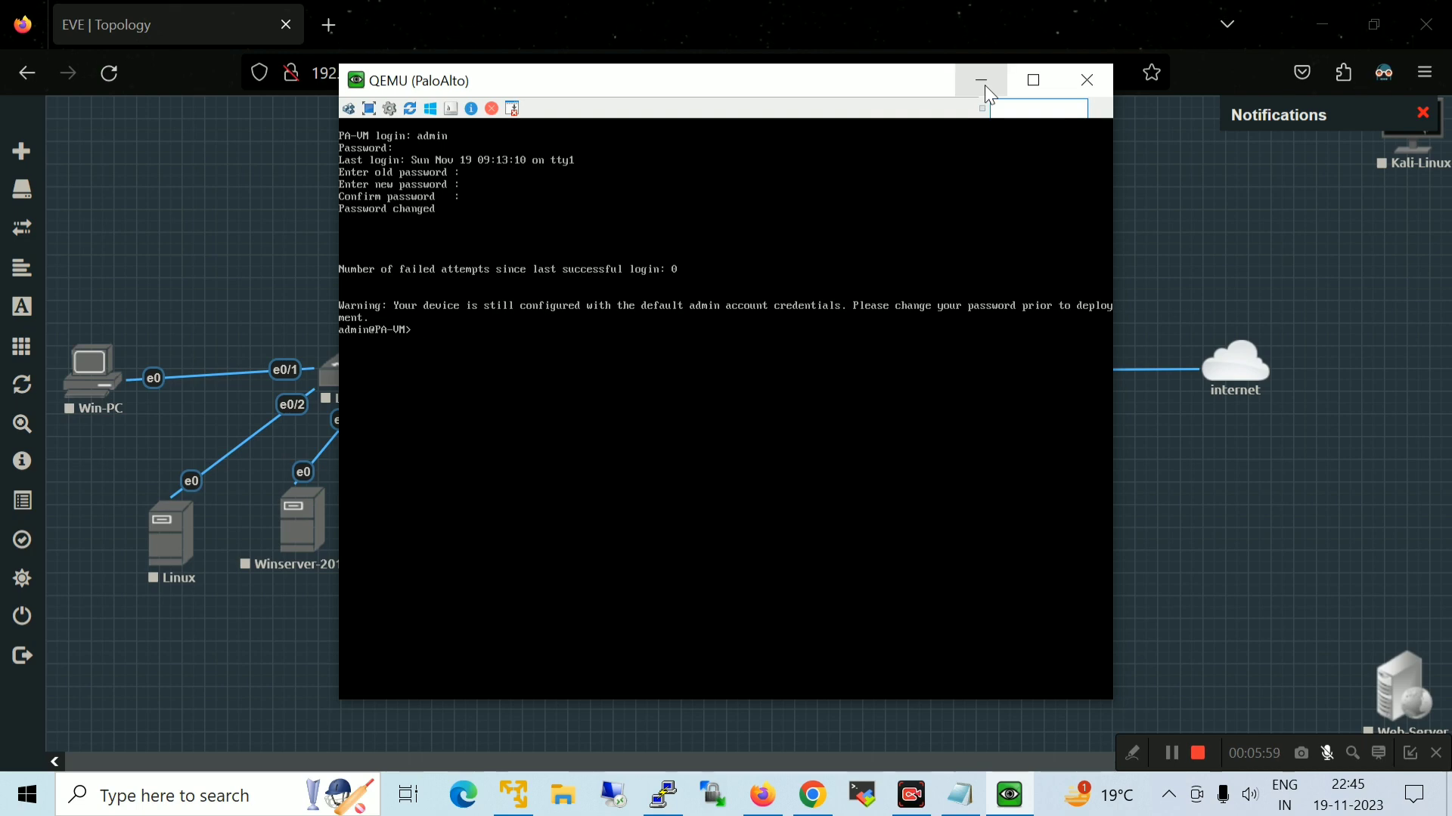
pyautogui.click(983, 84)
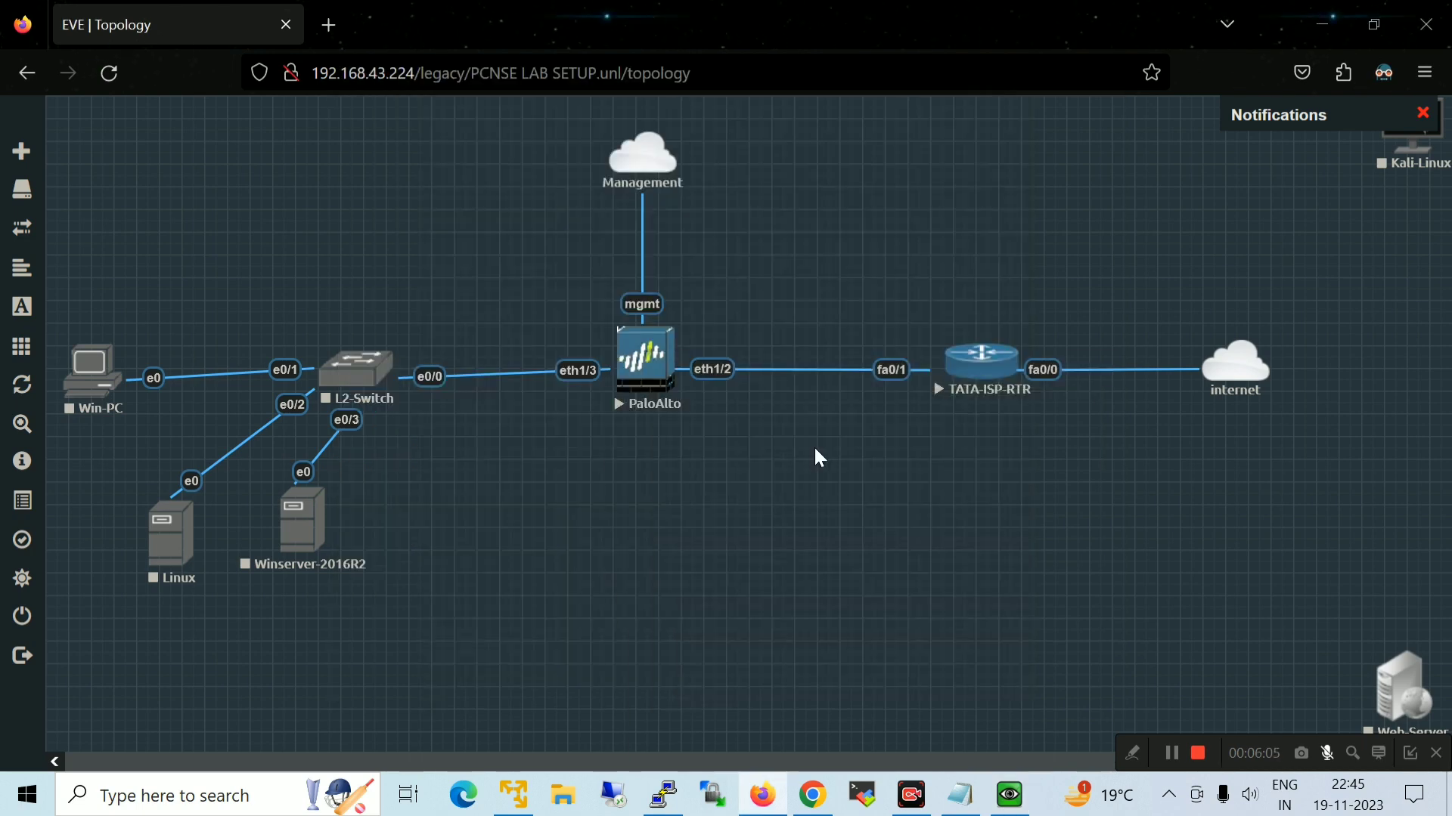
# Move the configuration-mode step with its configure command beneath the login step in the notes
pyautogui.click(960, 794)
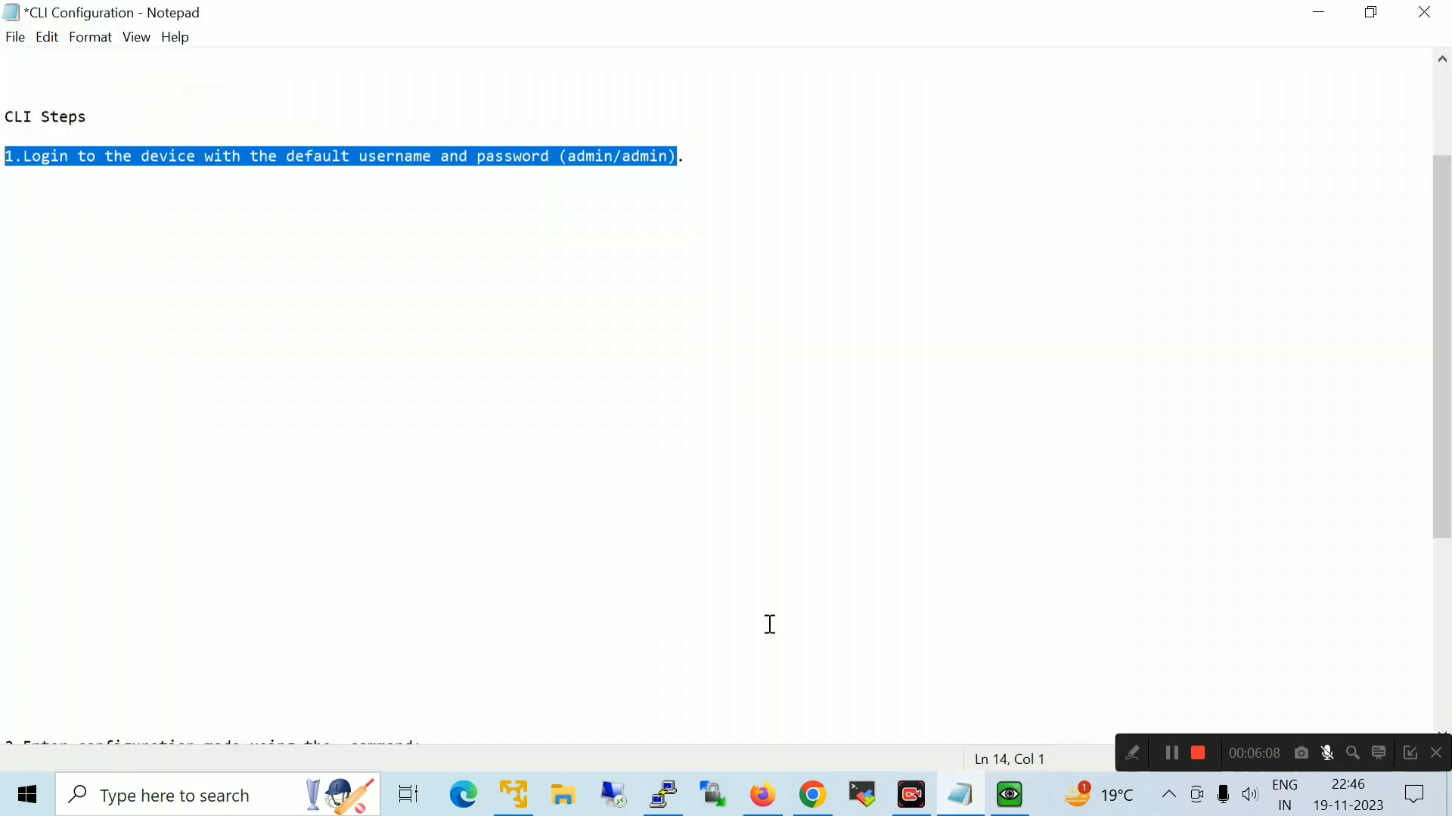
pyautogui.click(75, 680)
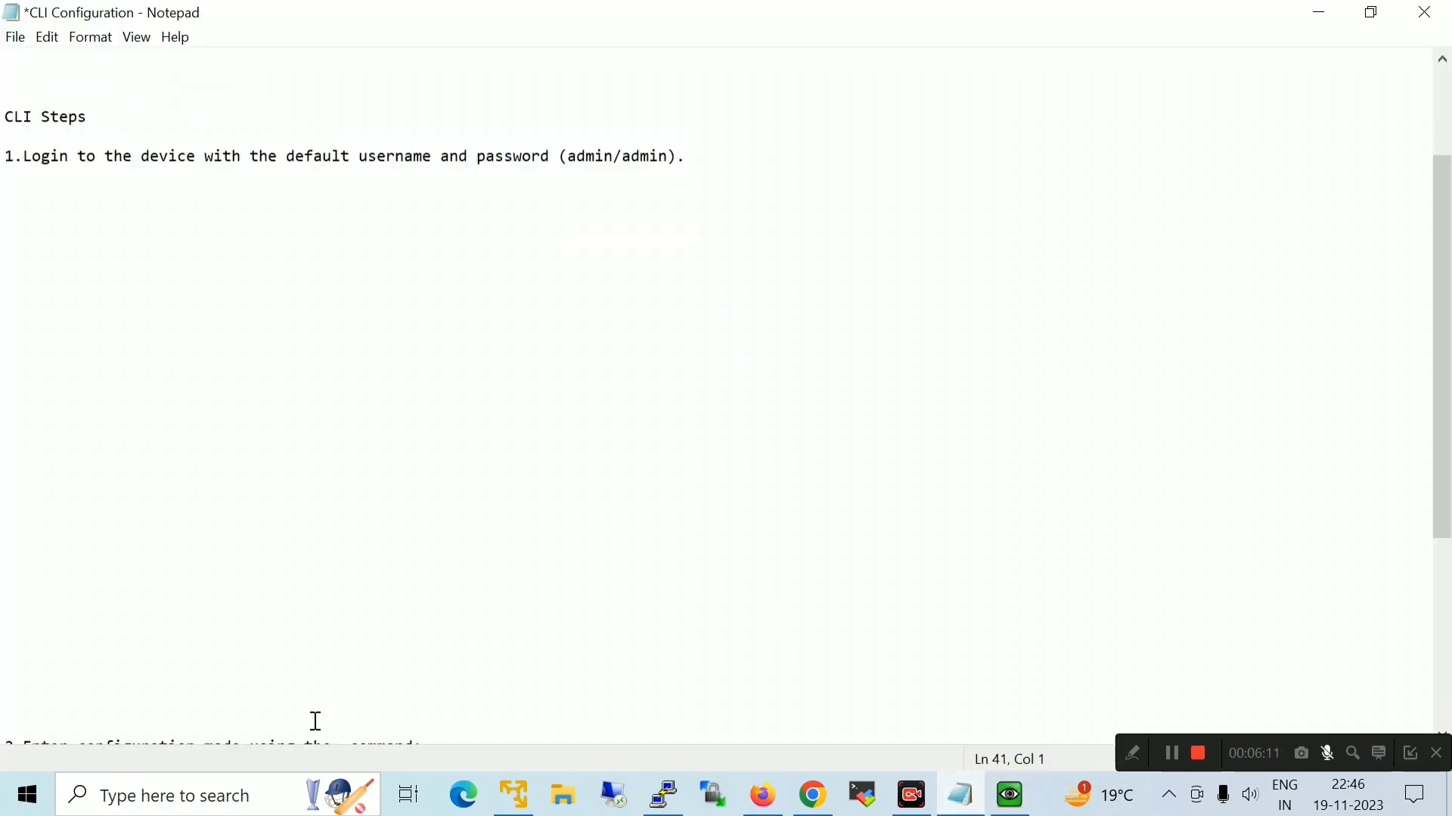
pyautogui.press('Down')
pyautogui.press('Down')
pyautogui.press('Down')
pyautogui.press('Down')
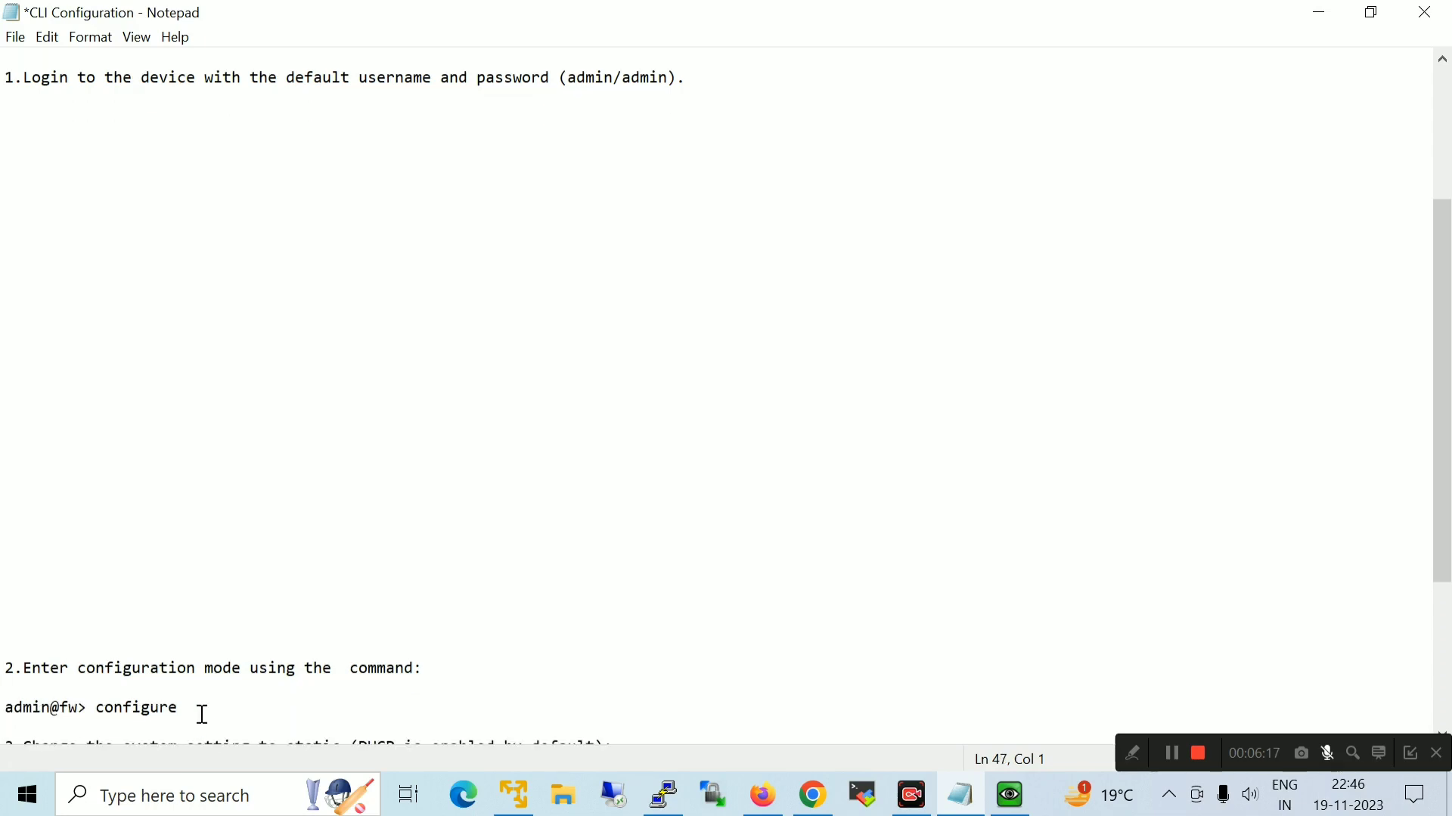
pyautogui.moveTo(201, 708); pyautogui.dragTo(115, 708)
pyautogui.moveTo(216, 707); pyautogui.dragTo(3, 661)
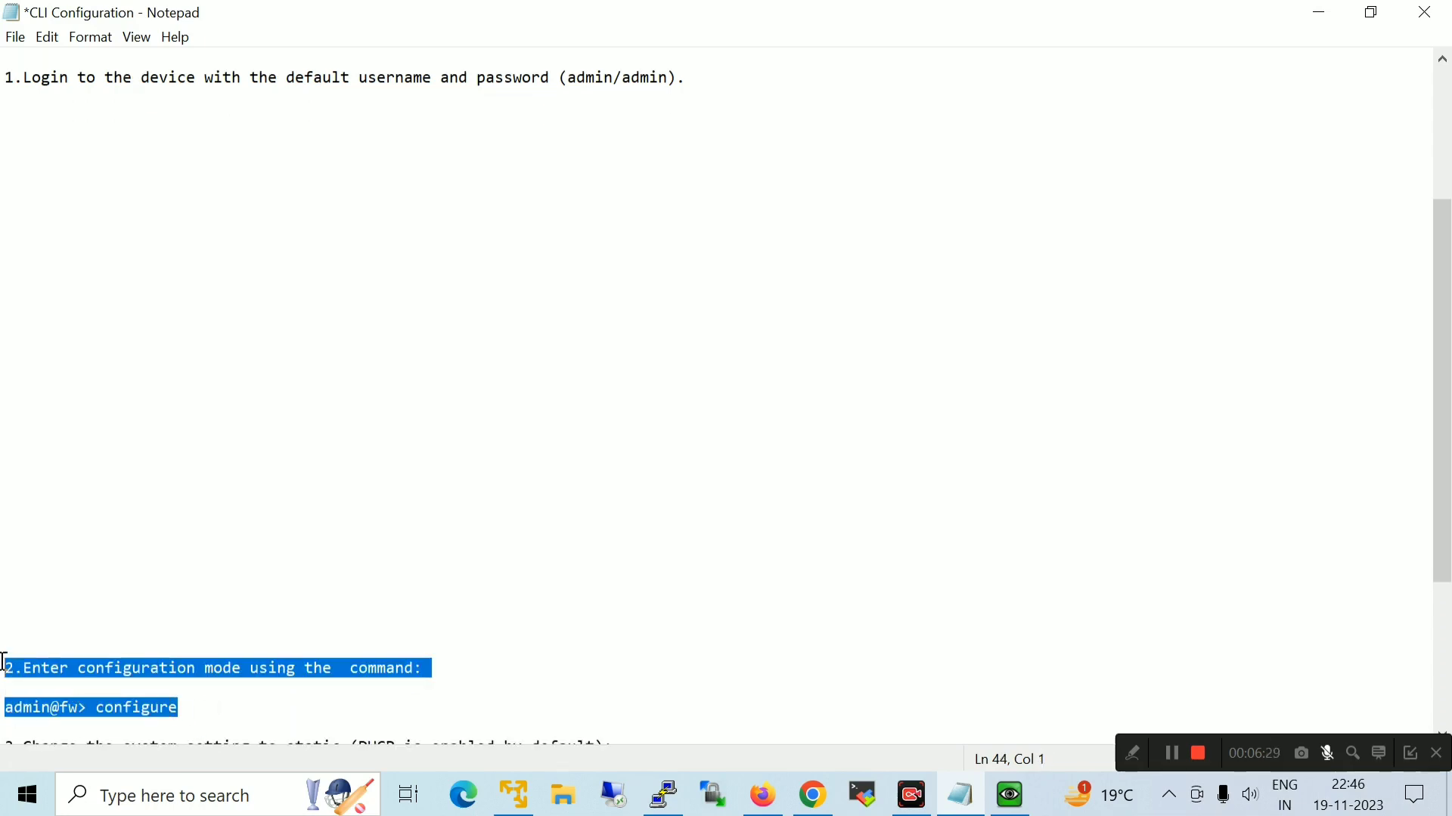
pyautogui.hotkey('ctrl', 'x')
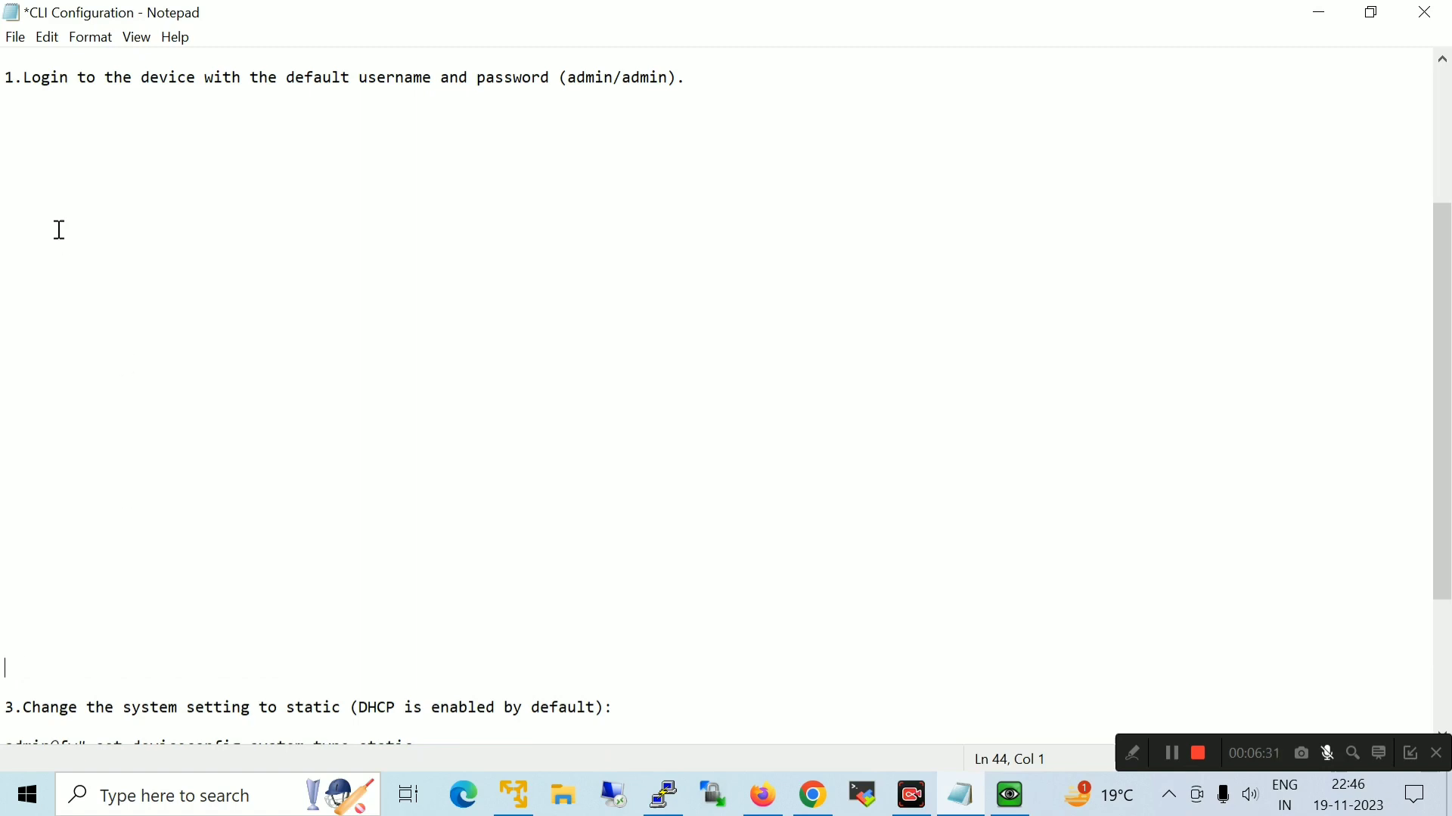
pyautogui.click(26, 120)
pyautogui.hotkey('ctrl', 'v')
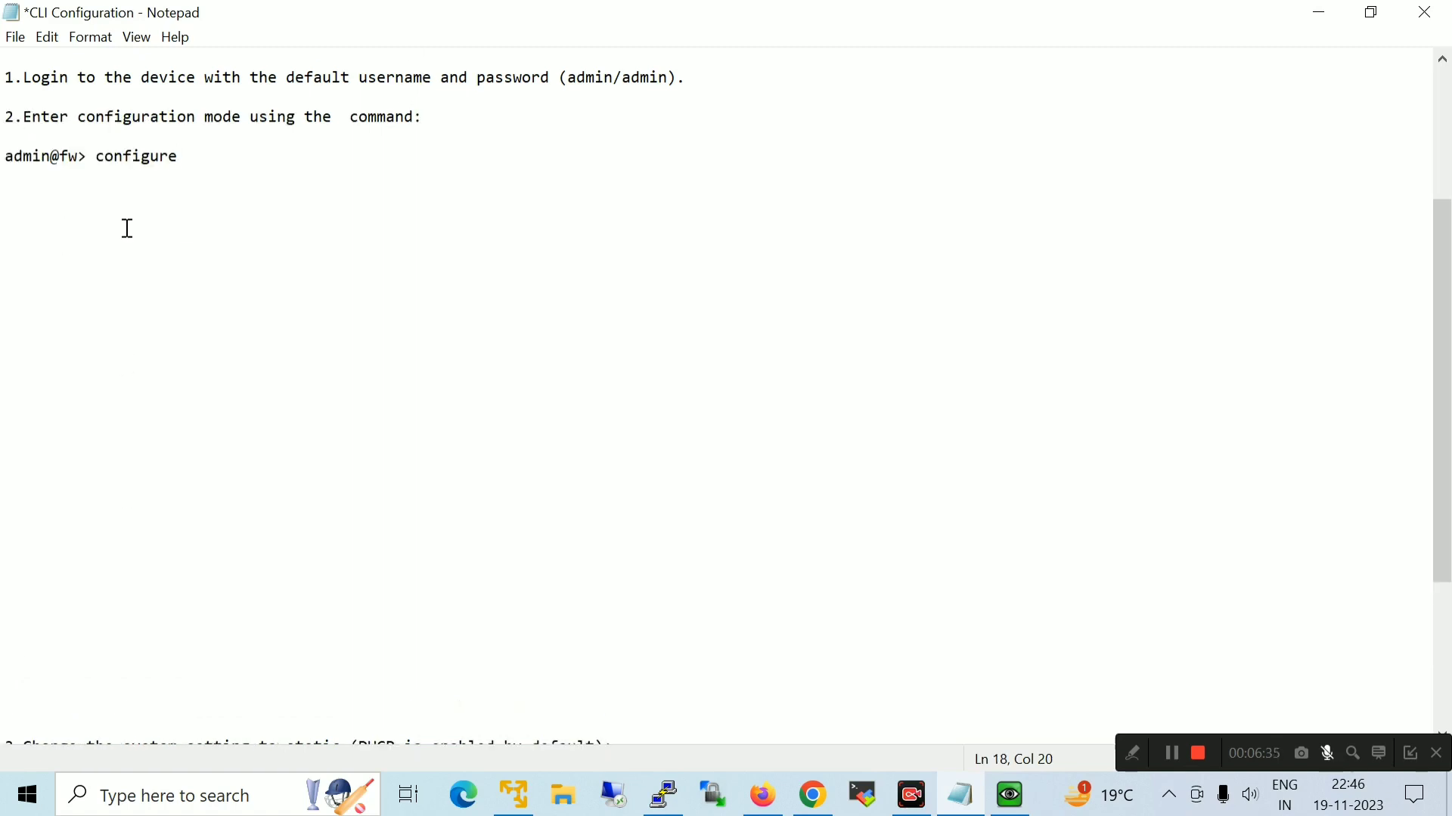
pyautogui.moveTo(202, 160); pyautogui.dragTo(3, 117)
pyautogui.click(345, 239)
# Run configure on the firewall console to enter configuration mode
pyautogui.moveTo(1010, 795)
pyautogui.click(953, 684)
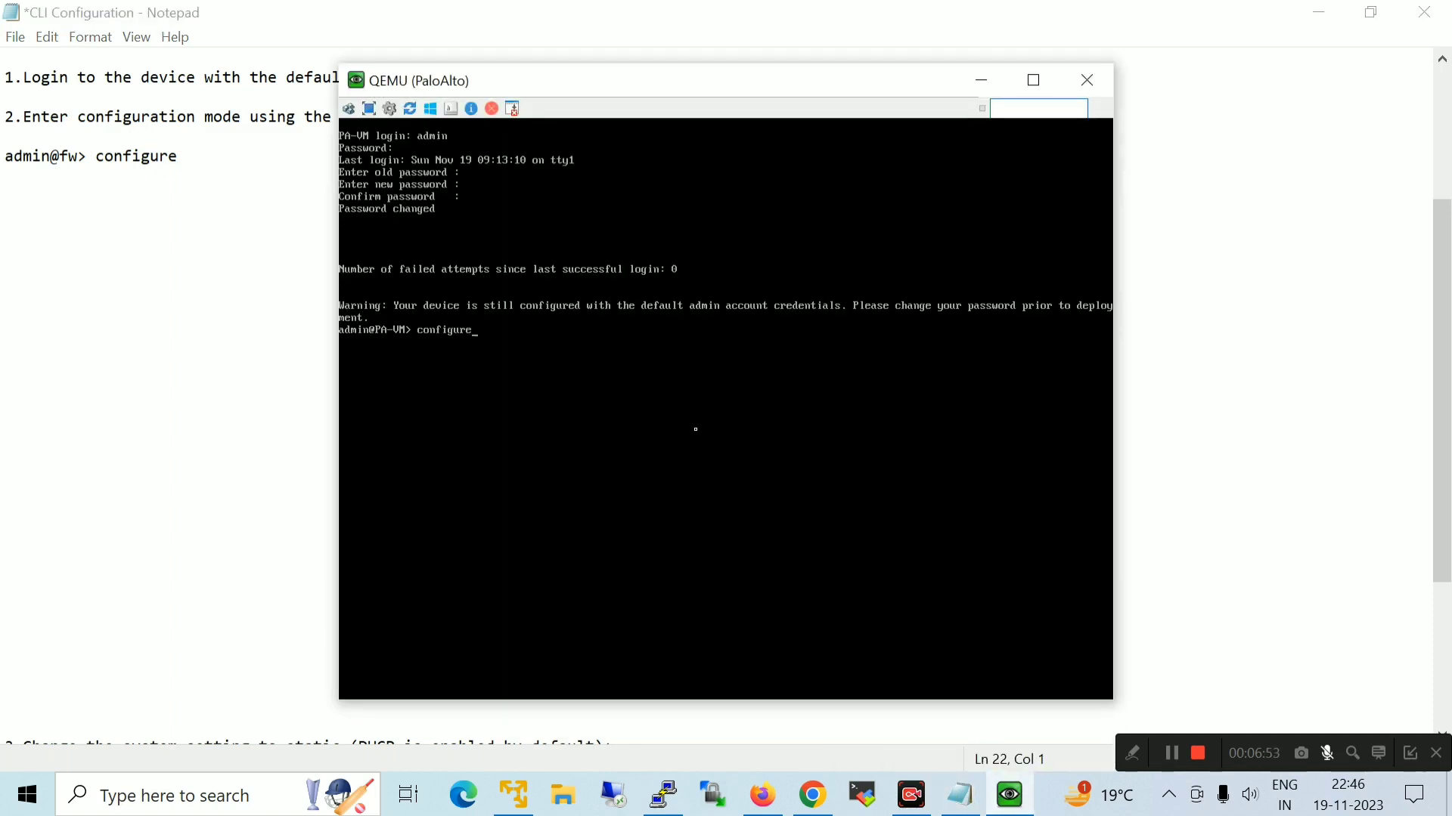
pyautogui.write('configure')
pyautogui.press('Return')
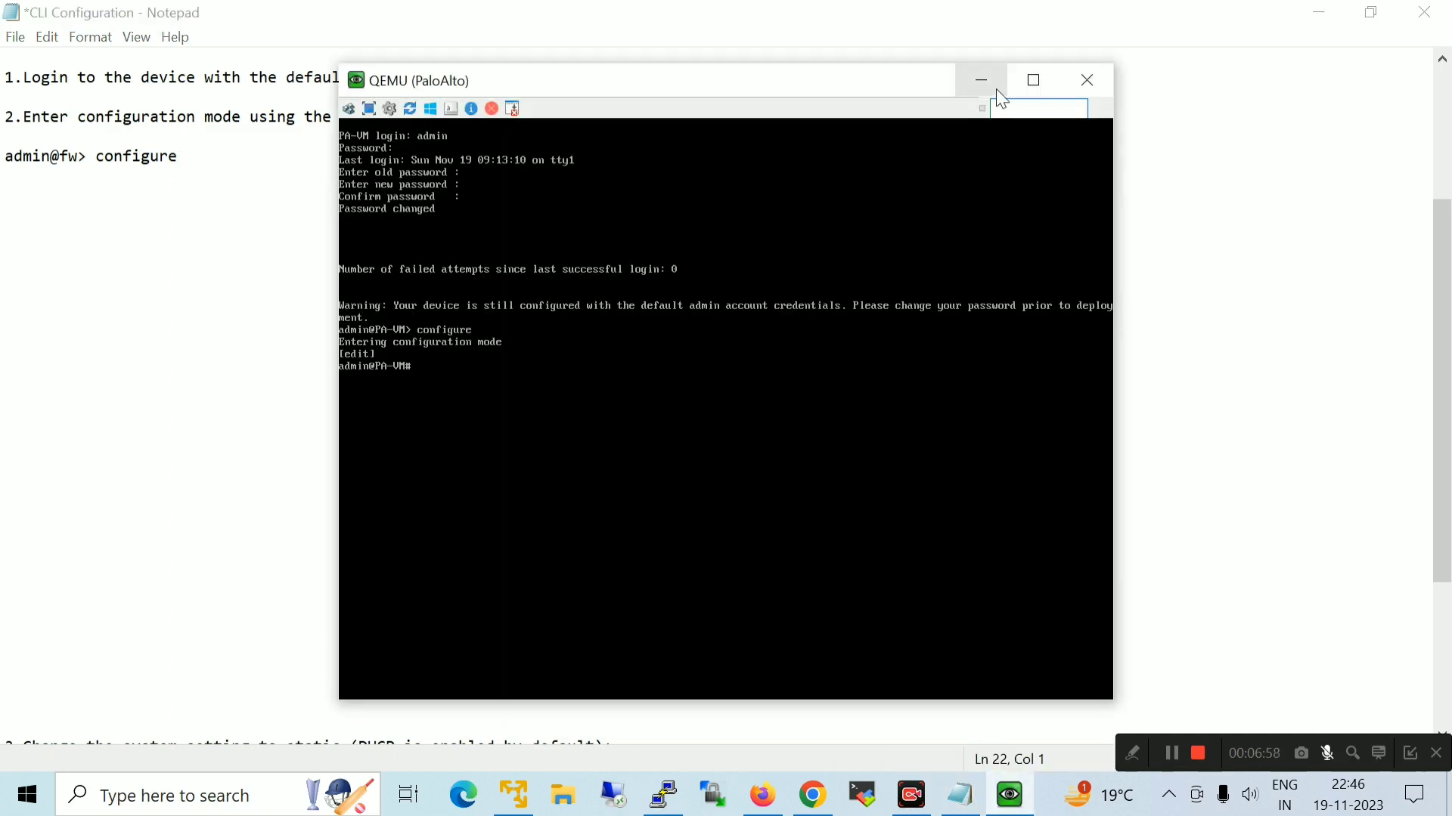
pyautogui.click(1000, 94)
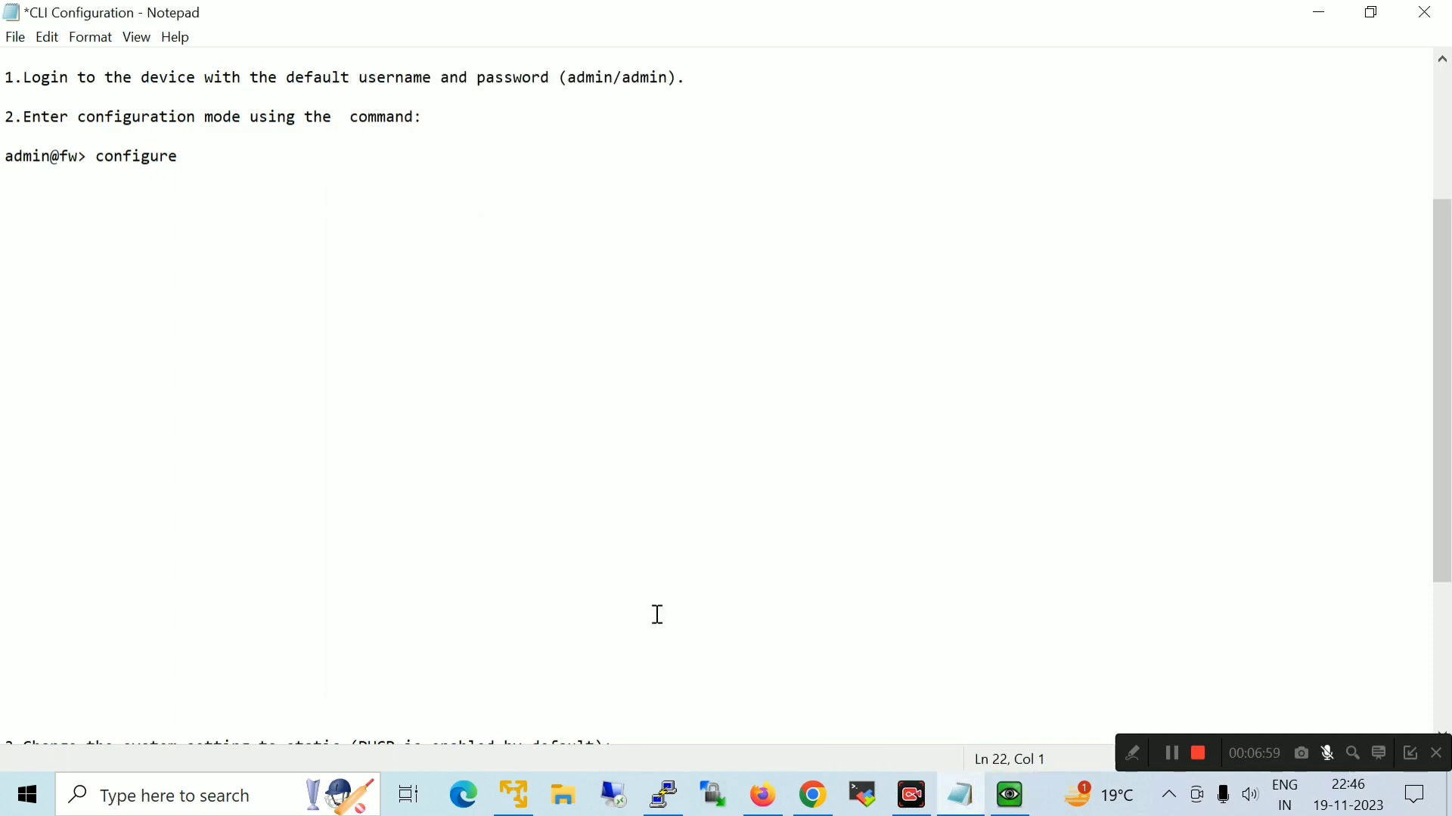
pyautogui.press('Down')
pyautogui.press('Down')
pyautogui.press('Down')
pyautogui.press('Down')
pyautogui.press('Down')
pyautogui.press('Down')
pyautogui.press('Down')
pyautogui.press('Down')
pyautogui.press('Down')
pyautogui.press('Down')
pyautogui.press('Down')
pyautogui.press('Down')
pyautogui.press('Down')
pyautogui.press('Down')
pyautogui.press('Down')
pyautogui.press('Down')
pyautogui.press('Down')
pyautogui.press('Down')
pyautogui.press('Down')
pyautogui.press('Down')
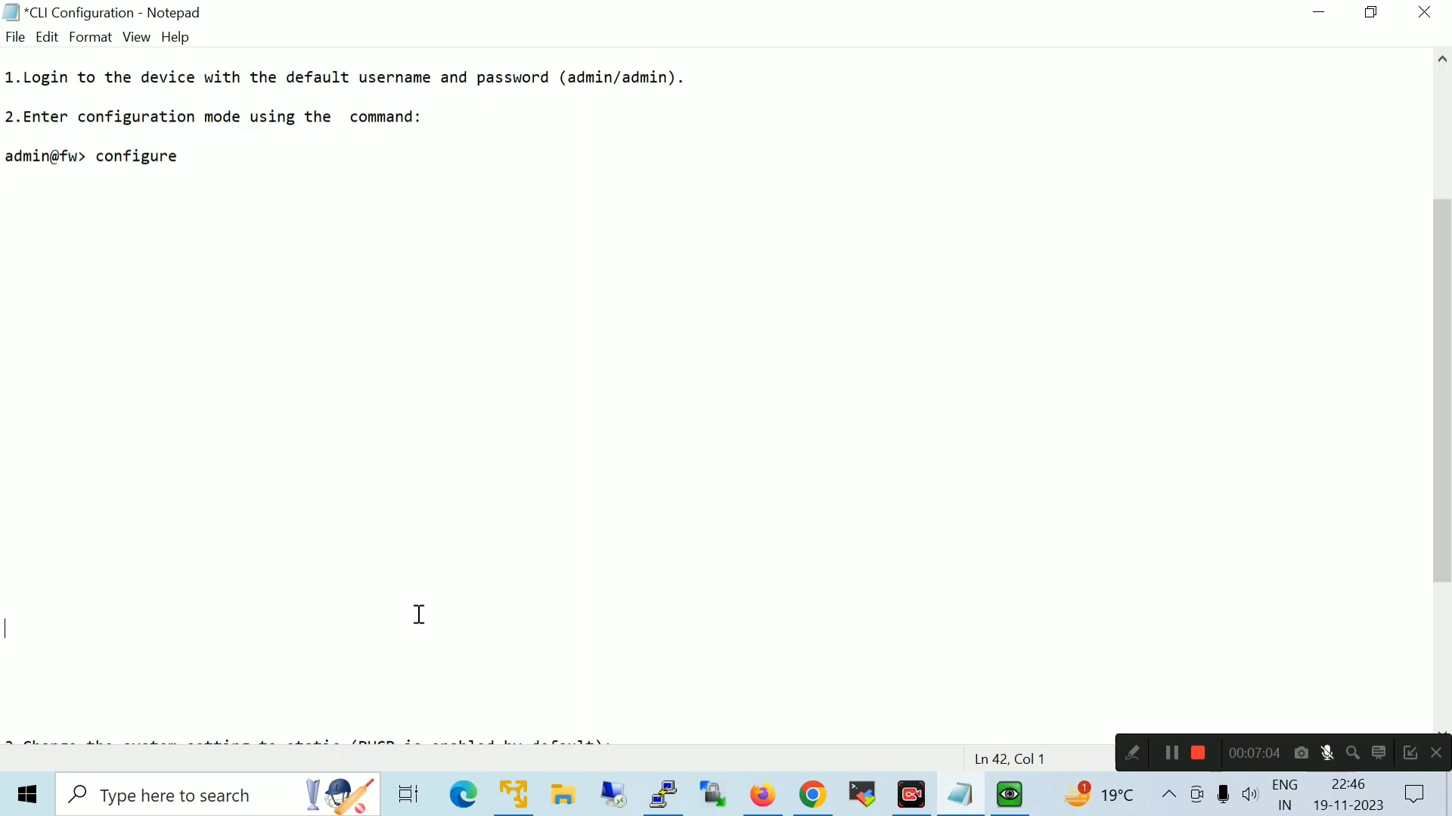
pyautogui.press('Down')
pyautogui.press('Down')
pyautogui.press('Down')
pyautogui.press('Down')
pyautogui.press('Down')
pyautogui.press('Down')
pyautogui.press('Down')
pyautogui.press('Down')
pyautogui.press('Down')
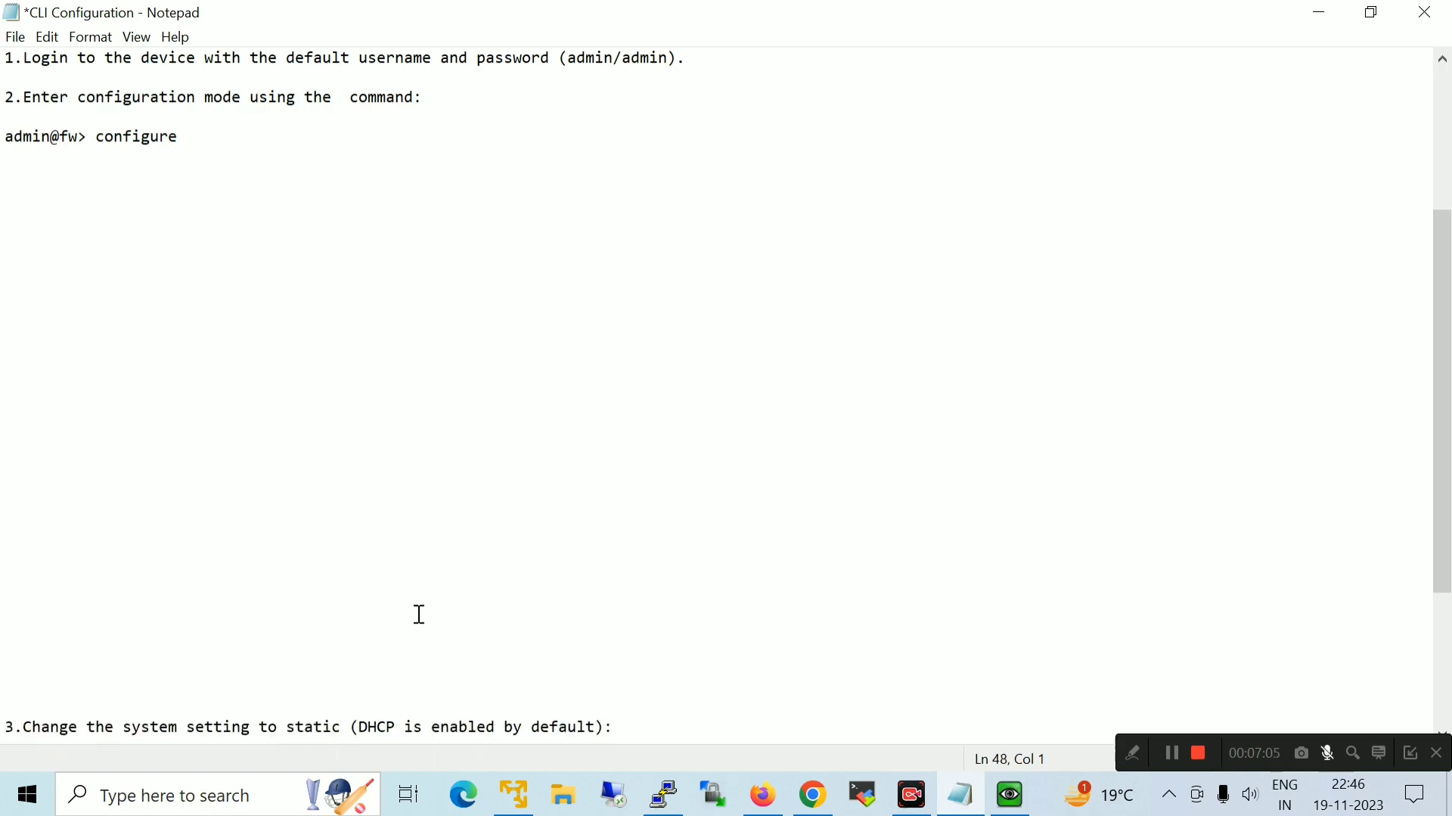
# Move step 3 and its static system type command under the configure line in the notes
pyautogui.moveTo(423, 708); pyautogui.dragTo(3, 652)
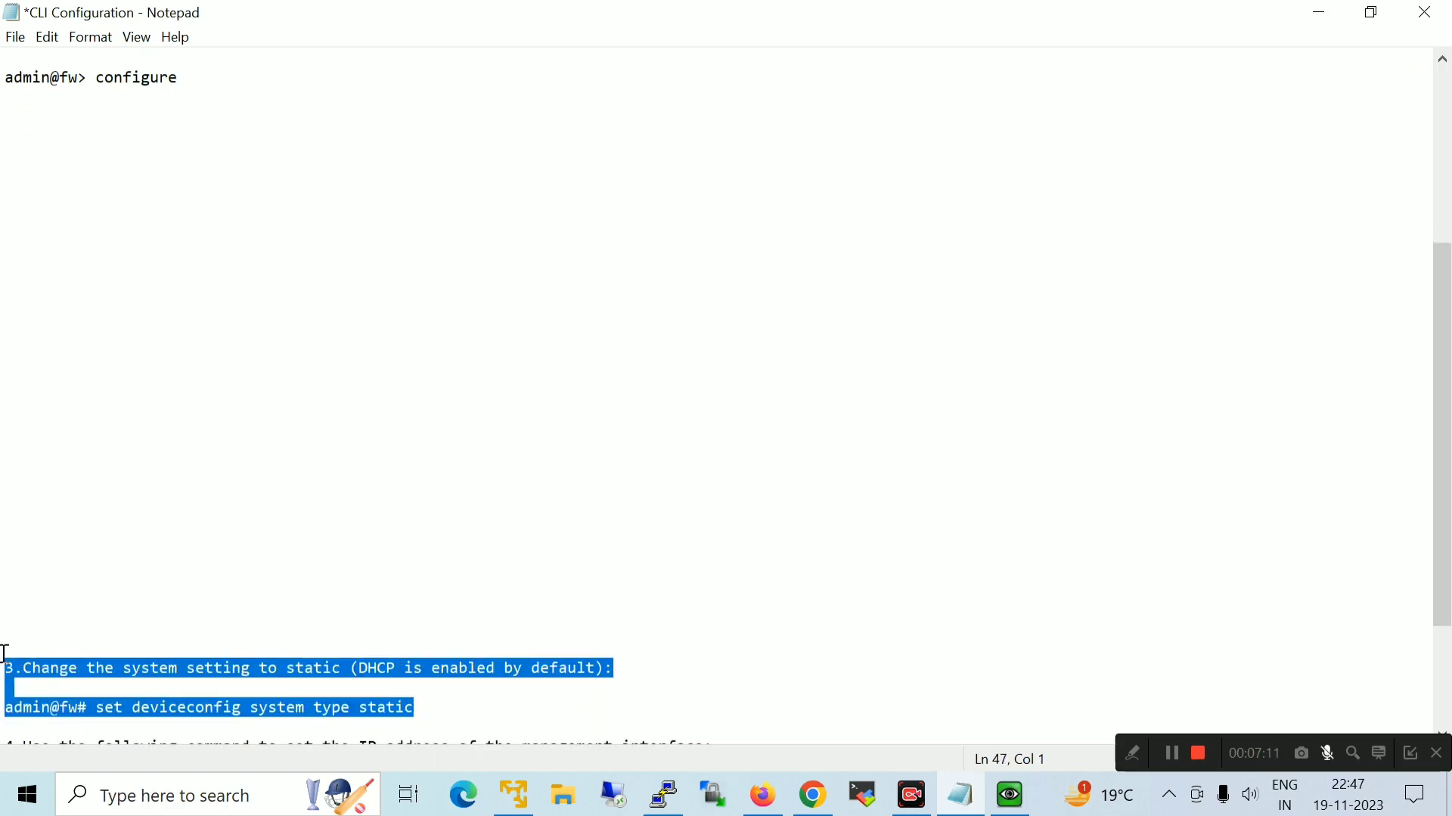
pyautogui.hotkey('ctrl', 'x')
pyautogui.click(17, 109)
pyautogui.hotkey('ctrl', 'v')
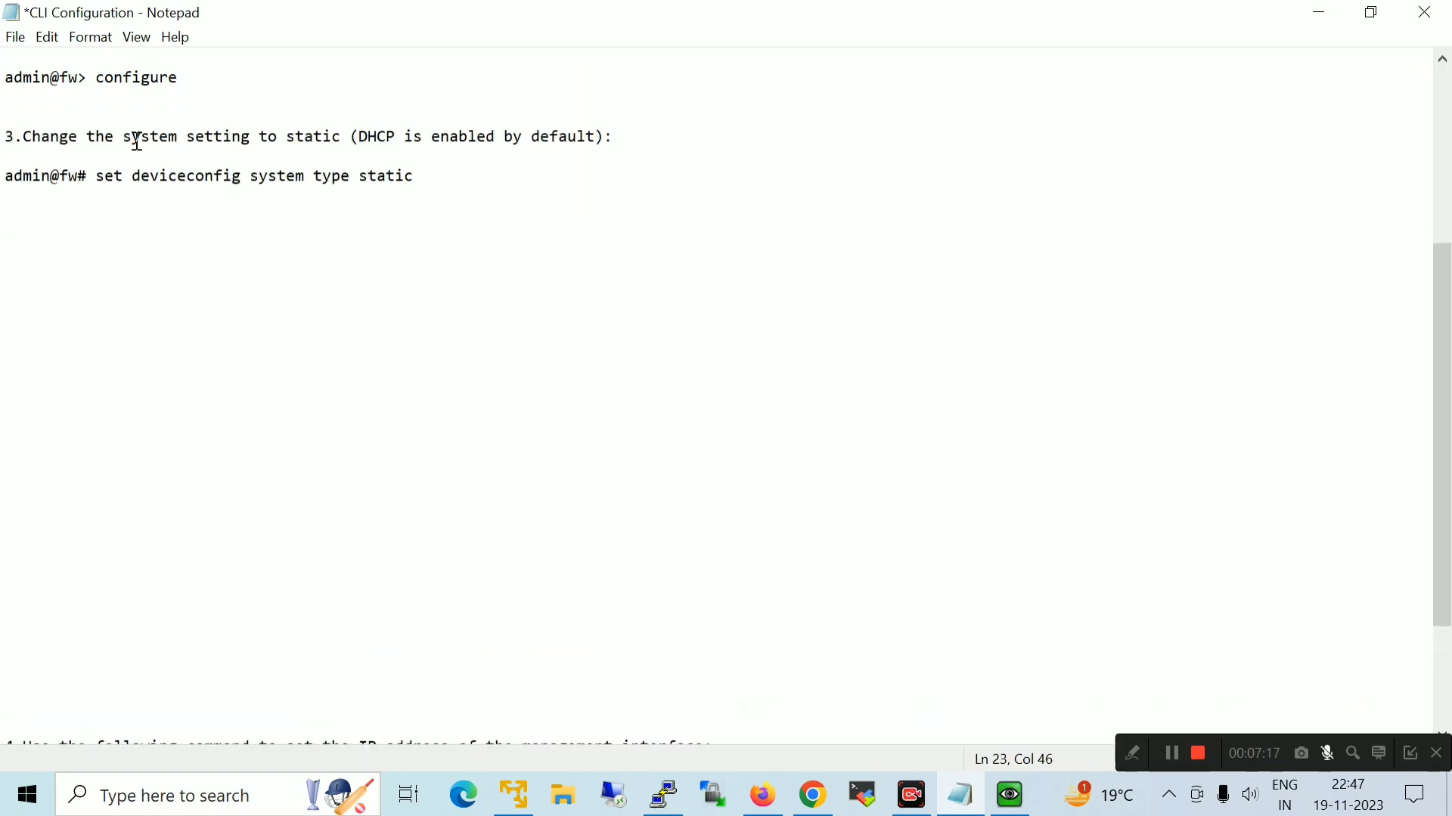
pyautogui.moveTo(24, 136); pyautogui.dragTo(101, 184)
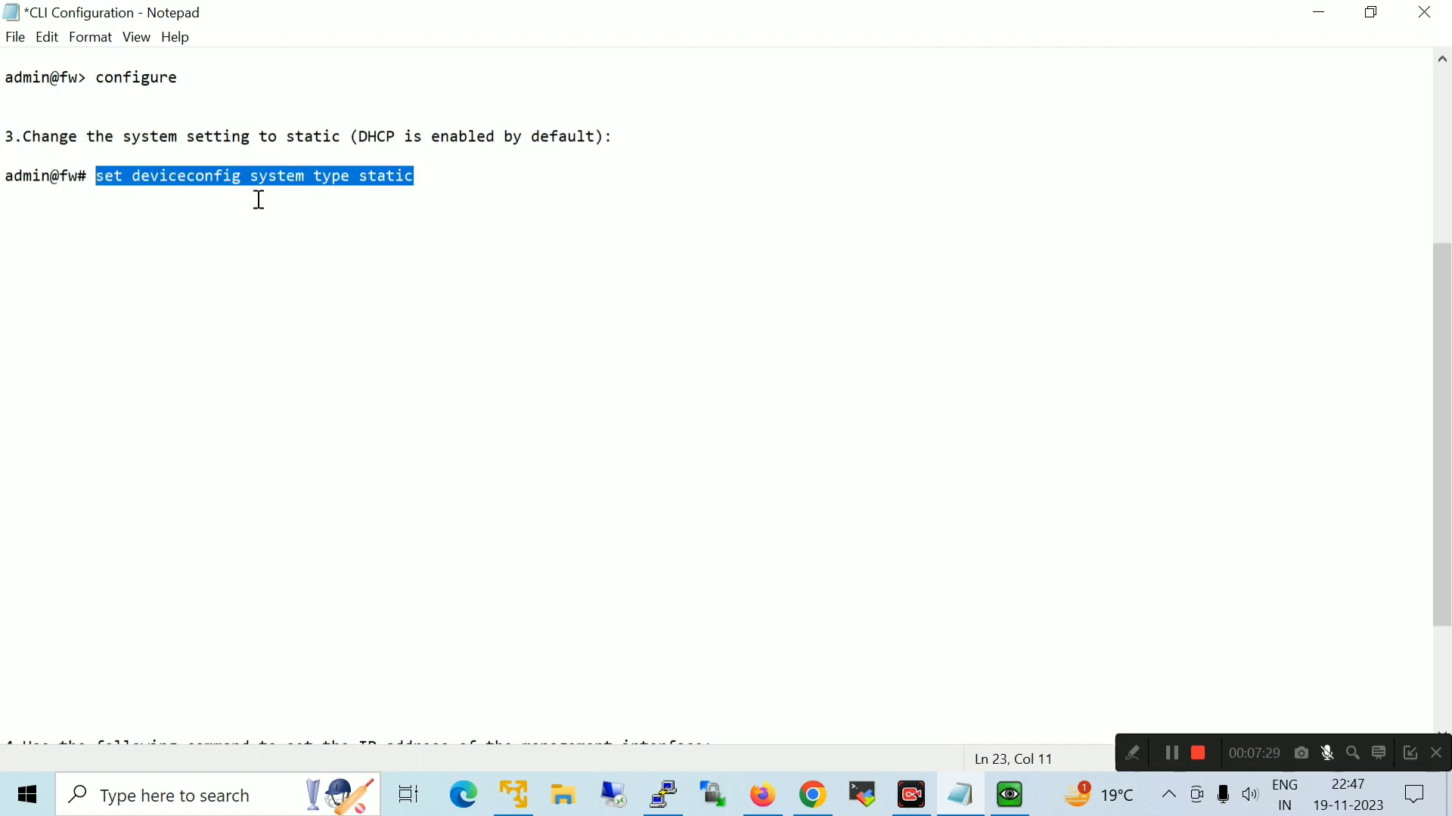
# Run 'set deviceconfig system type static' on the firewall console
pyautogui.click(1010, 795)
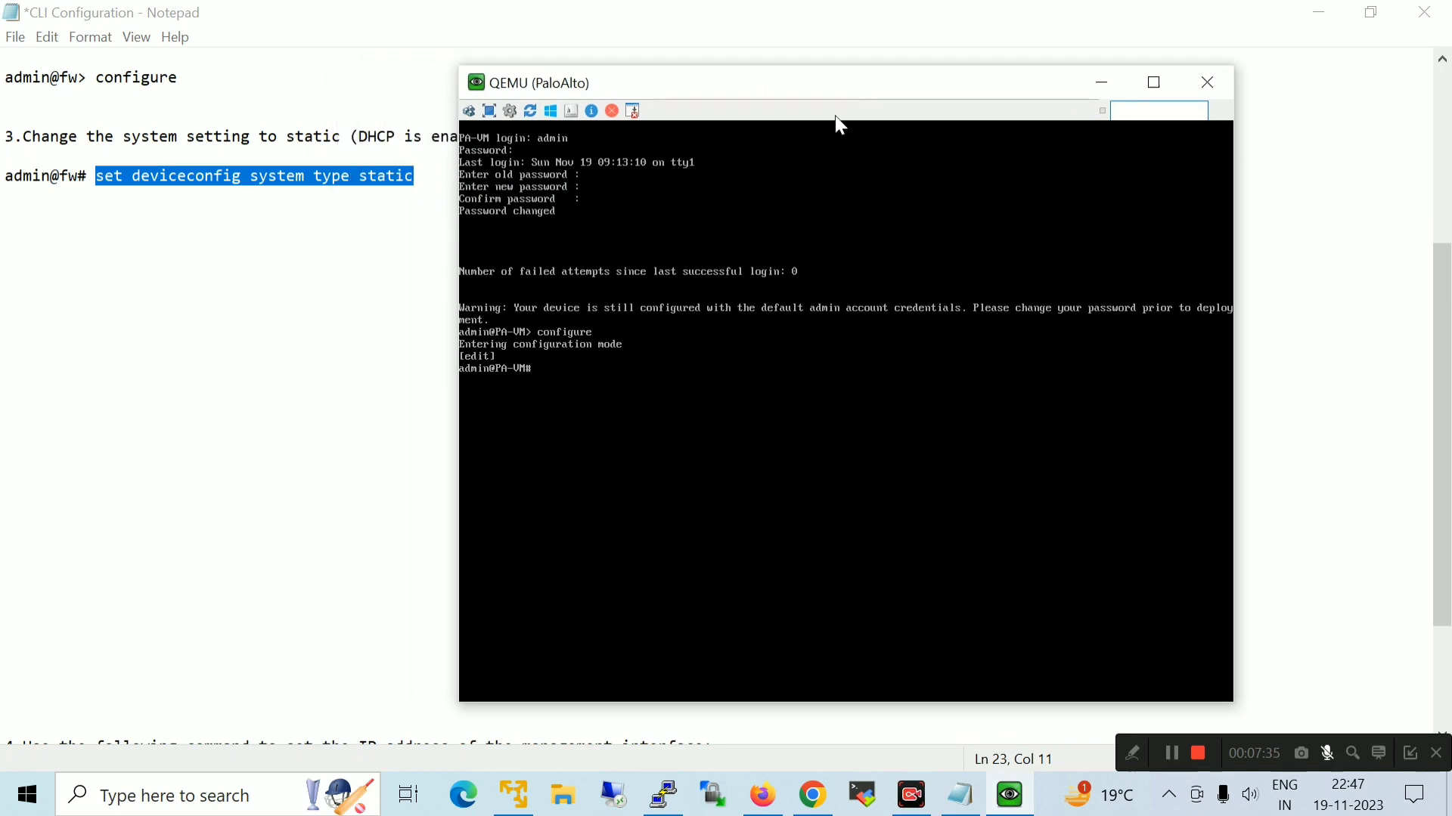
pyautogui.write('set device')
pyautogui.write('con')
pyautogui.write('fig')
pyautogui.write('sys')
pyautogui.write('tem type static')
pyautogui.press('Return')
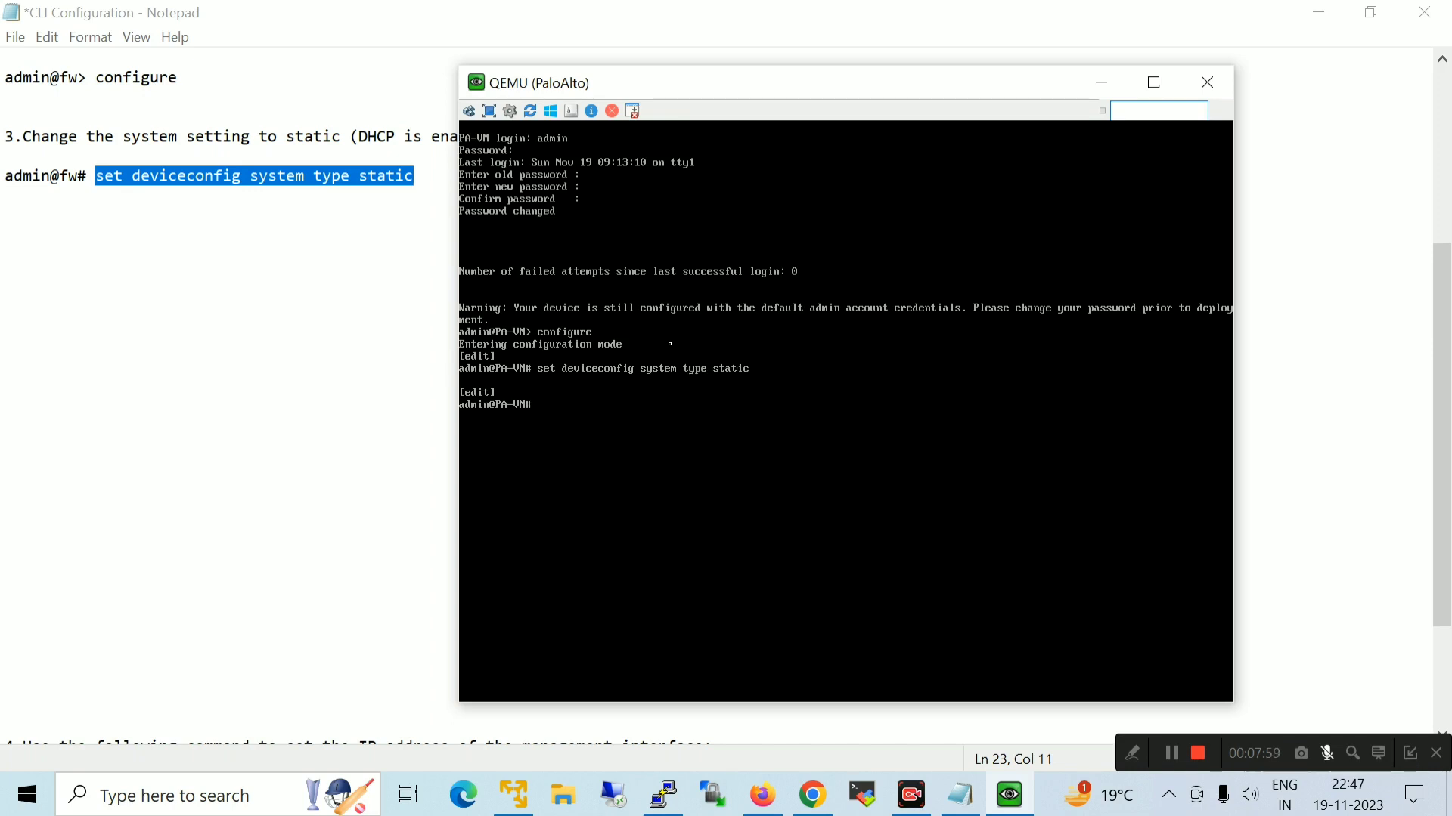
pyautogui.click(1102, 83)
# Move step 4 and its ip-address command beneath step 3 in the notes
pyautogui.click(3, 726)
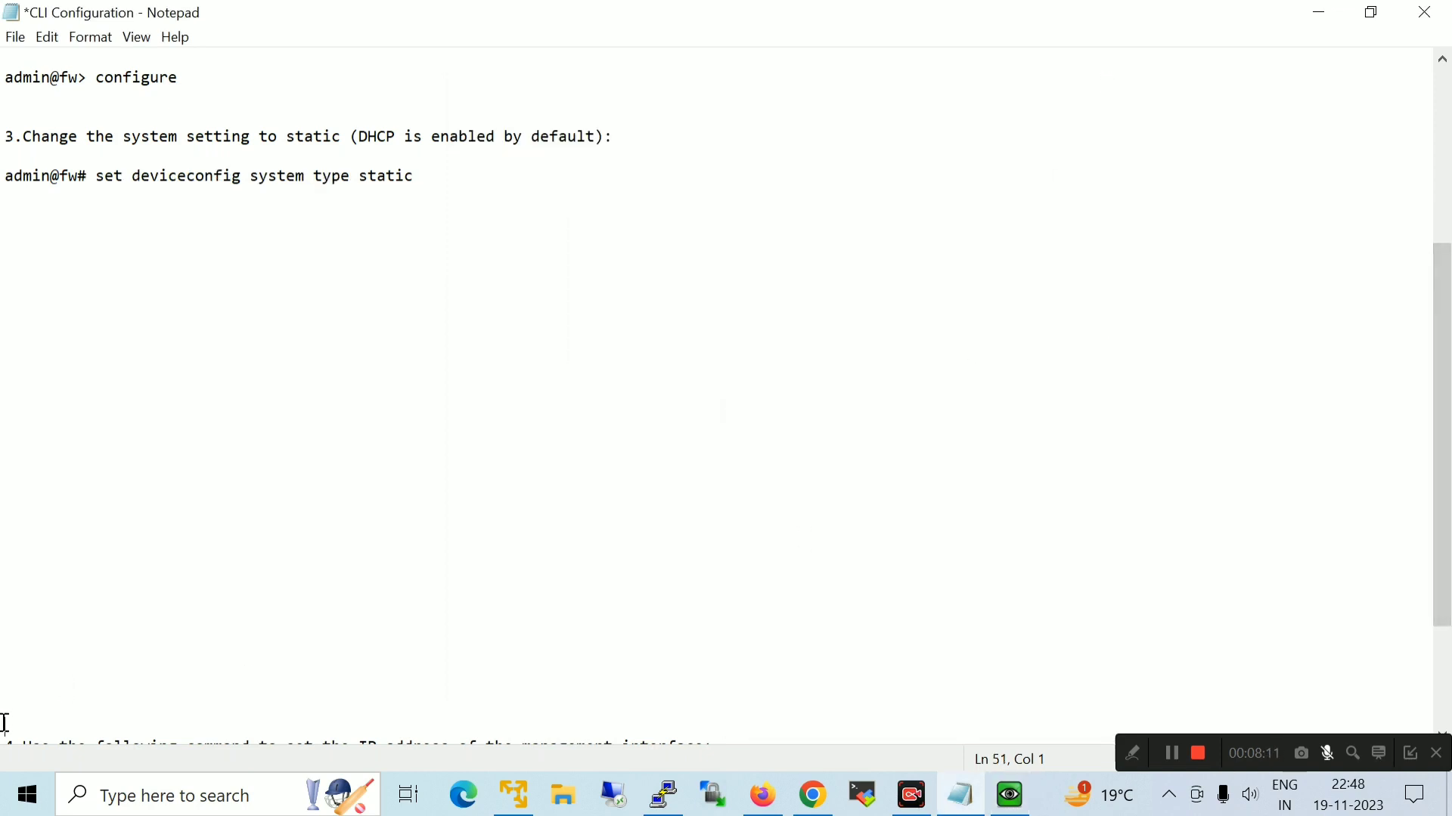
pyautogui.press('Down')
pyautogui.press('Down')
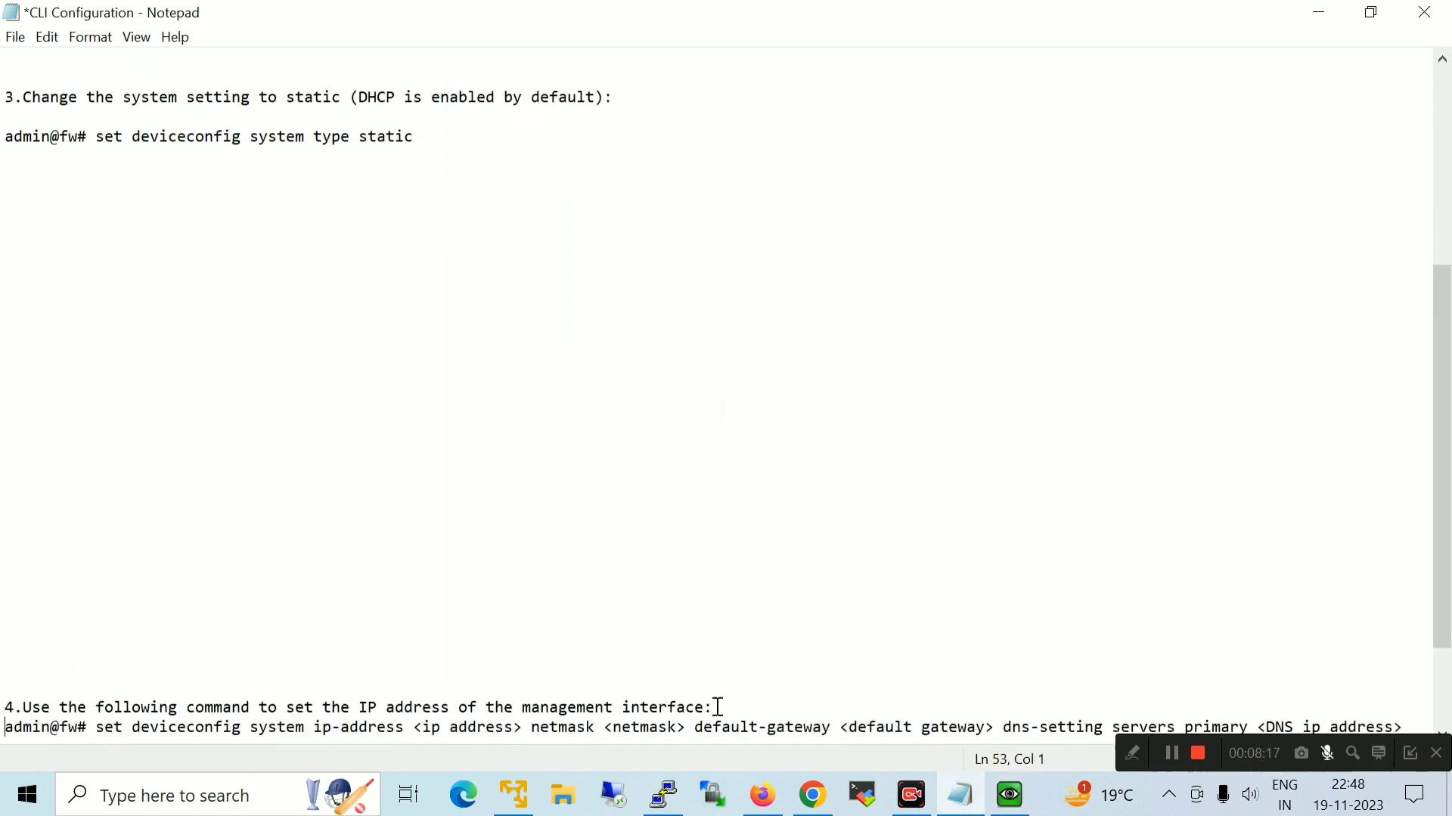
pyautogui.press('Down')
pyautogui.press('Down')
pyautogui.moveTo(1412, 688); pyautogui.dragTo(4, 673)
pyautogui.press('Delete')
pyautogui.click(9, 134)
pyautogui.hotkey('ctrl', 'v')
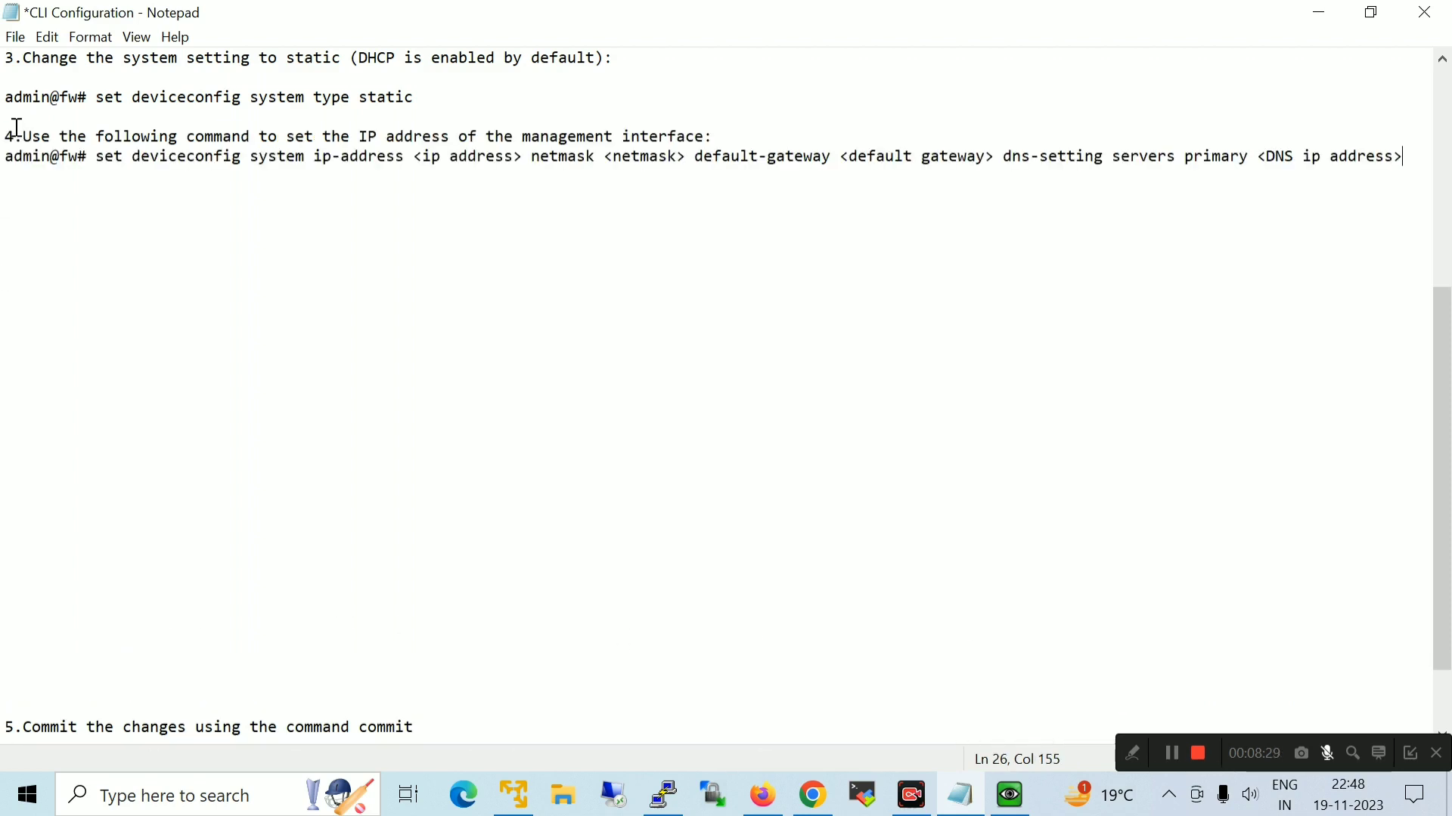
pyautogui.moveTo(731, 136); pyautogui.dragTo(23, 136)
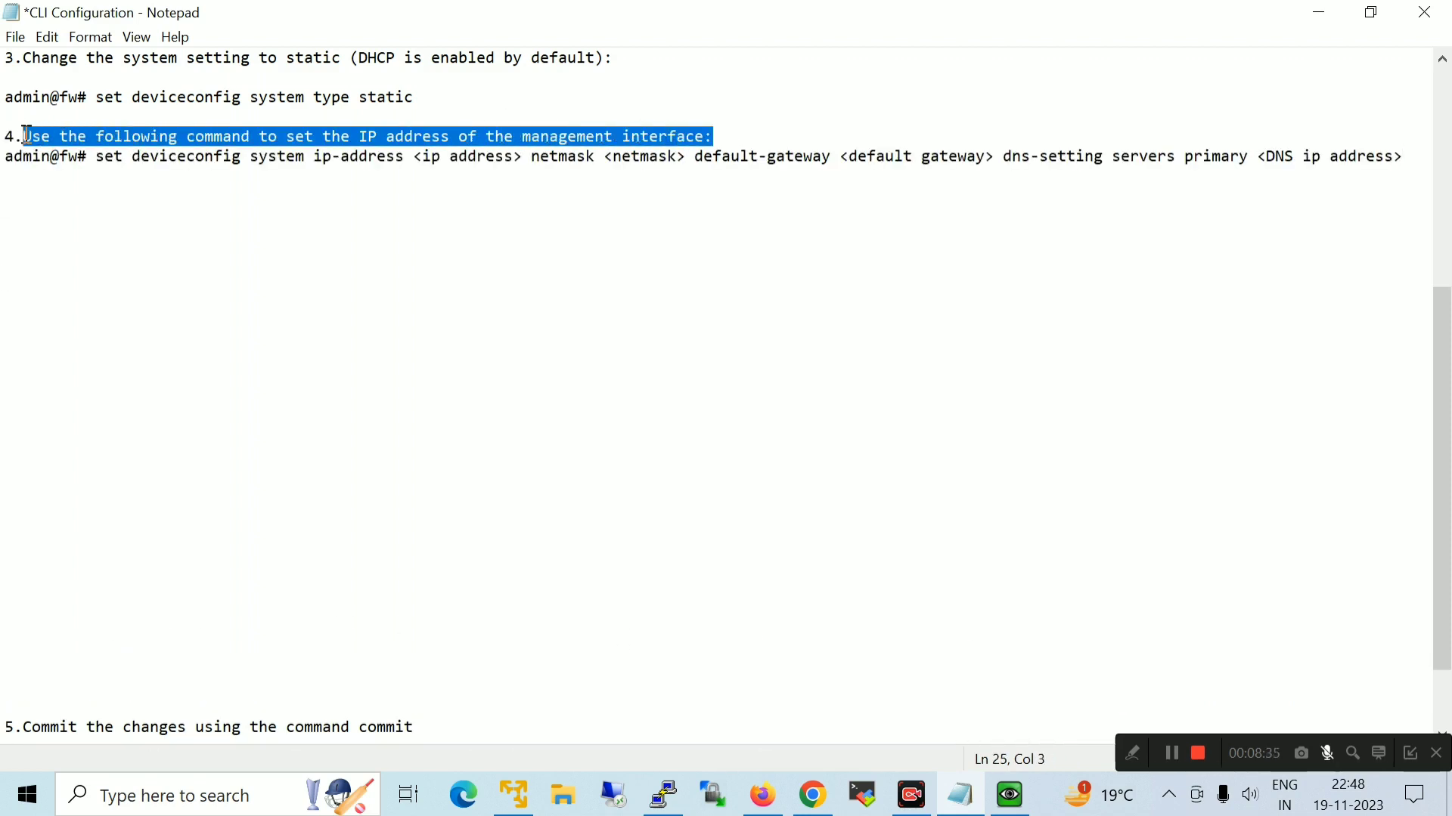
pyautogui.click(102, 159)
# Start typing 'set deviceconfig system ip-address' on the firewall console
pyautogui.click(1010, 796)
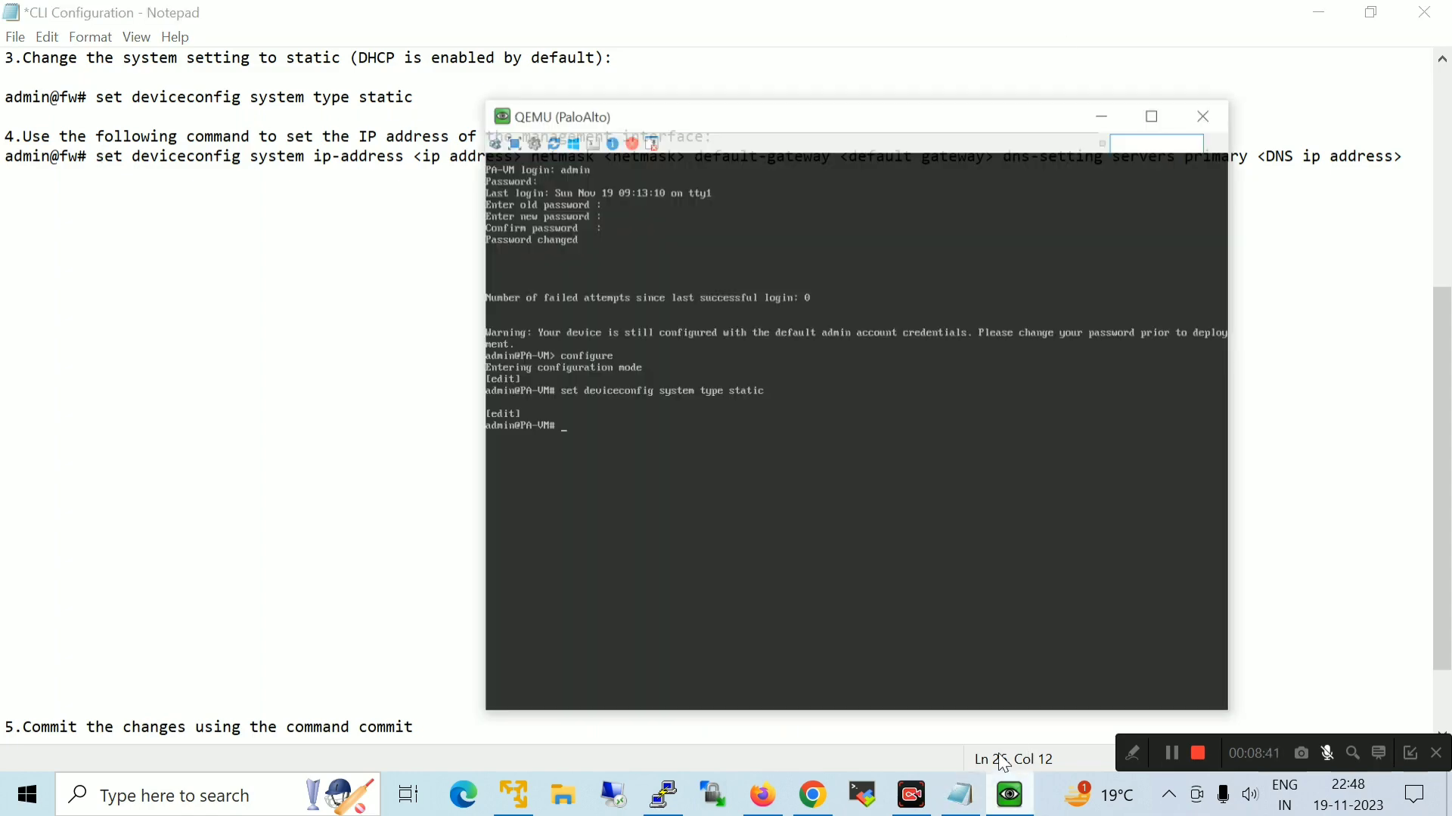
pyautogui.write('set devic')
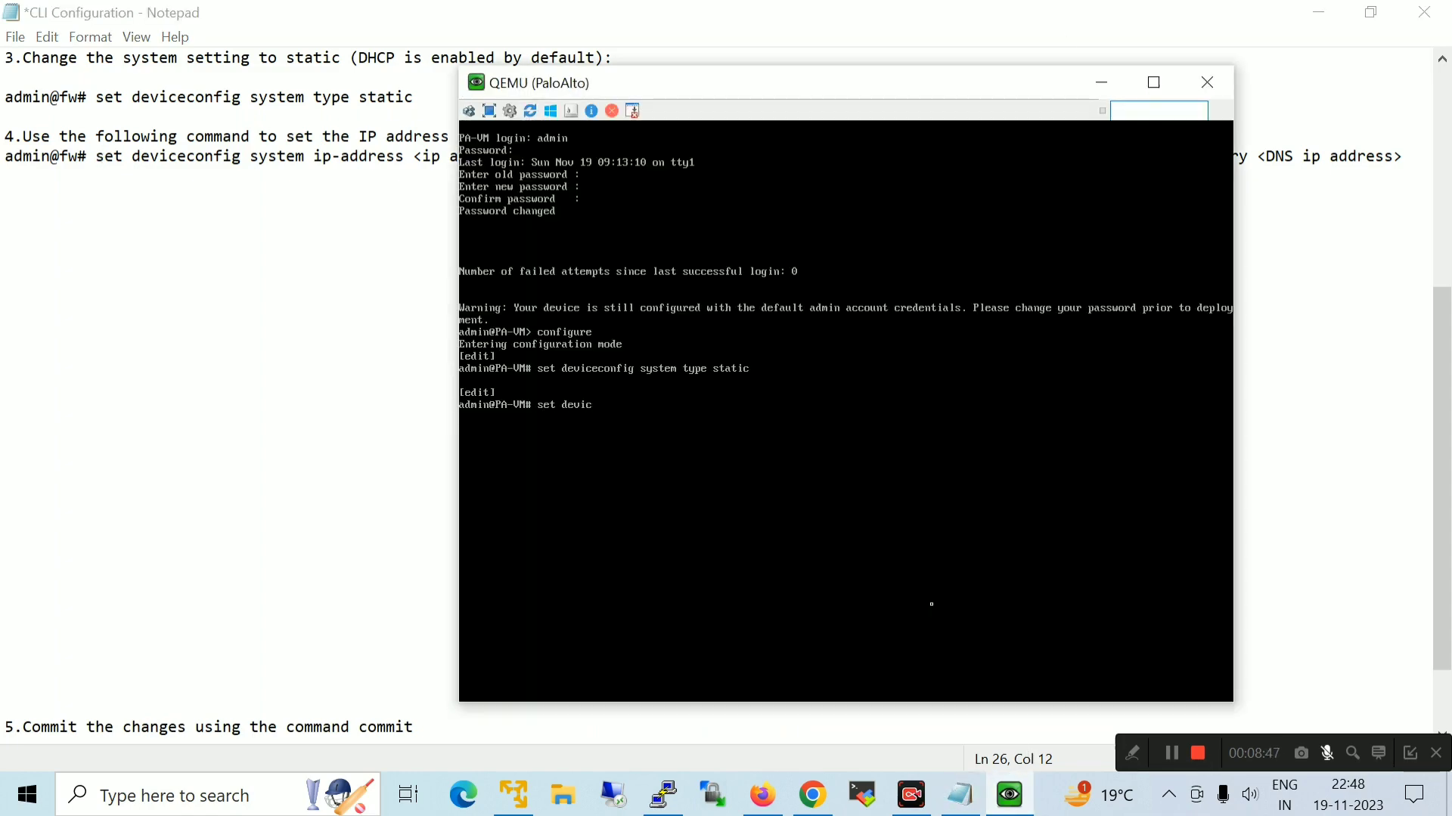
pyautogui.write('econfig system ip-address')
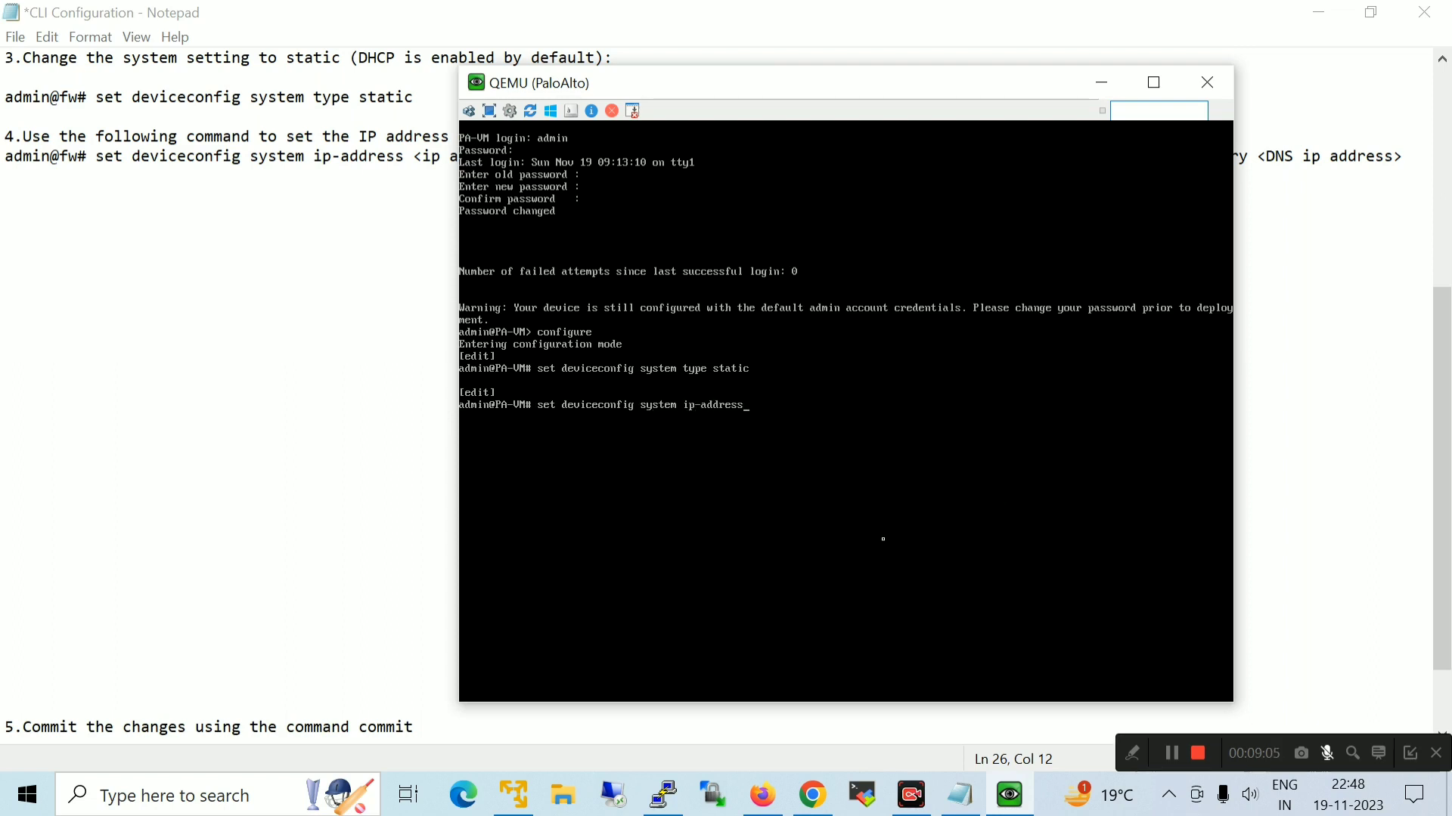
pyautogui.click(1102, 82)
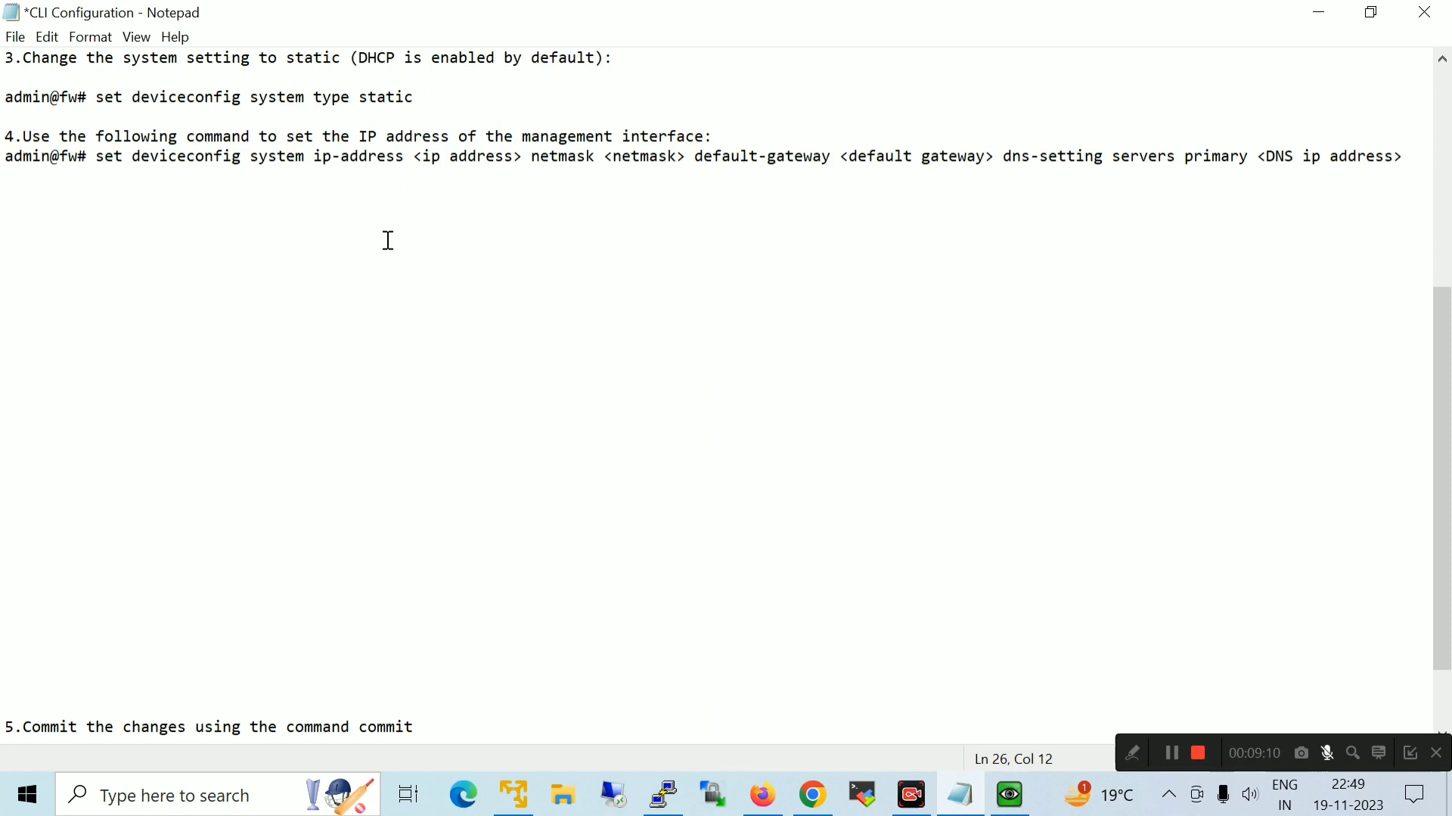
pyautogui.click(75, 275)
# Open Network Connections with ncpa.cpl and view the Wi-Fi connection's status and properties
pyautogui.press('super+r')
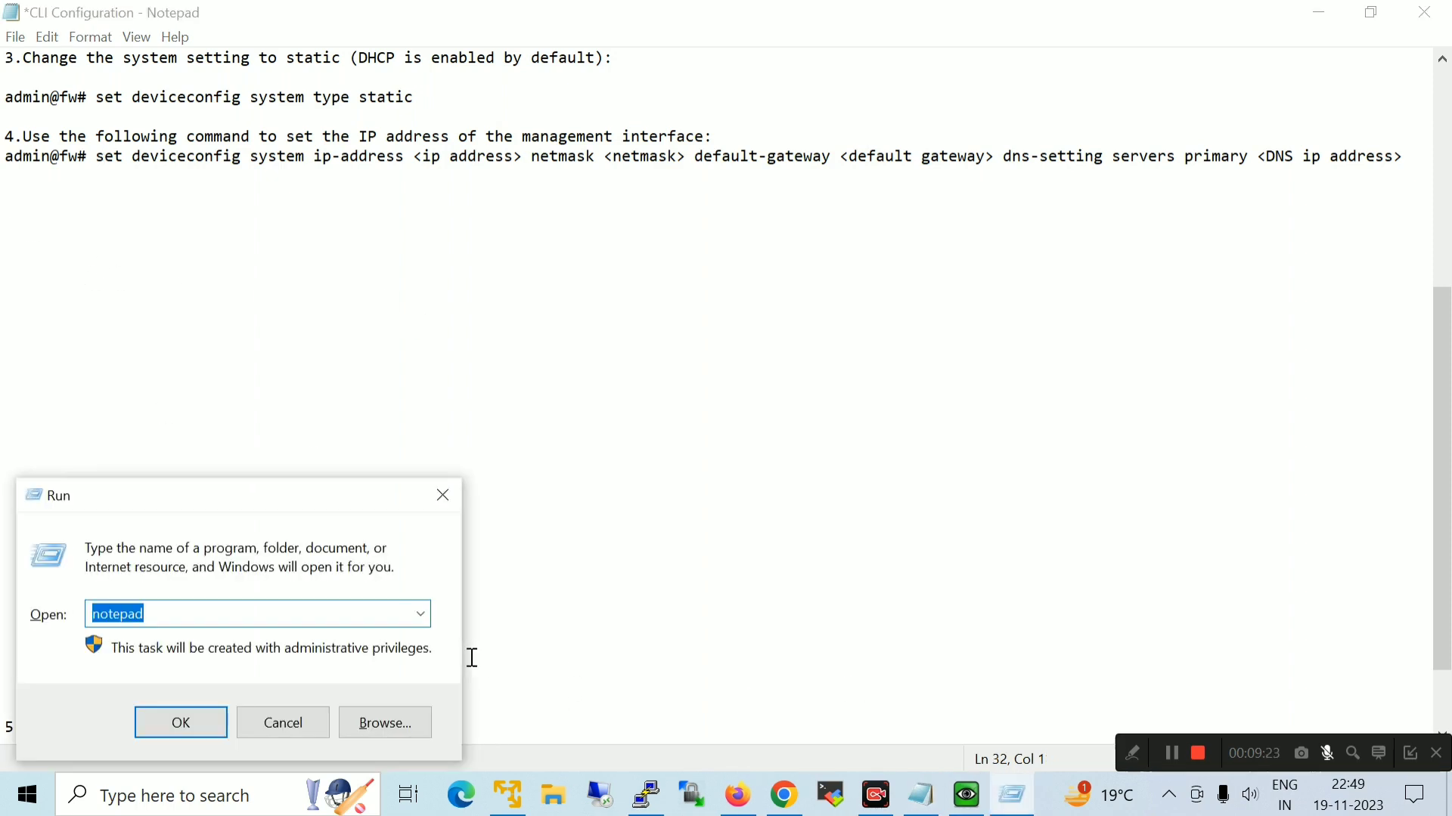
pyautogui.write('ncpa.cpl')
pyautogui.press('Return')
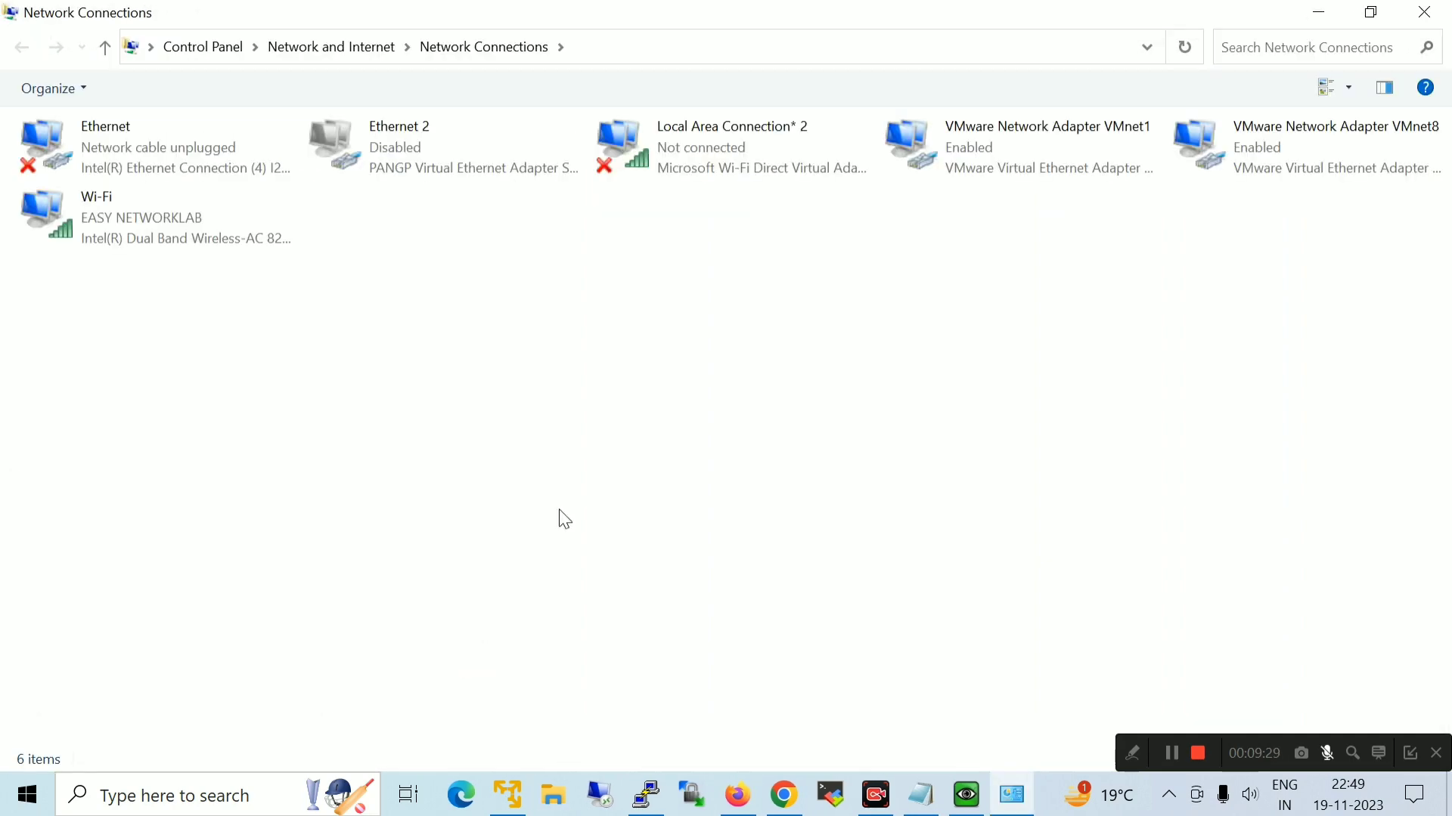
pyautogui.doubleClick(124, 232)
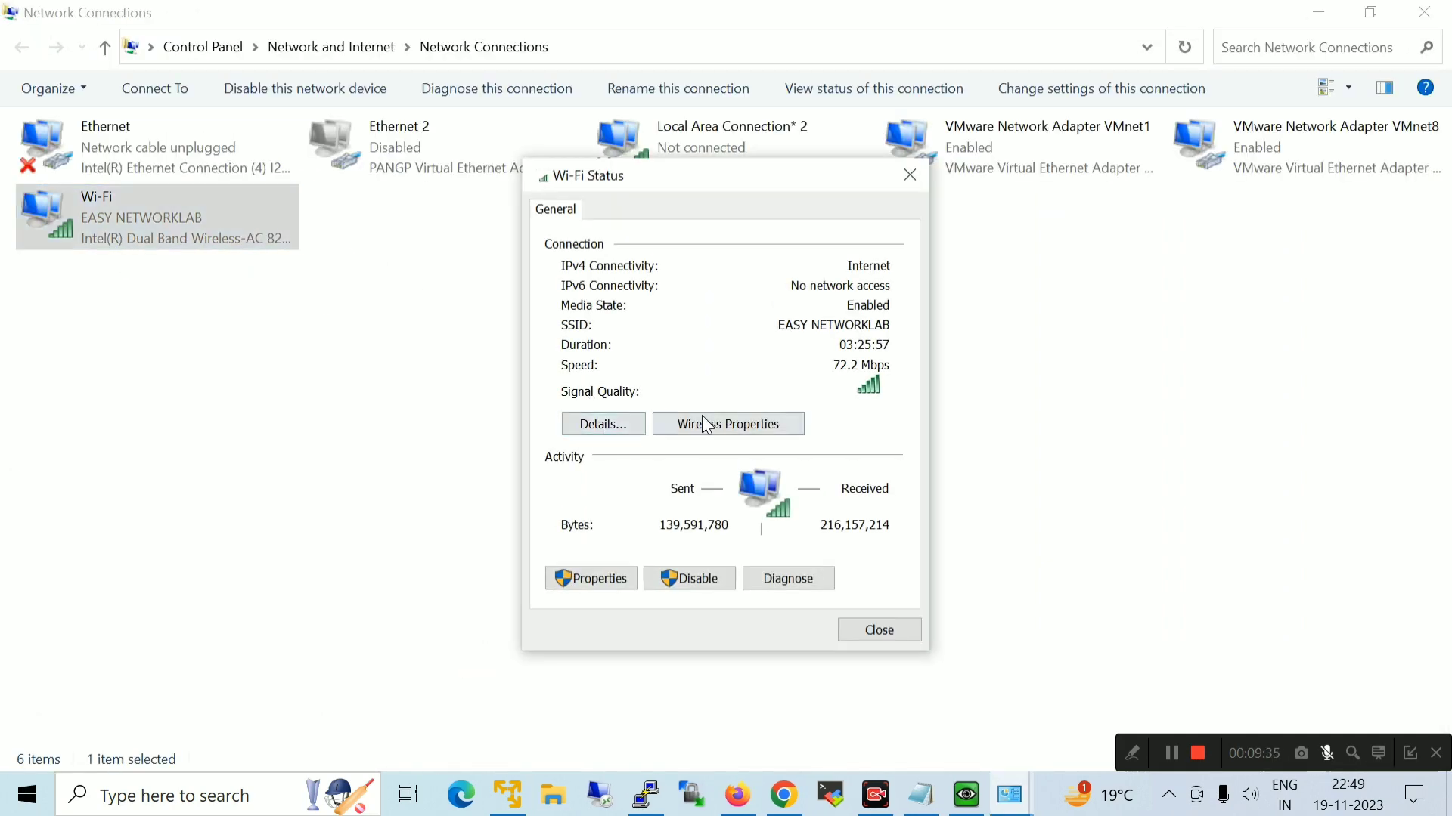
pyautogui.click(705, 424)
pyautogui.click(910, 703)
# Read the Wi-Fi IPv4 details: 192.168.43.99, mask 255.255.255.0, gateway 192.168.43.1
pyautogui.click(605, 424)
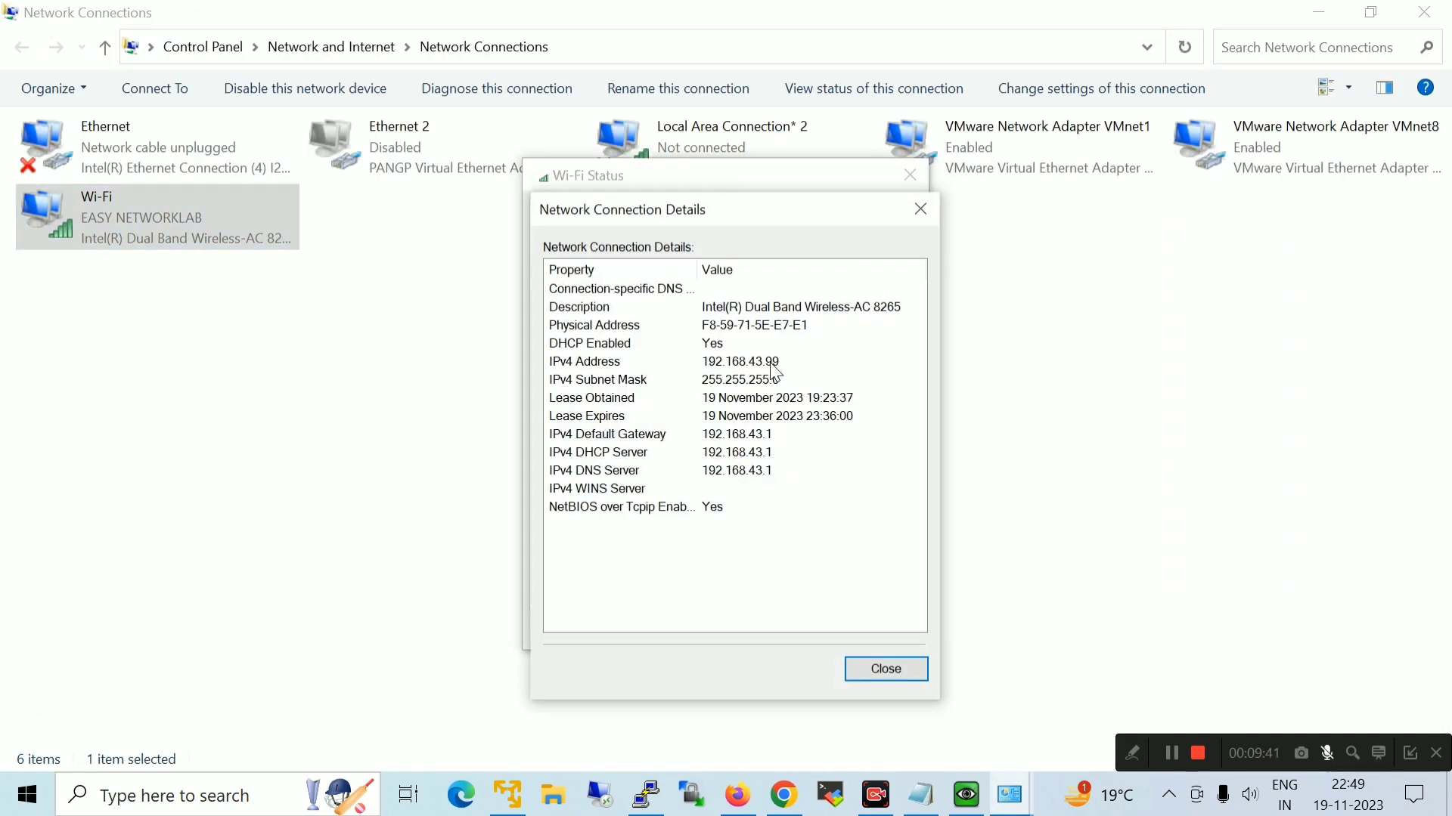
pyautogui.click(753, 362)
pyautogui.click(781, 380)
pyautogui.click(773, 436)
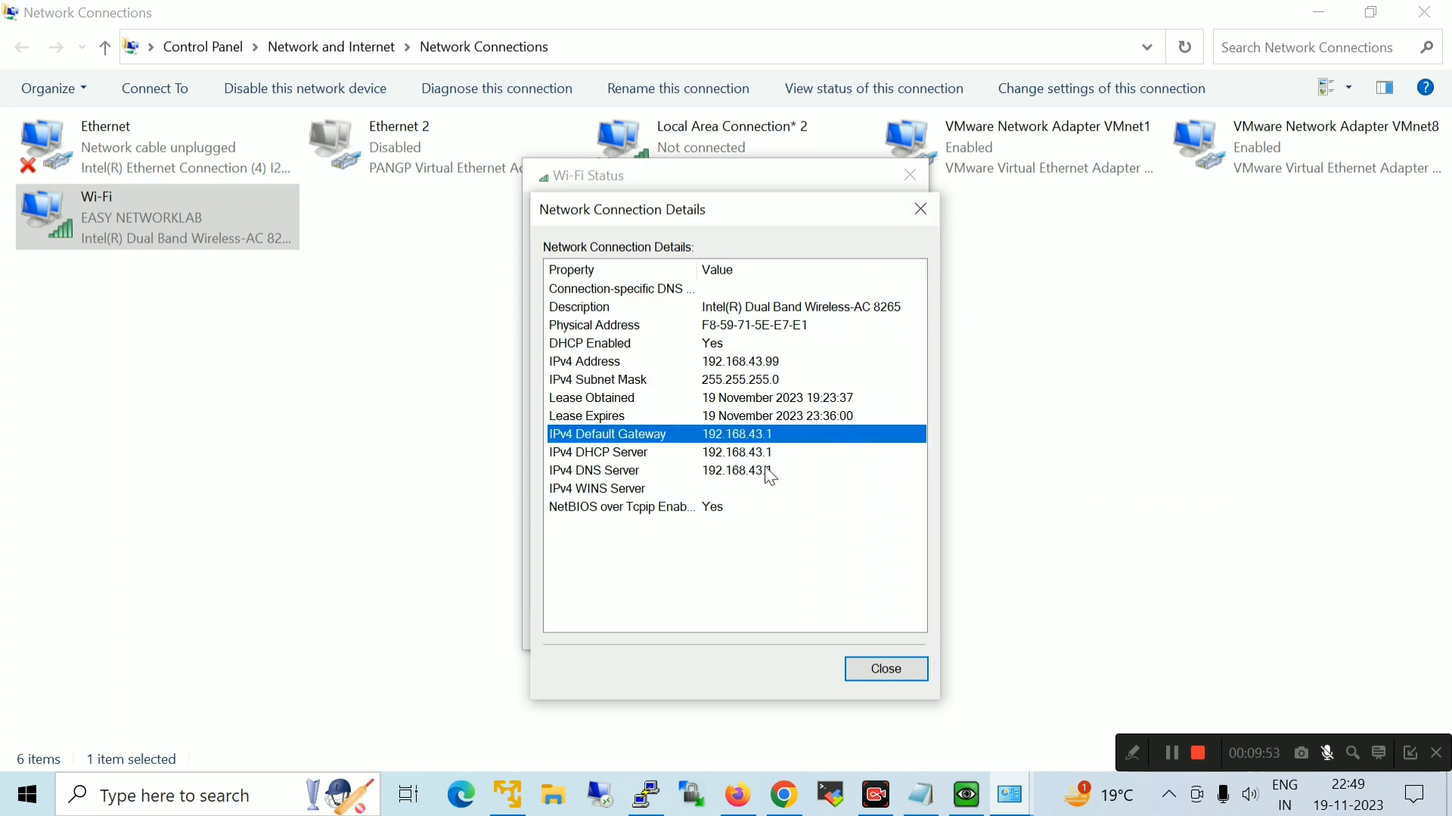
pyautogui.click(921, 209)
pyautogui.click(910, 177)
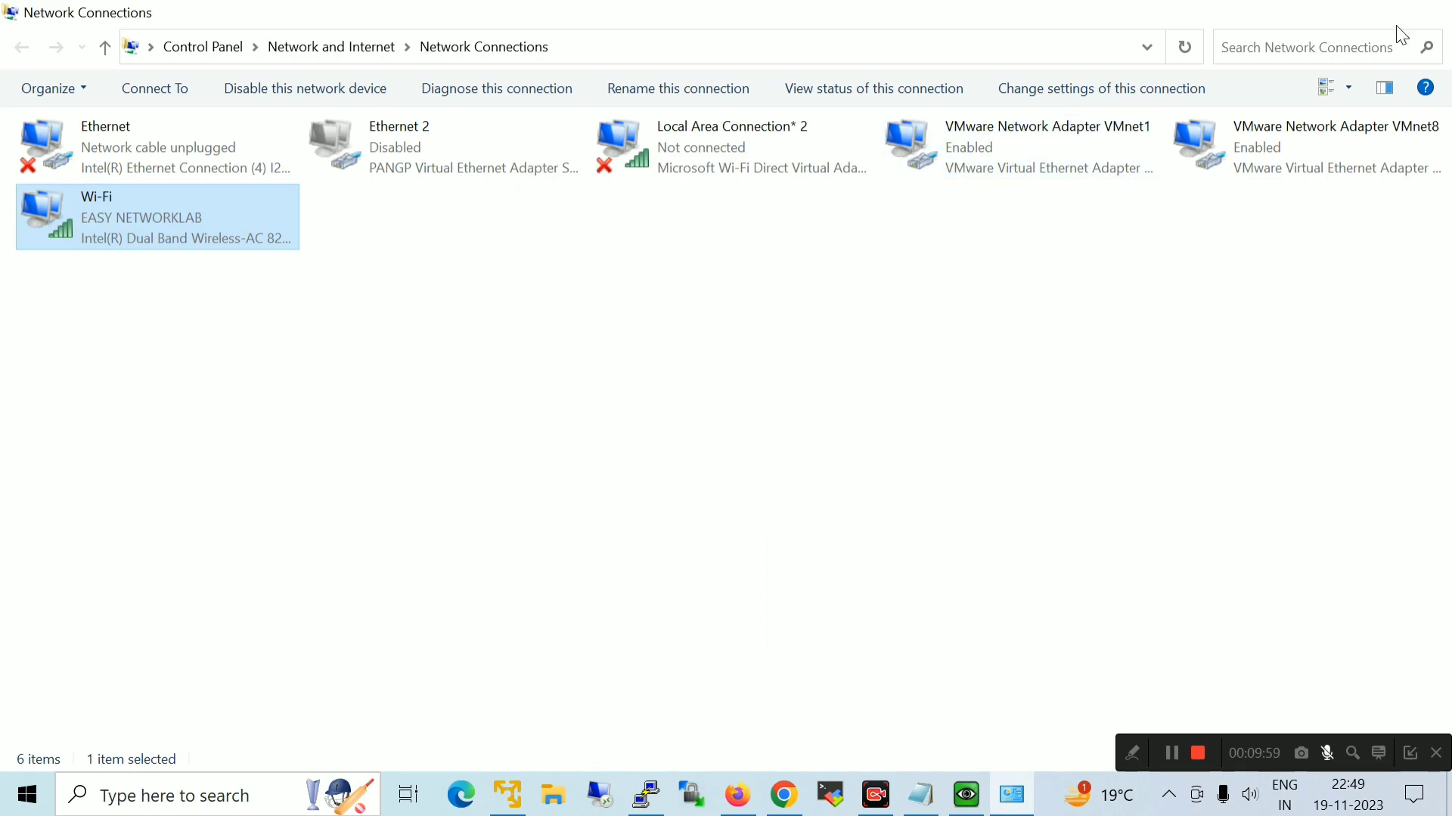
pyautogui.click(1425, 12)
pyautogui.click(1009, 795)
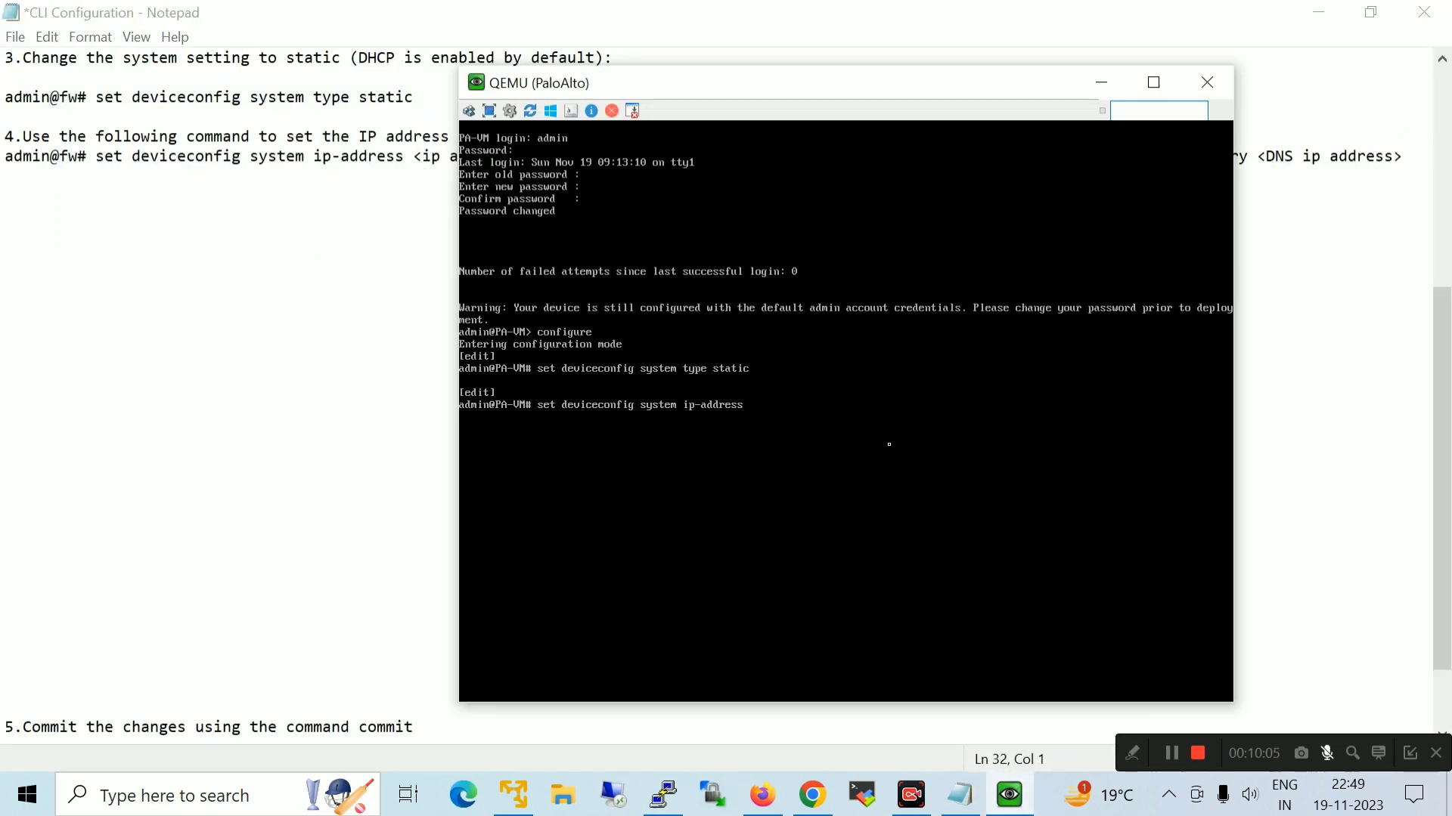
# Finish the command with 192.168.43.43, netmask 255.255.255.0, default-gateway 192.168.43.1 and apply it
pyautogui.write('192.168.43.43')
pyautogui.moveTo(954, 99); pyautogui.dragTo(1037, 124)
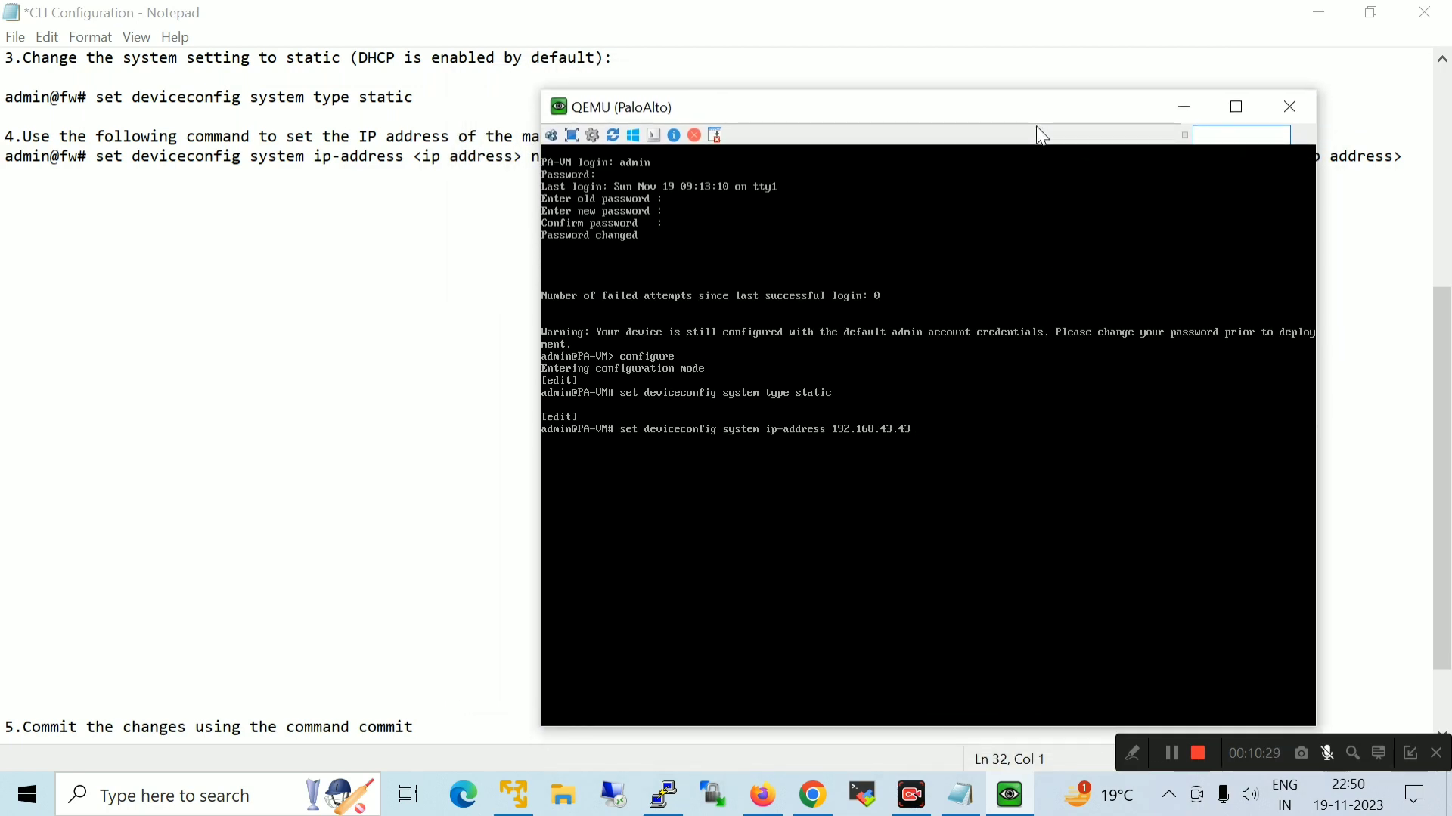
pyautogui.write('netmask 255.255.255.0 de')
pyautogui.moveTo(991, 121); pyautogui.dragTo(962, 155)
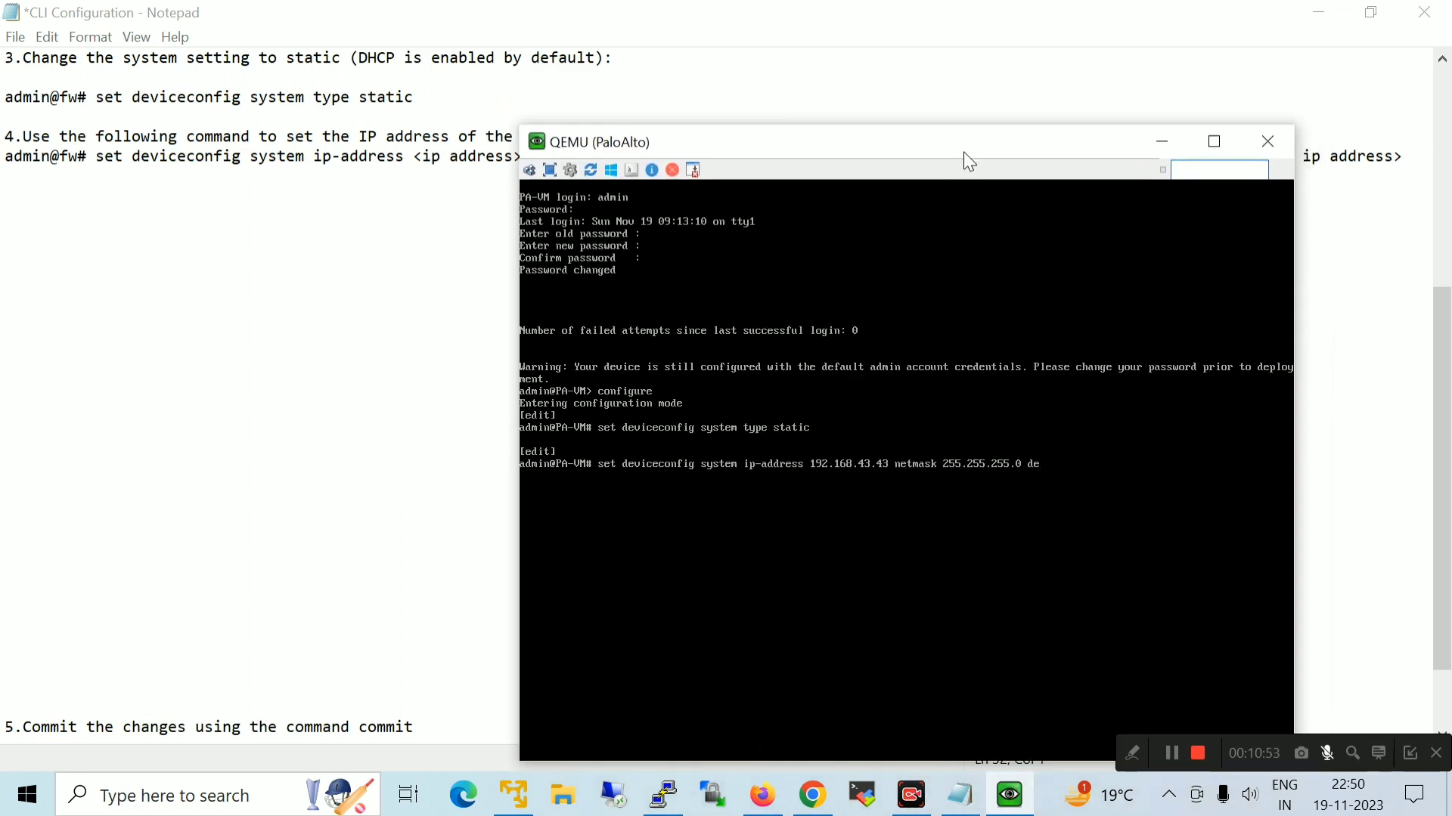
pyautogui.write('fault-gateway 192.168.43.1')
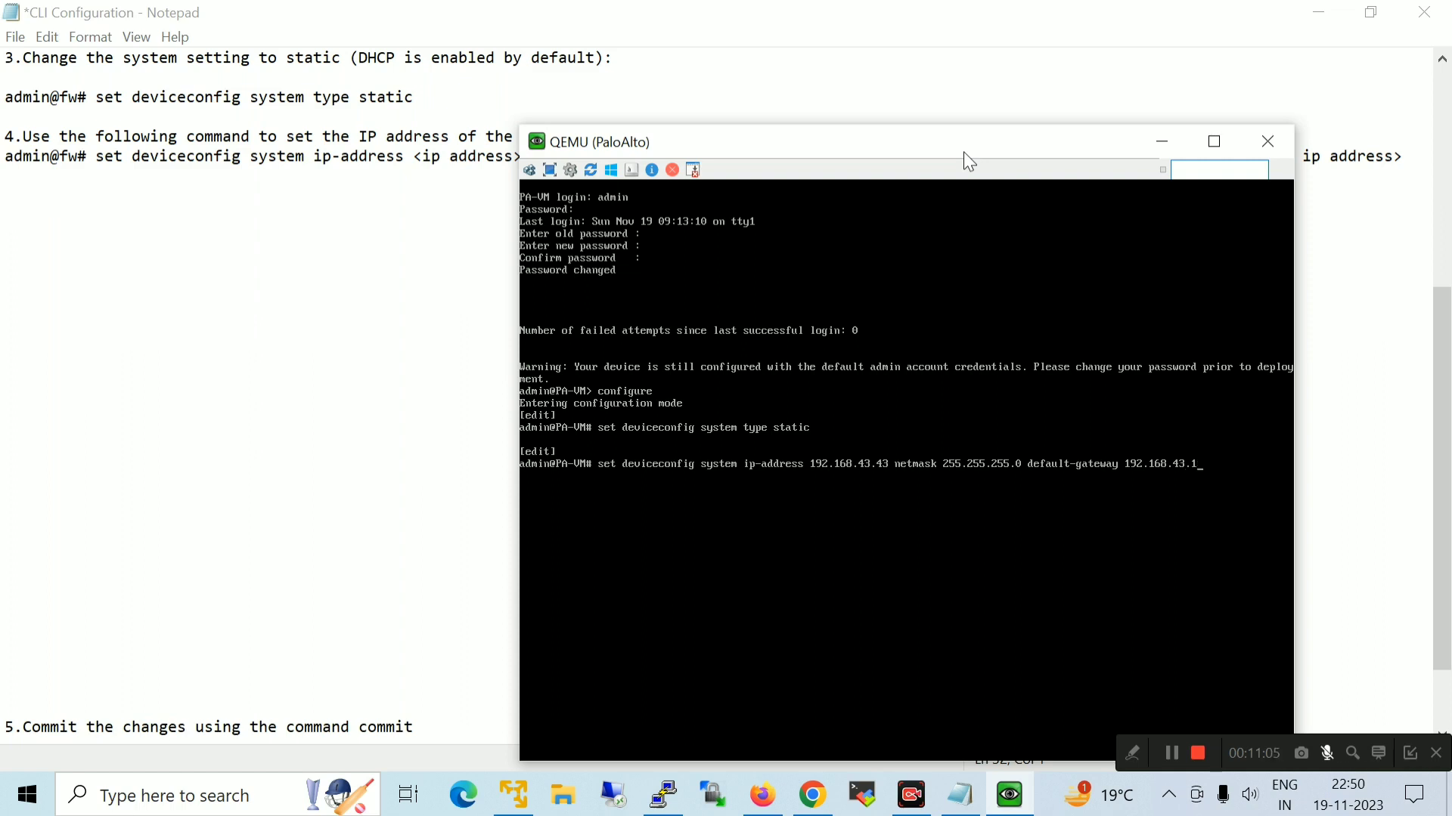
pyautogui.press('Return')
# Reposition the step 5 commit line in the notes beneath the ip-address command
pyautogui.click(1162, 141)
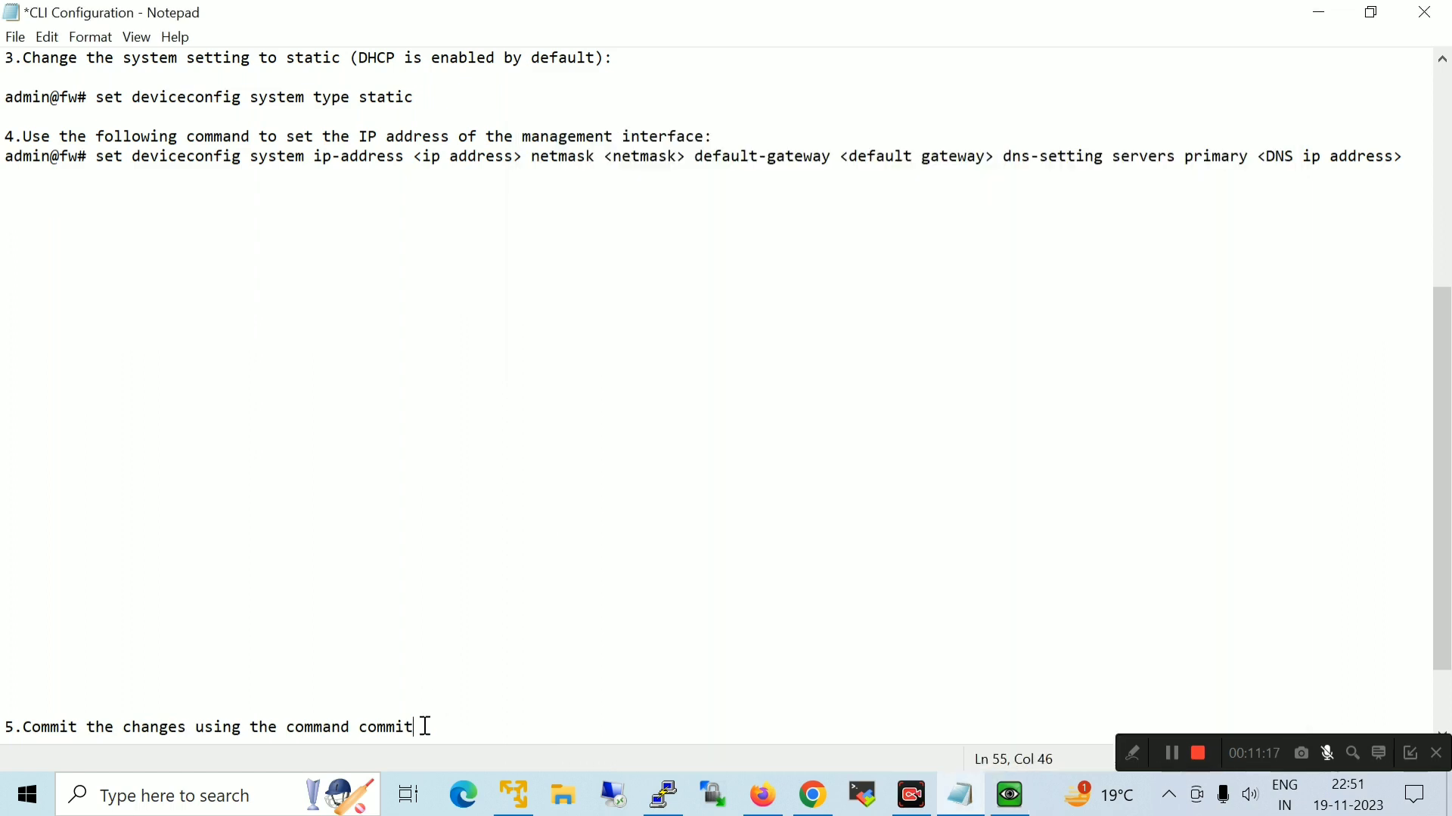
pyautogui.moveTo(421, 726); pyautogui.dragTo(150, 727)
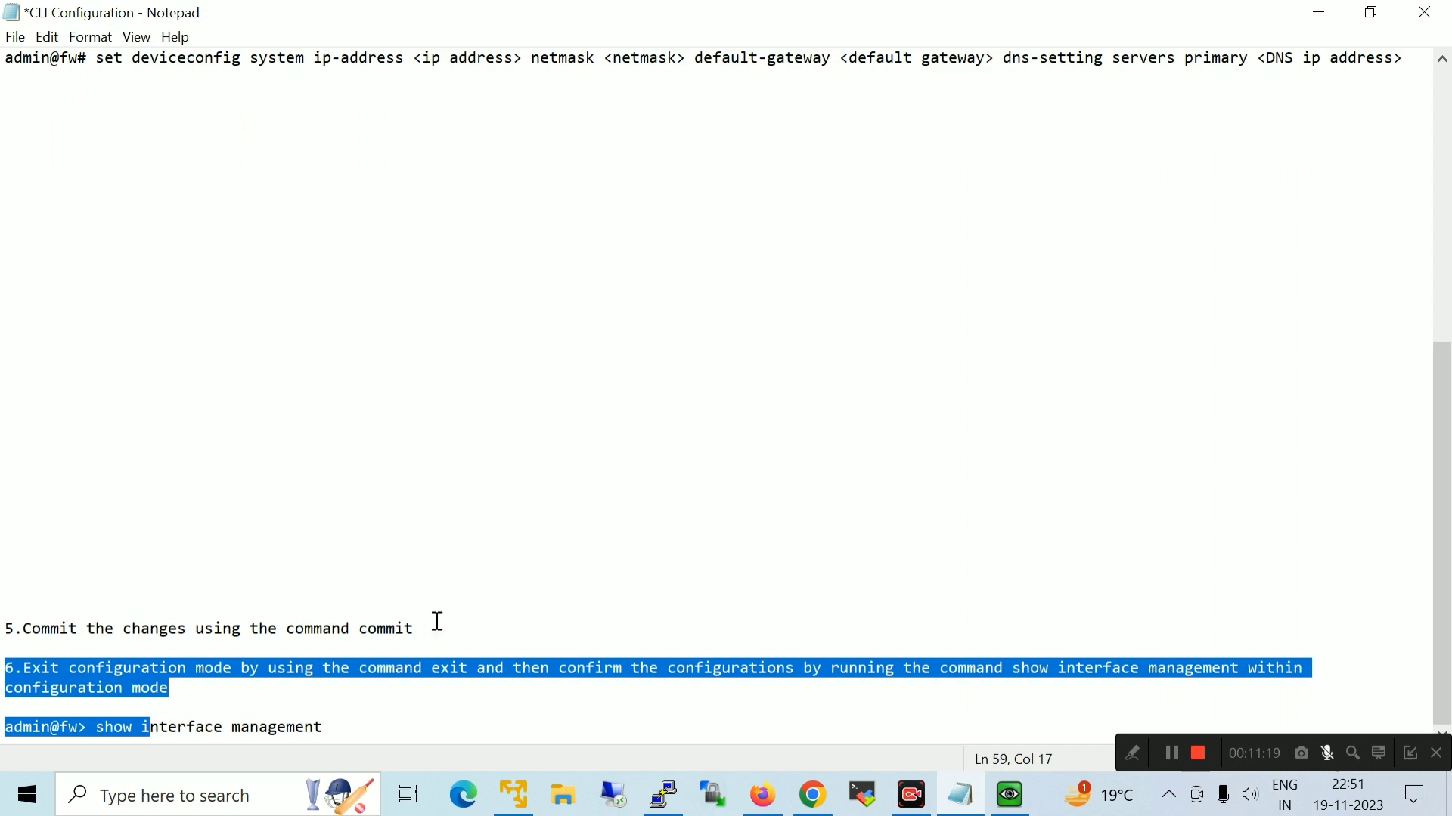
pyautogui.moveTo(438, 621); pyautogui.dragTo(7, 626)
pyautogui.hotkey('ctrl', 'c')
pyautogui.press('BackSpace')
pyautogui.press('Return')
pyautogui.press('Return')
pyautogui.press('Return')
pyautogui.press('Return')
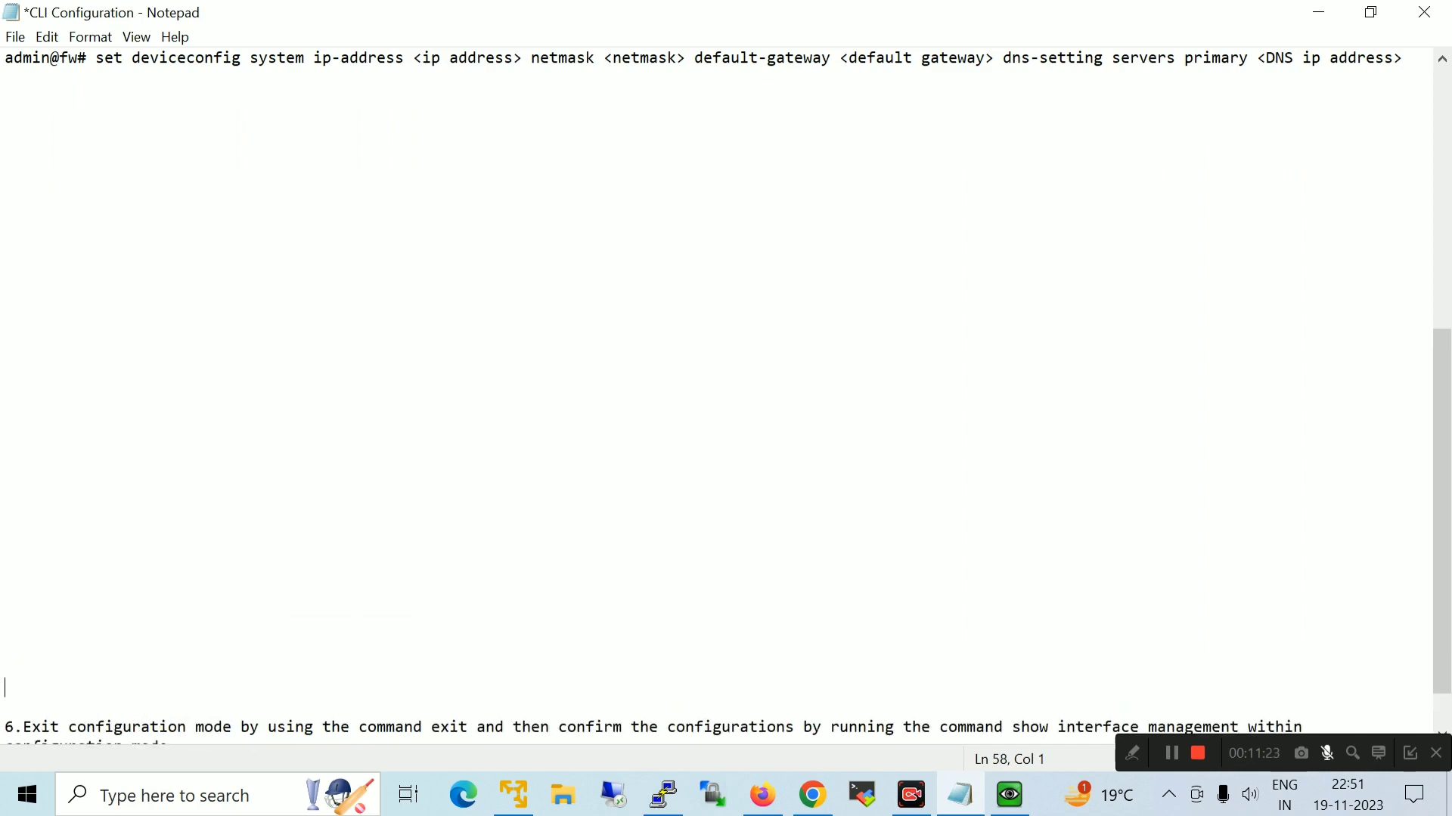
pyautogui.click(28, 99)
pyautogui.hotkey('ctrl', 'v')
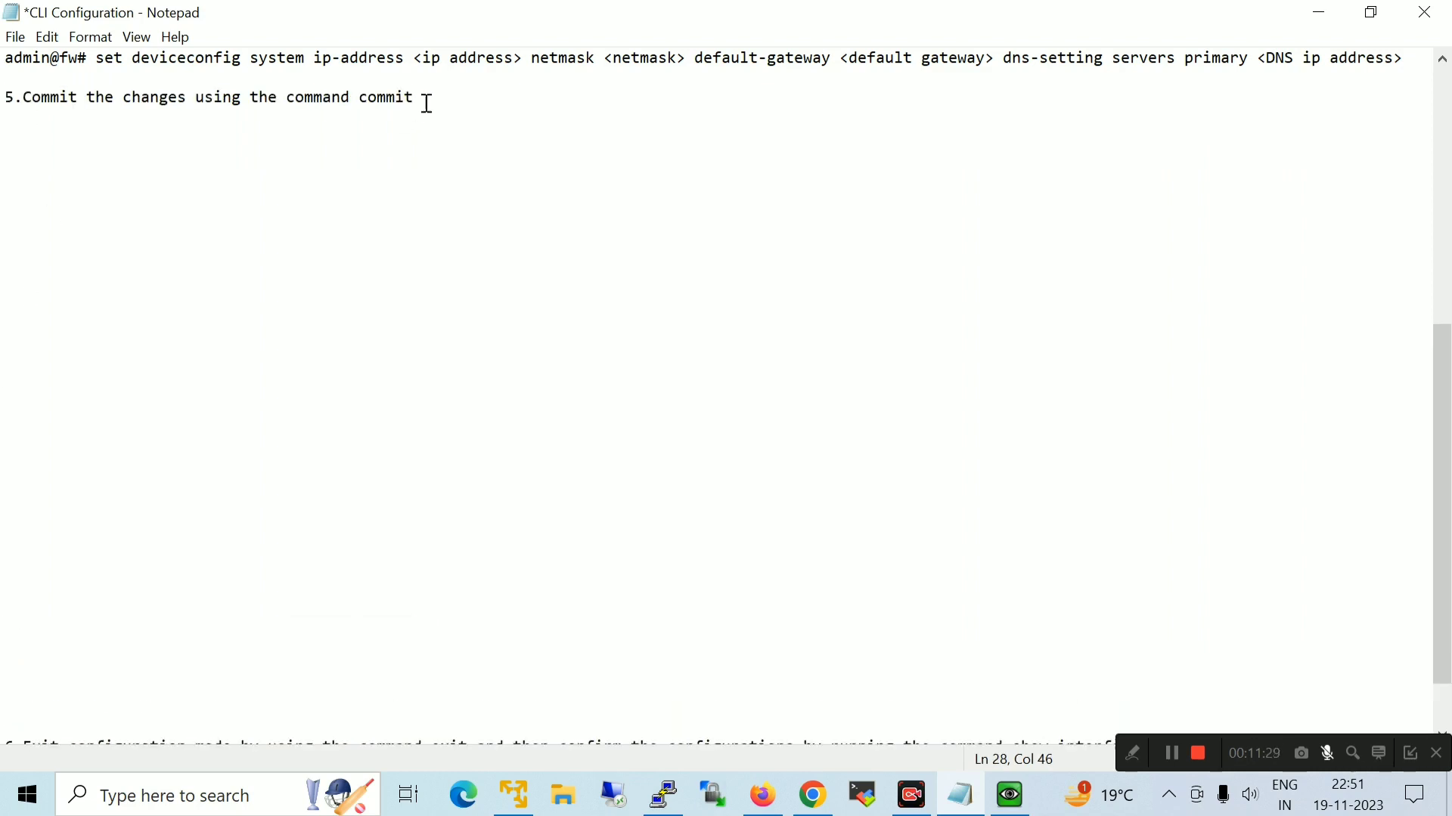
pyautogui.click(41, 112)
pyautogui.moveTo(23, 97); pyautogui.dragTo(423, 98)
pyautogui.click(831, 196)
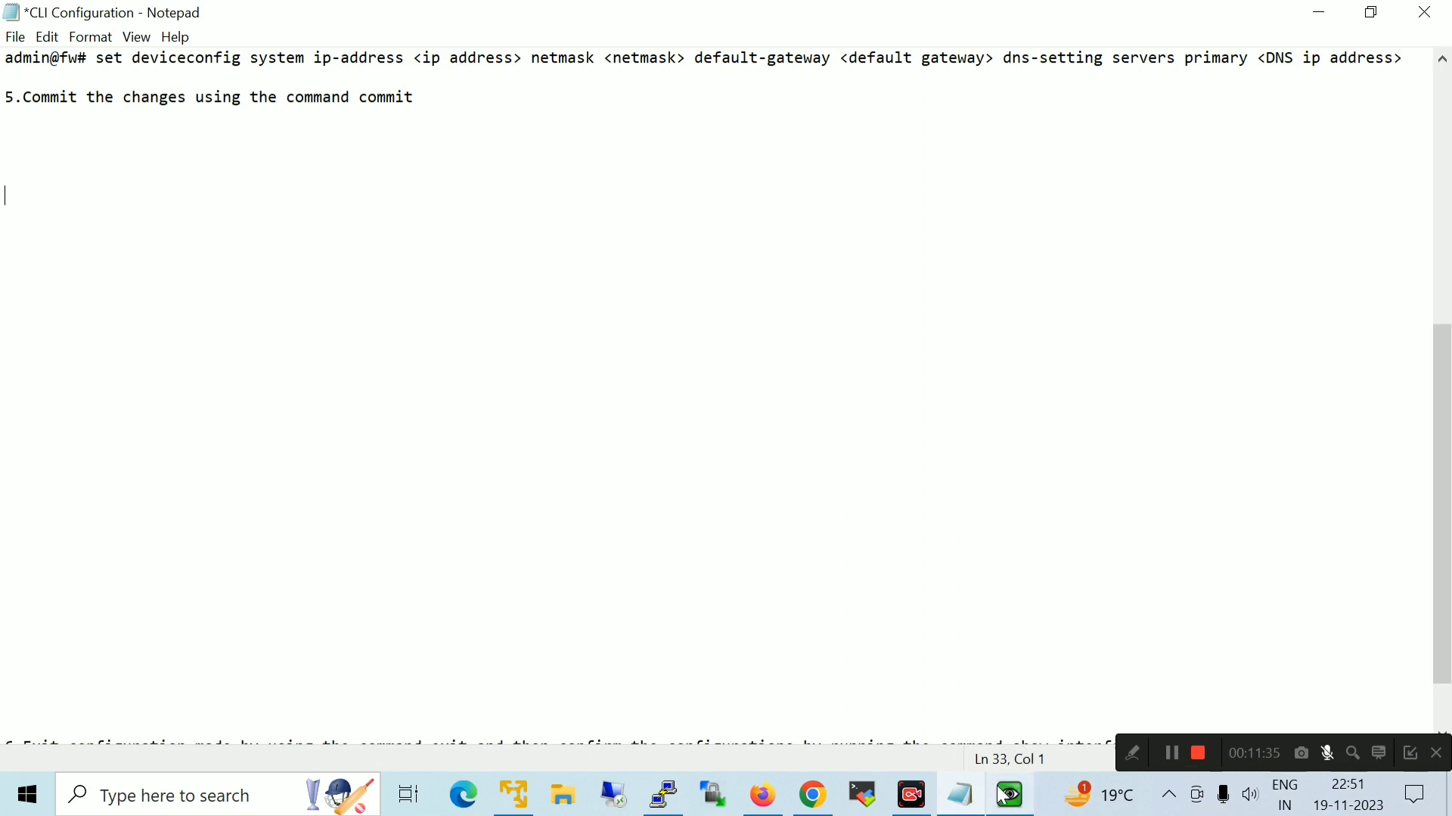
# Run commit on the firewall and wait for 'Configuration committed successfully'
pyautogui.click(1010, 794)
pyautogui.write('commit')
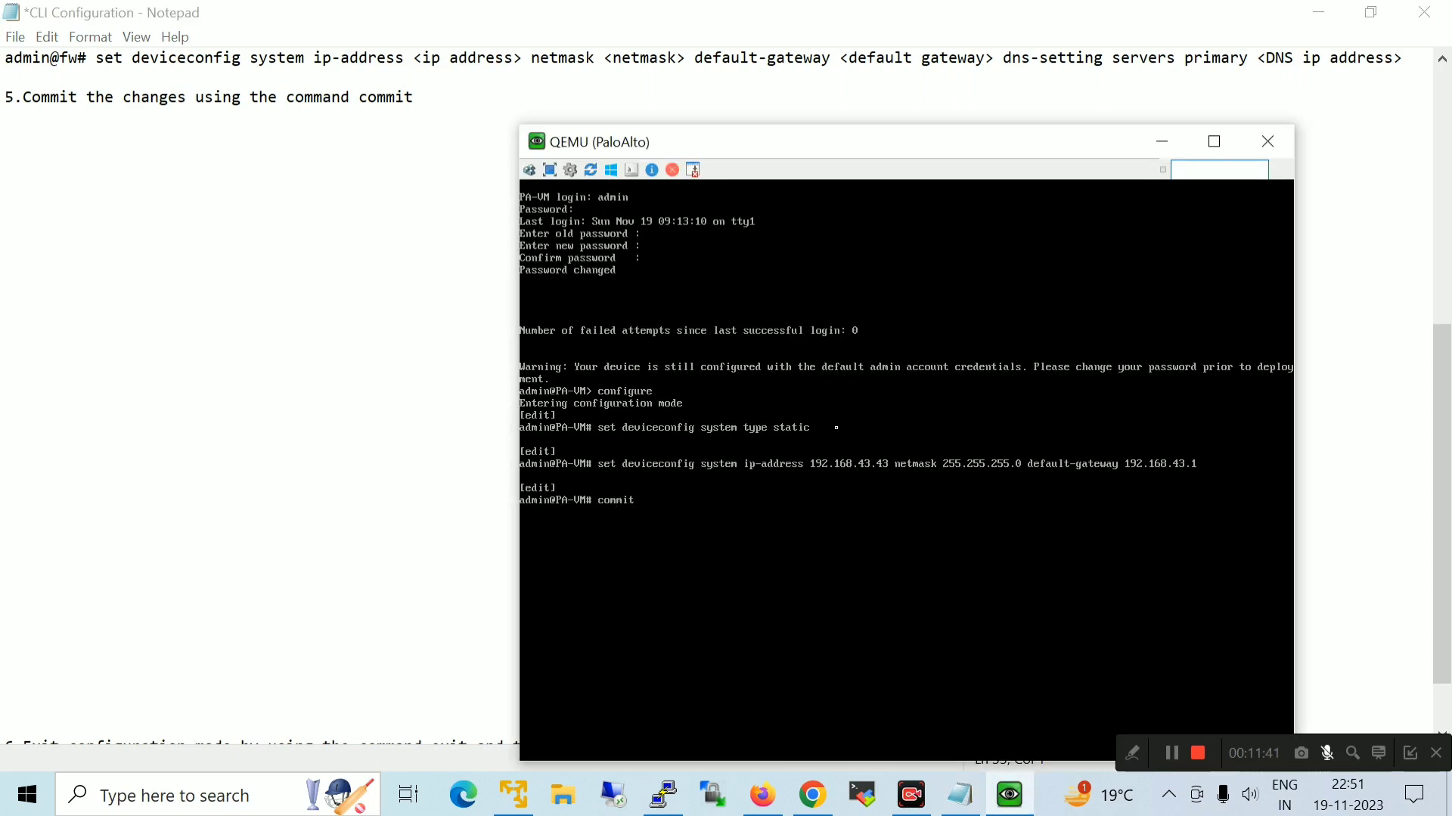
pyautogui.press('Return')
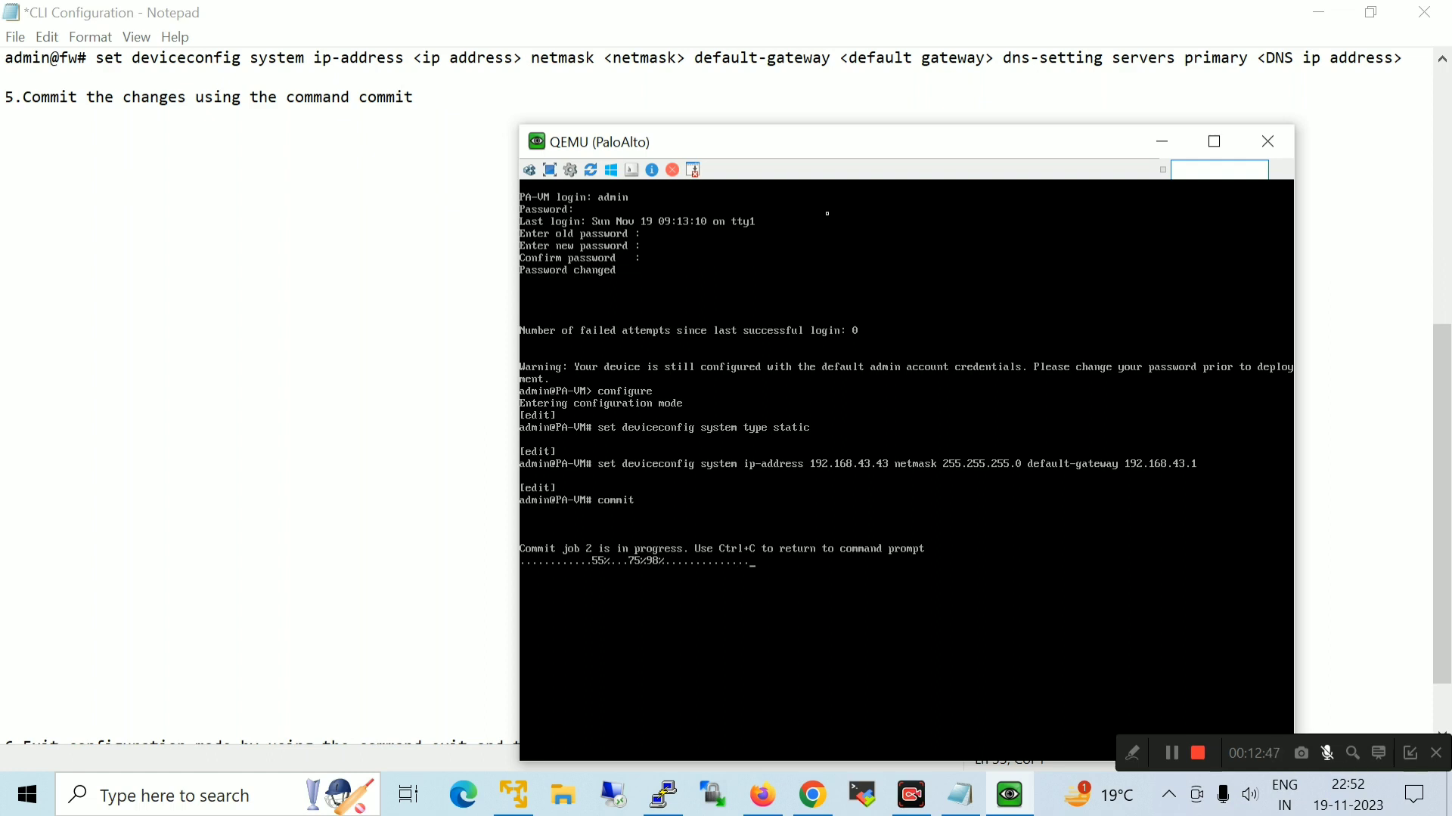
pyautogui.moveTo(818, 151); pyautogui.dragTo(768, 110)
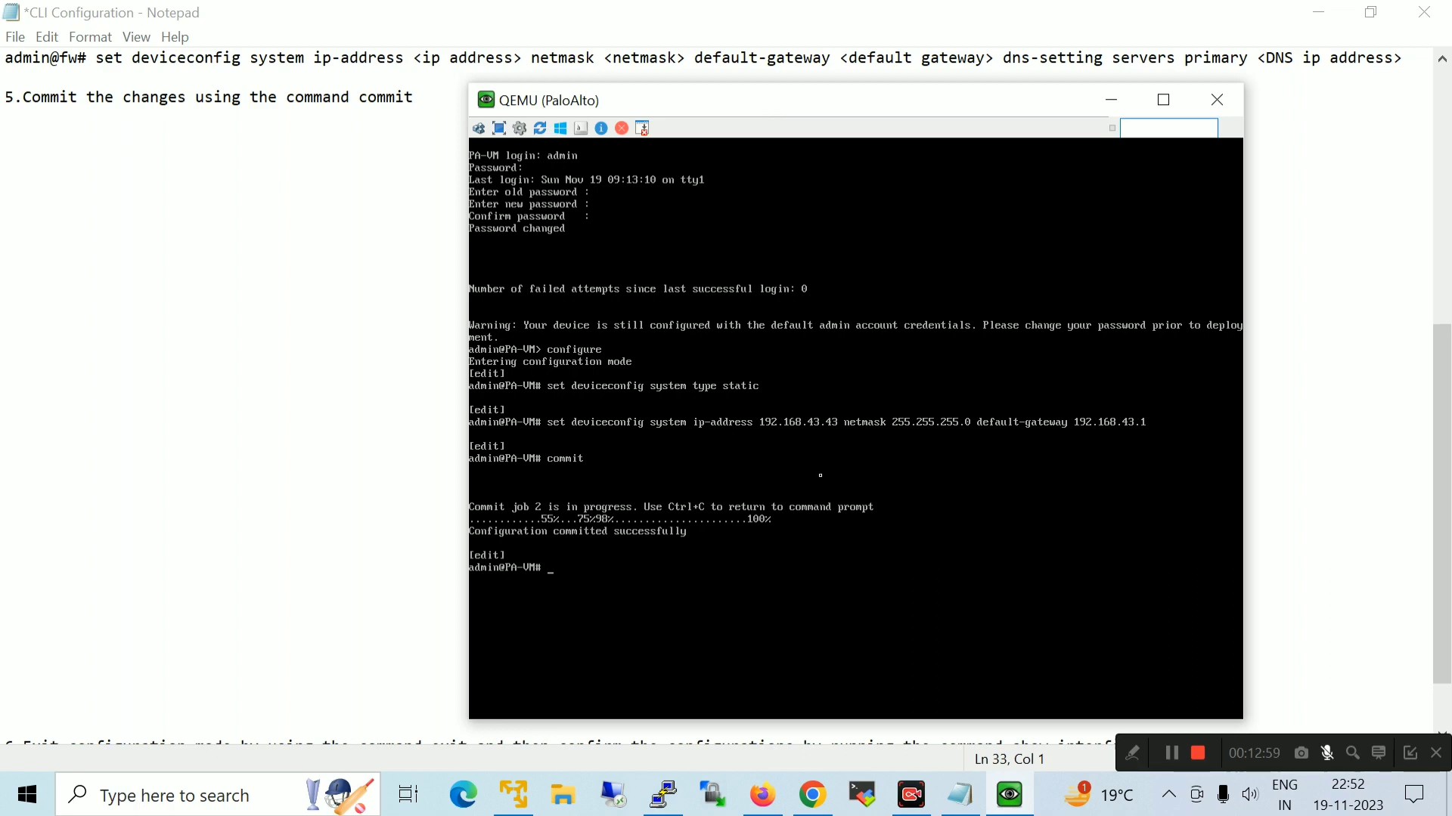
# Move step 6 and its example command below the commit step in the notes
pyautogui.click(1111, 101)
pyautogui.click(7, 738)
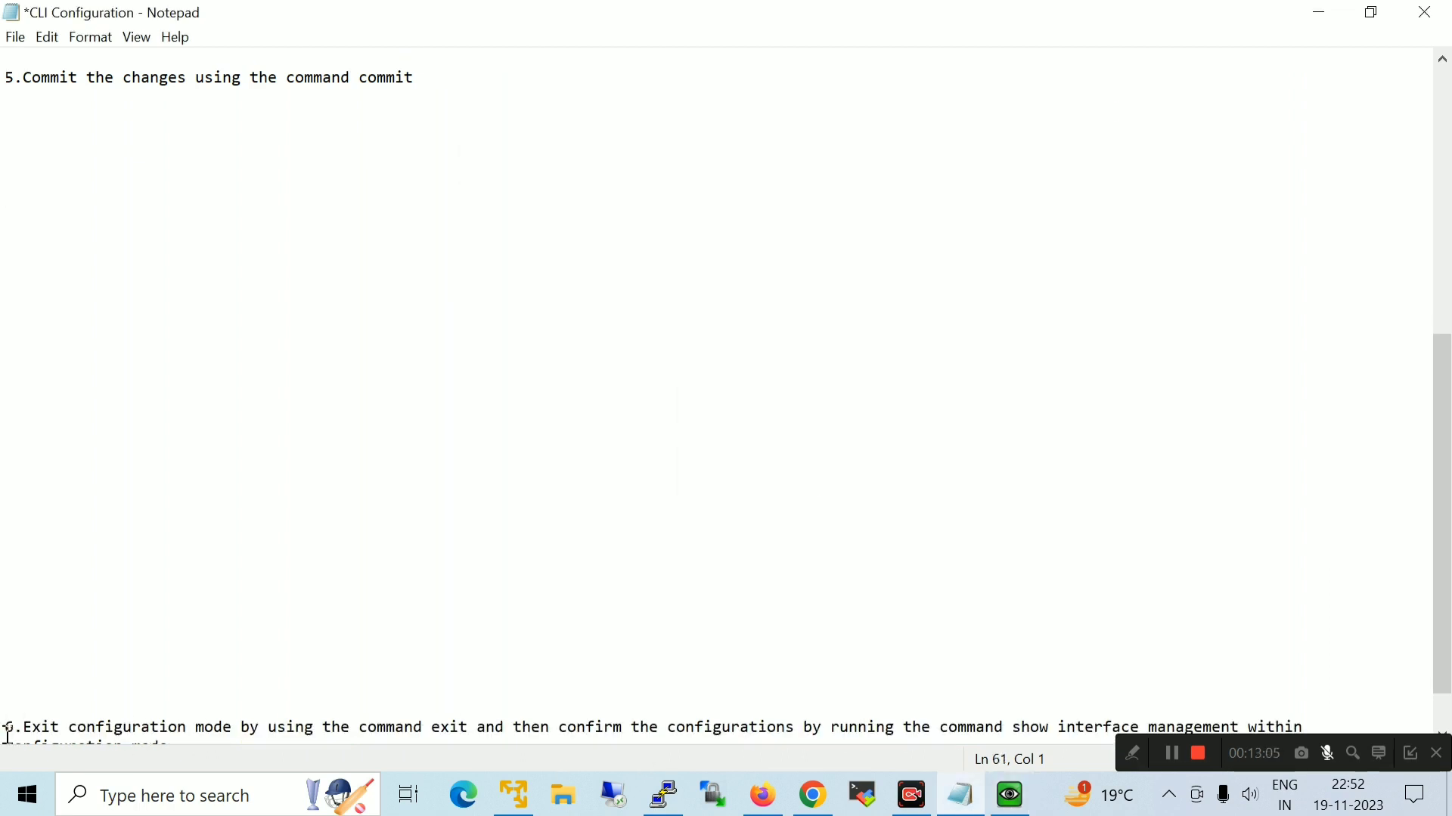
pyautogui.press('Down')
pyautogui.press('Down')
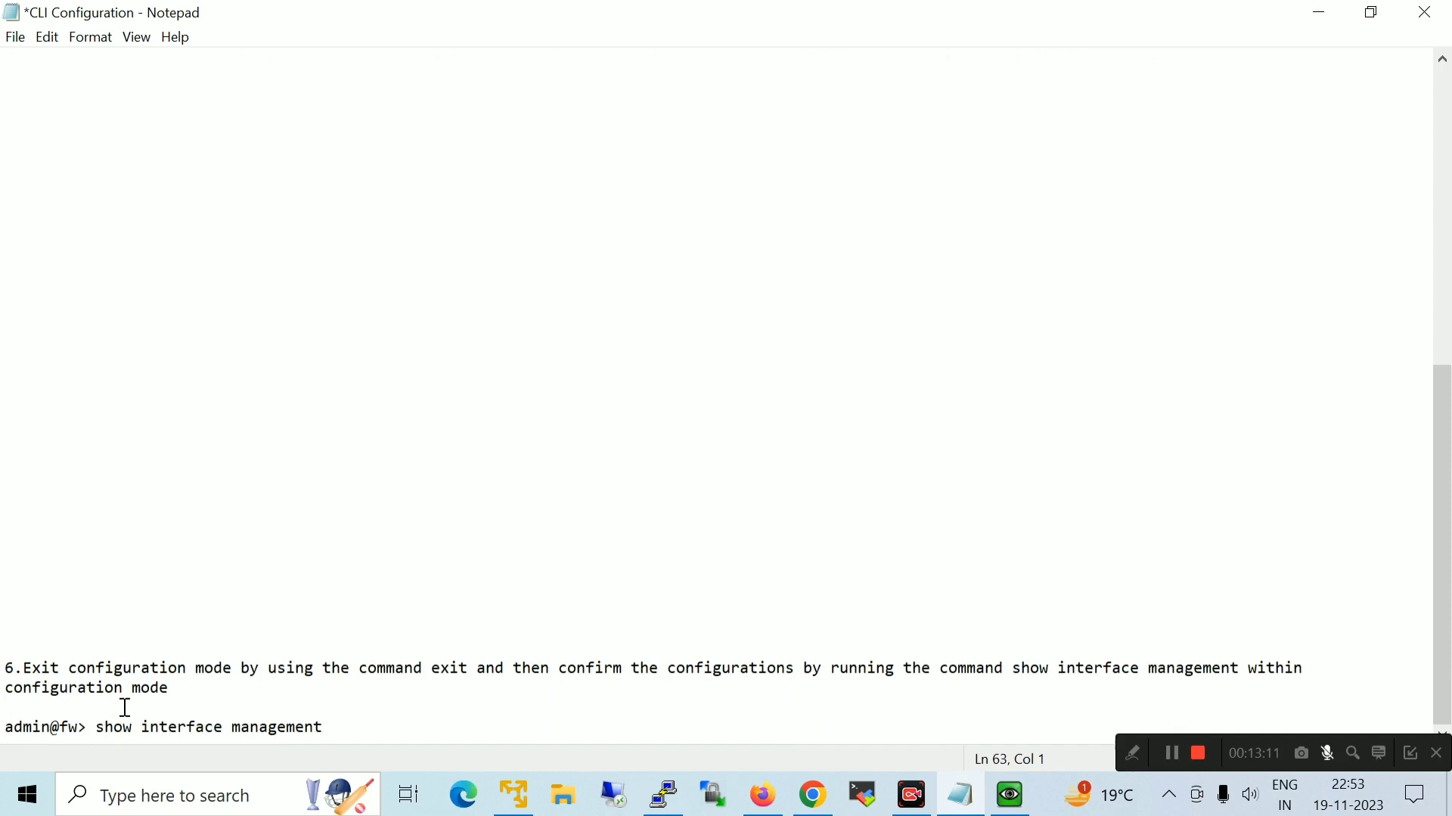
pyautogui.moveTo(375, 725); pyautogui.dragTo(3, 668)
pyautogui.hotkey('ctrl', 'x')
pyautogui.click(13, 133)
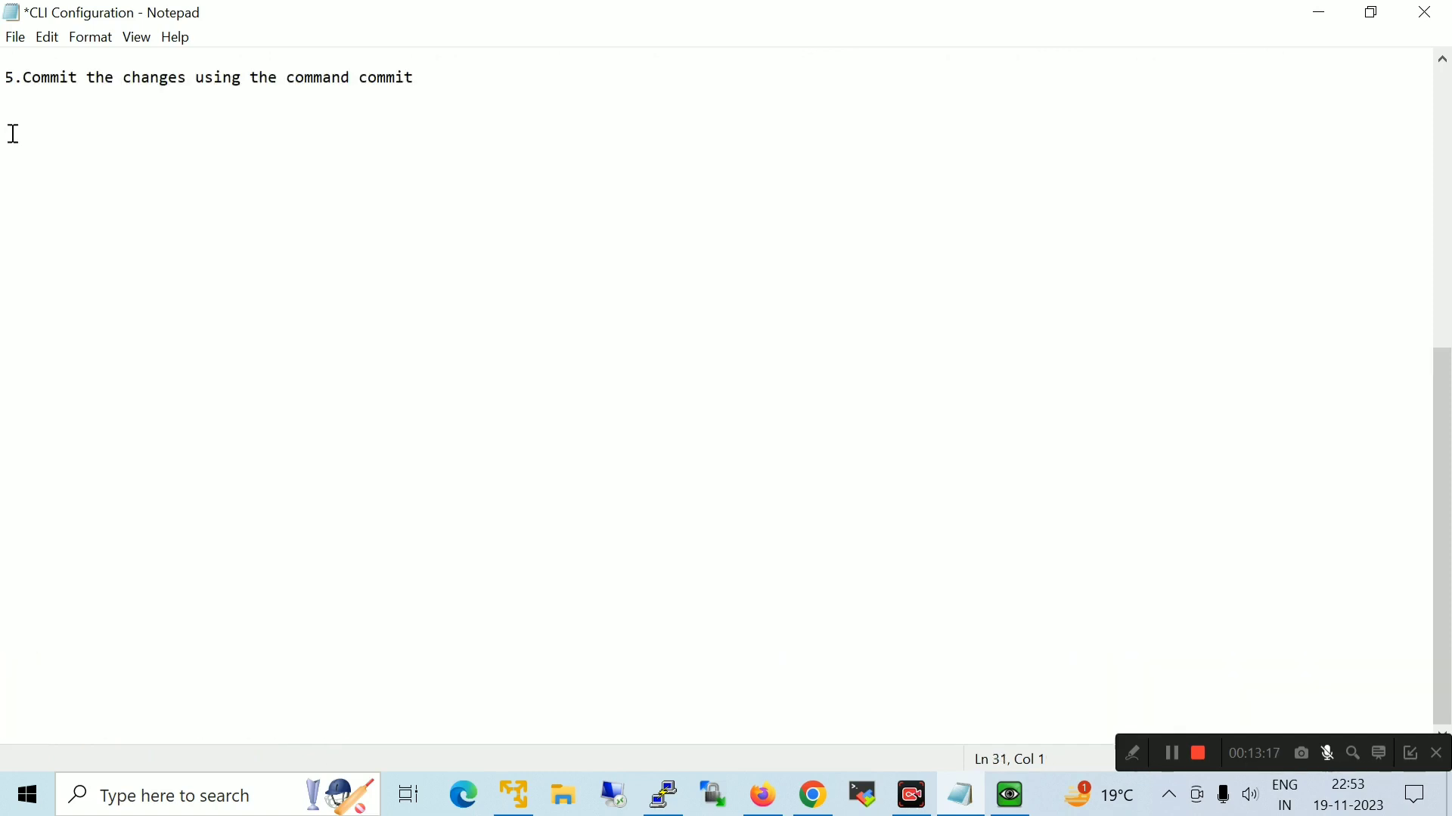
pyautogui.hotkey('ctrl', 'v')
pyautogui.click(47, 115)
pyautogui.moveTo(24, 117); pyautogui.dragTo(1091, 136)
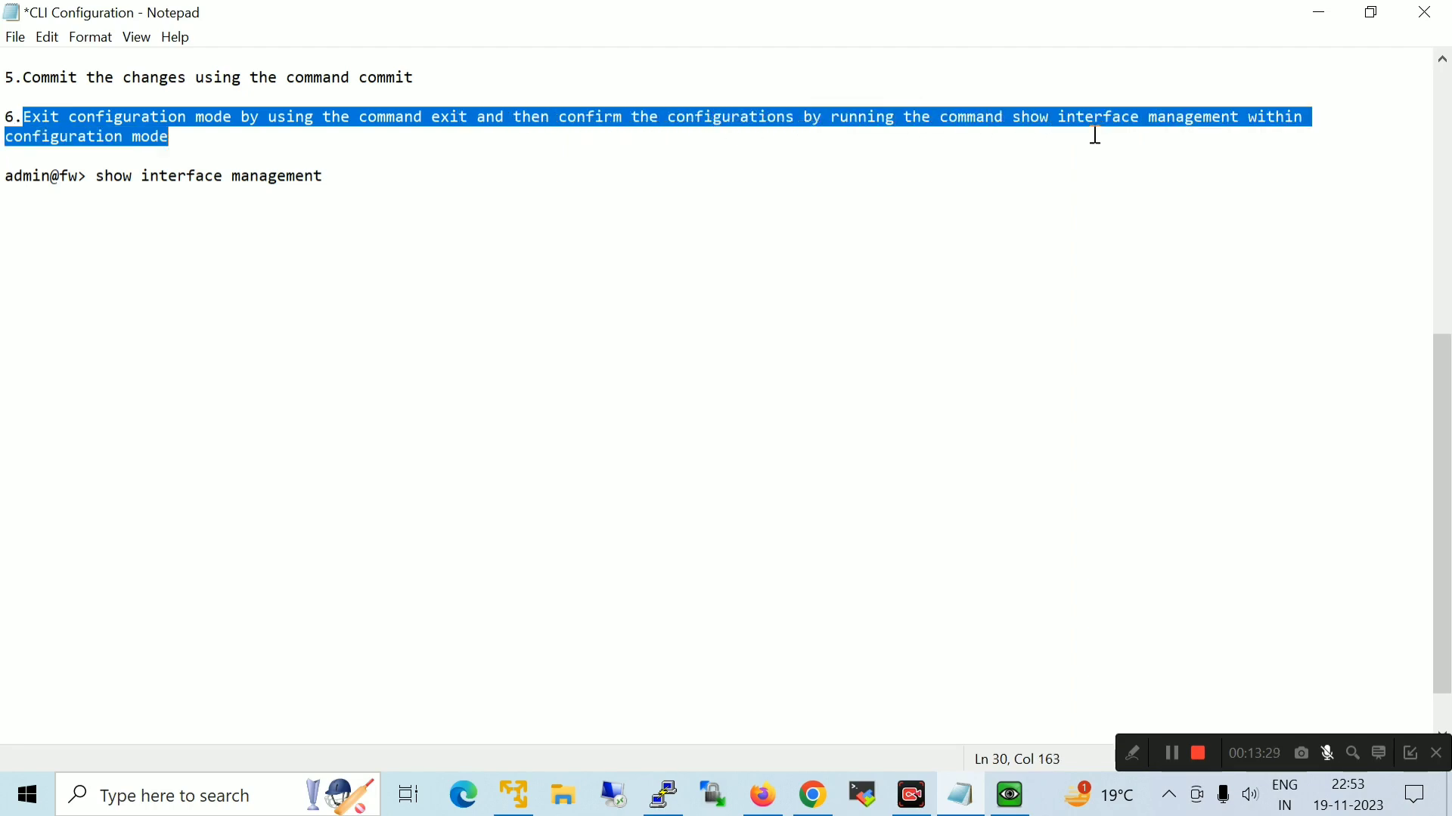
pyautogui.click(404, 254)
# Exit configuration mode and run show interface management to confirm 192.168.43.43
pyautogui.click(1009, 795)
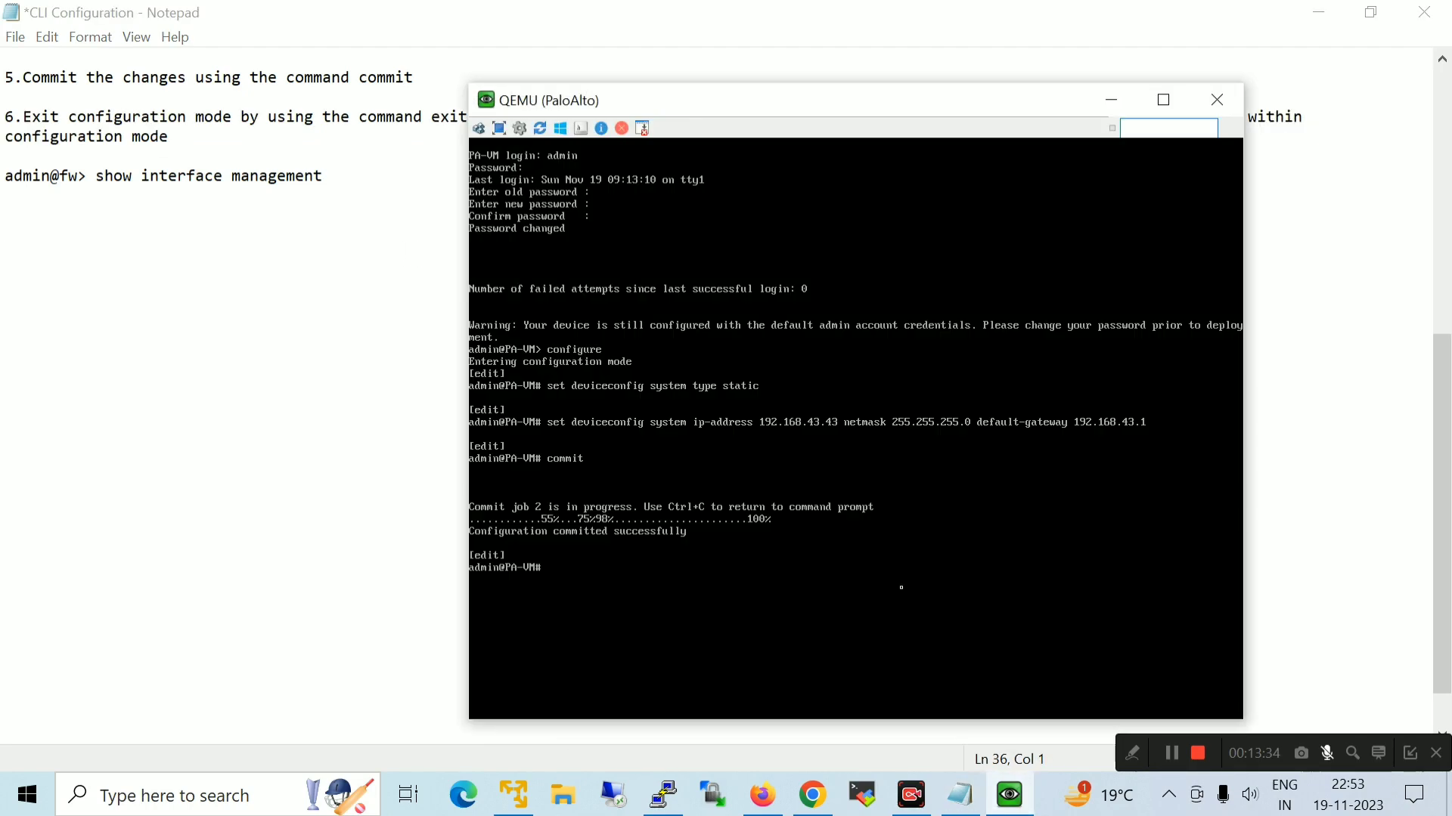
pyautogui.write('exit')
pyautogui.press('Return')
pyautogui.write('show interface m')
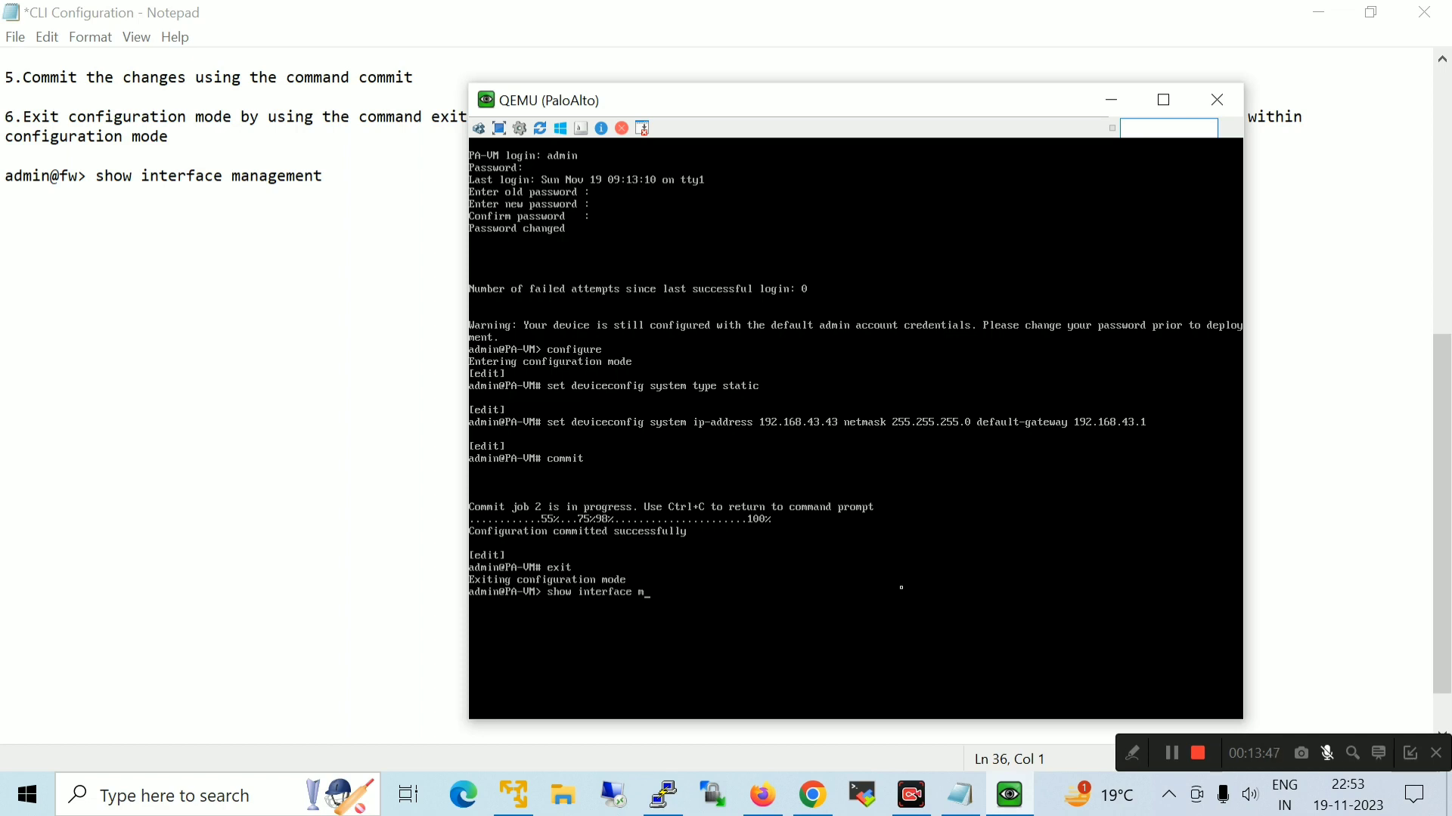
pyautogui.write('anagement')
pyautogui.press('Return')
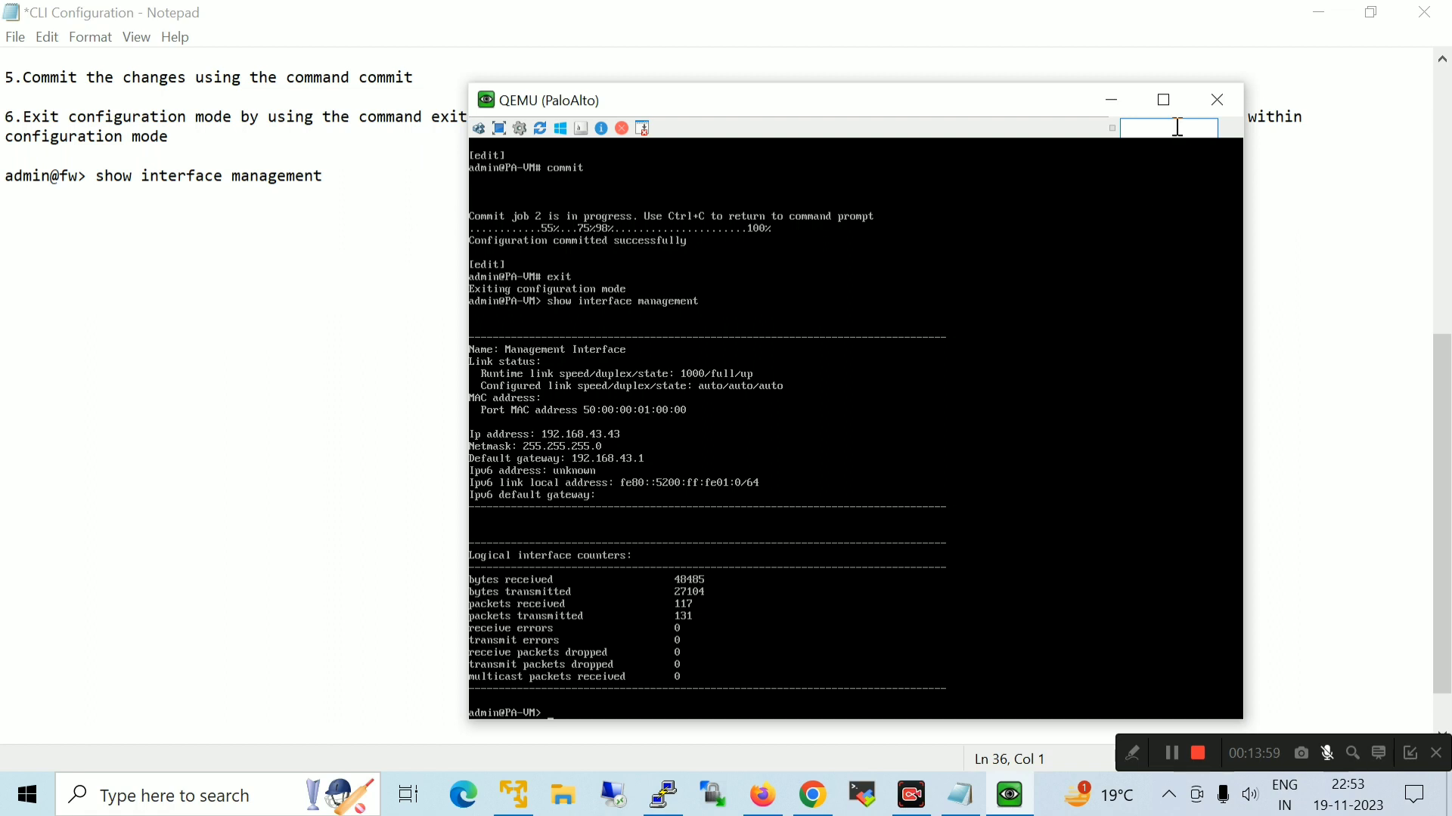
pyautogui.click(1110, 100)
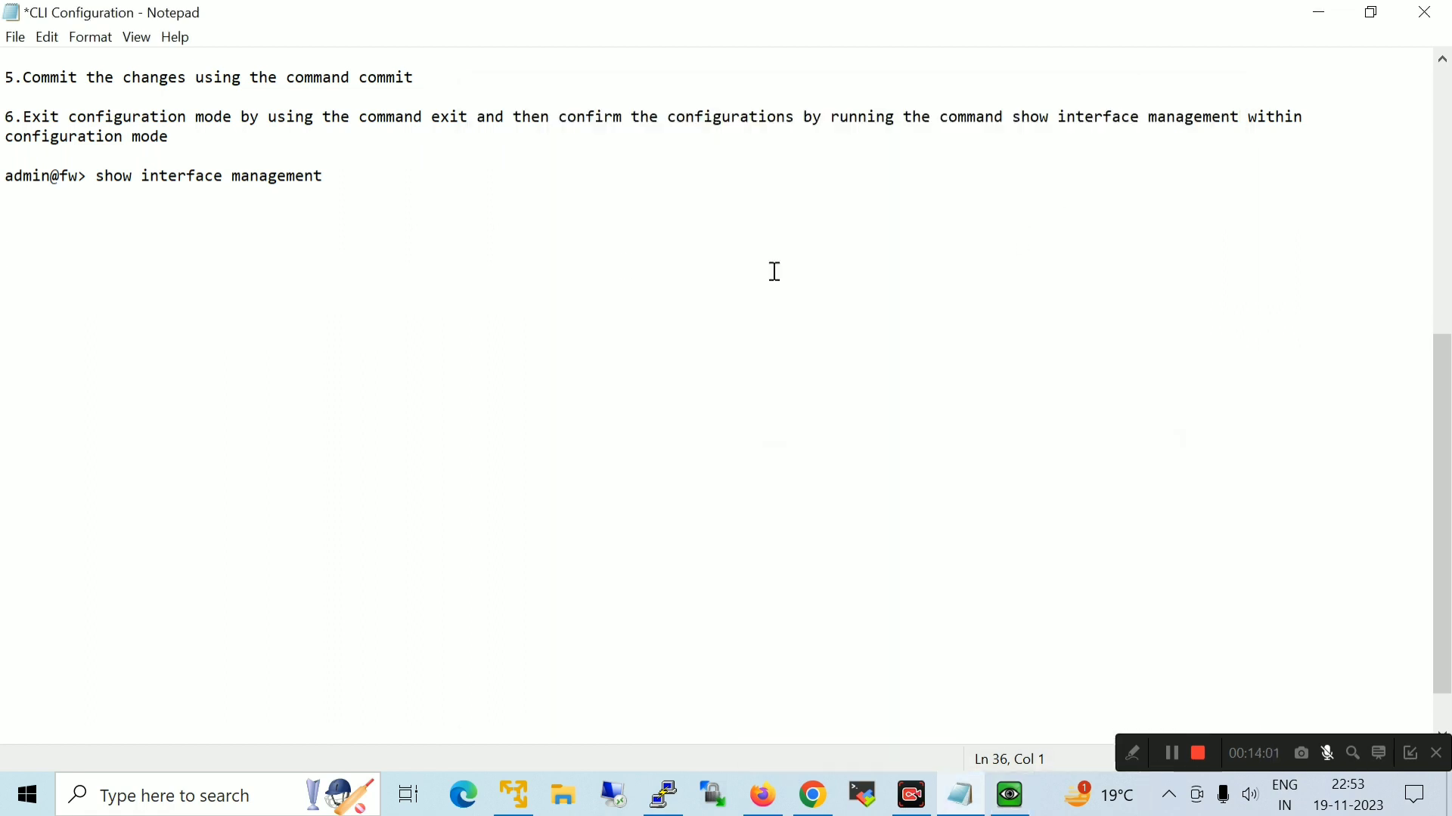
# Add step 7 to the notes: '7. now you can access your firewall throgh GUI'
pyautogui.press('Return')
pyautogui.press('Return')
pyautogui.press('Return')
pyautogui.click(44, 255)
pyautogui.write('7. now you can acce')
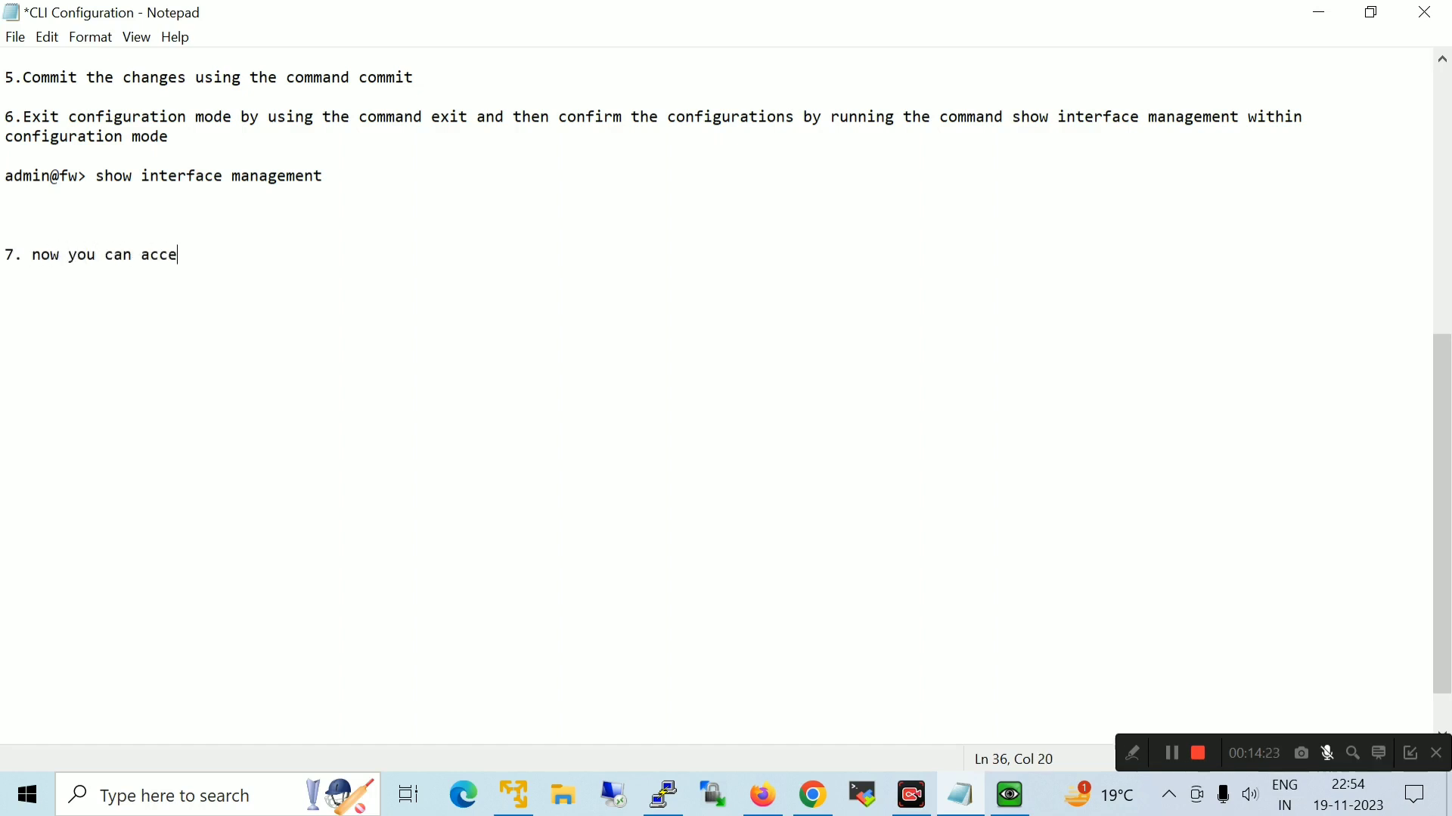
pyautogui.write('ss your firew')
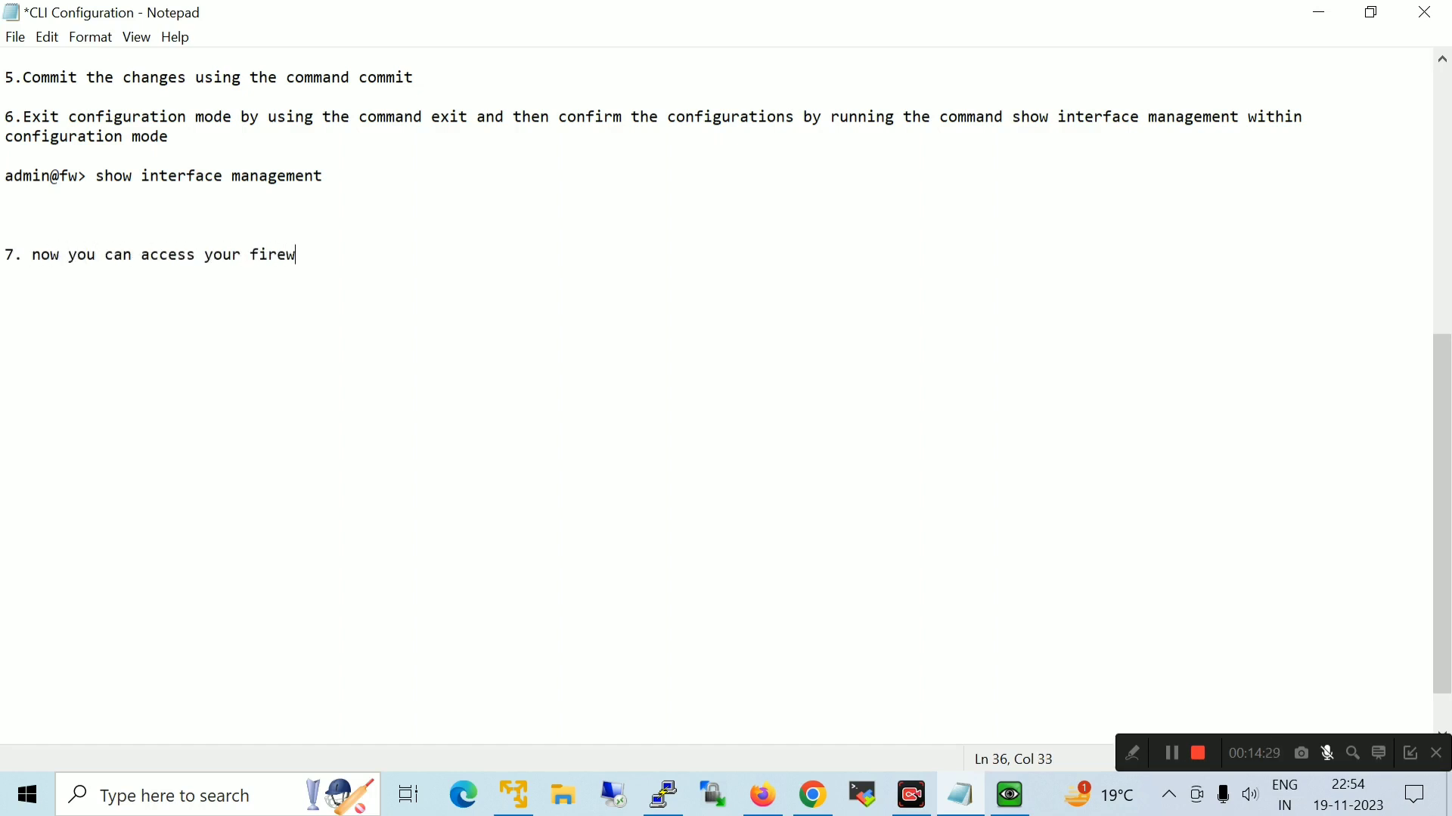
pyautogui.write('all throgh GUI.')
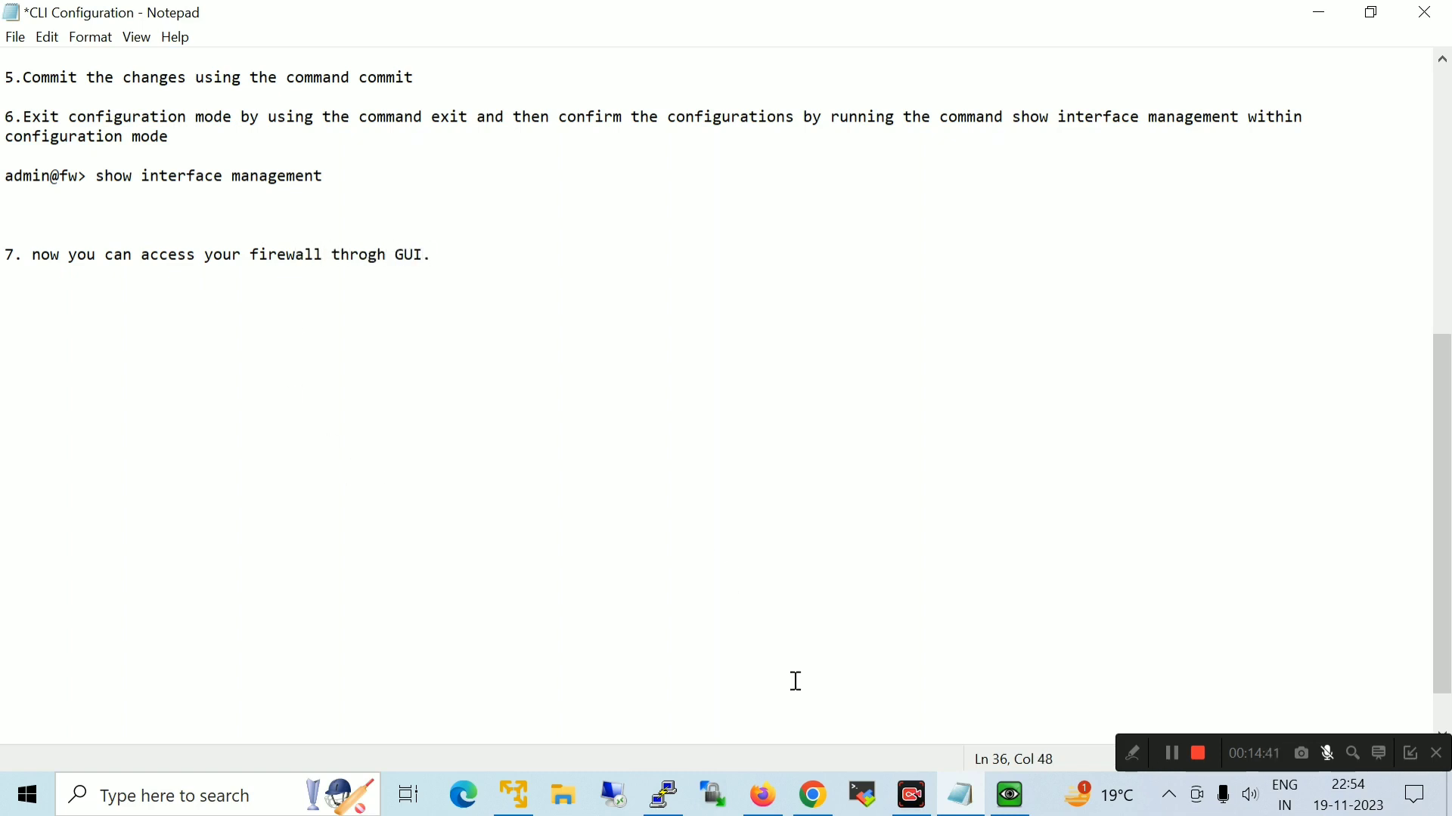
pyautogui.click(762, 795)
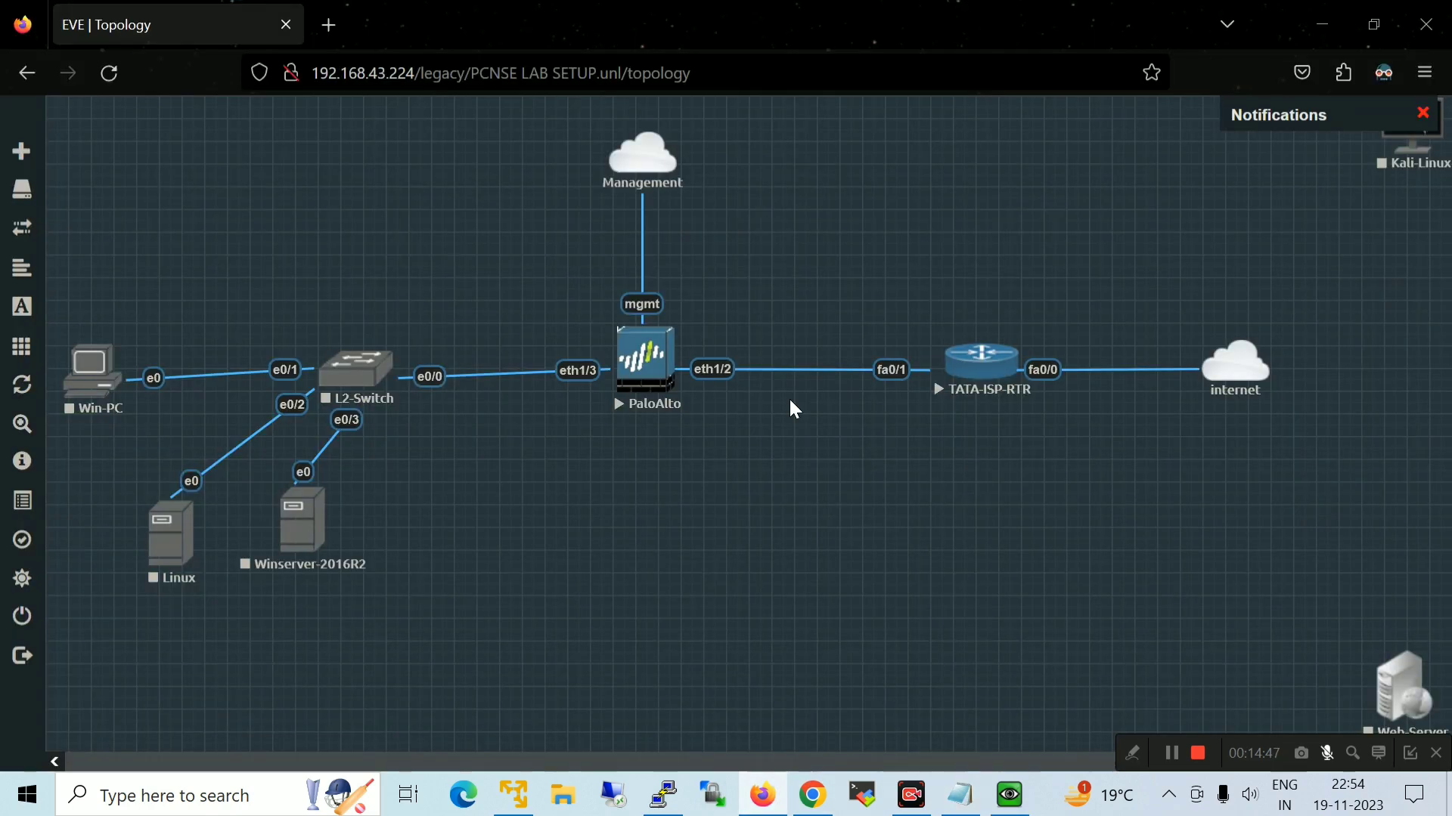
pyautogui.click(326, 27)
pyautogui.write('https')
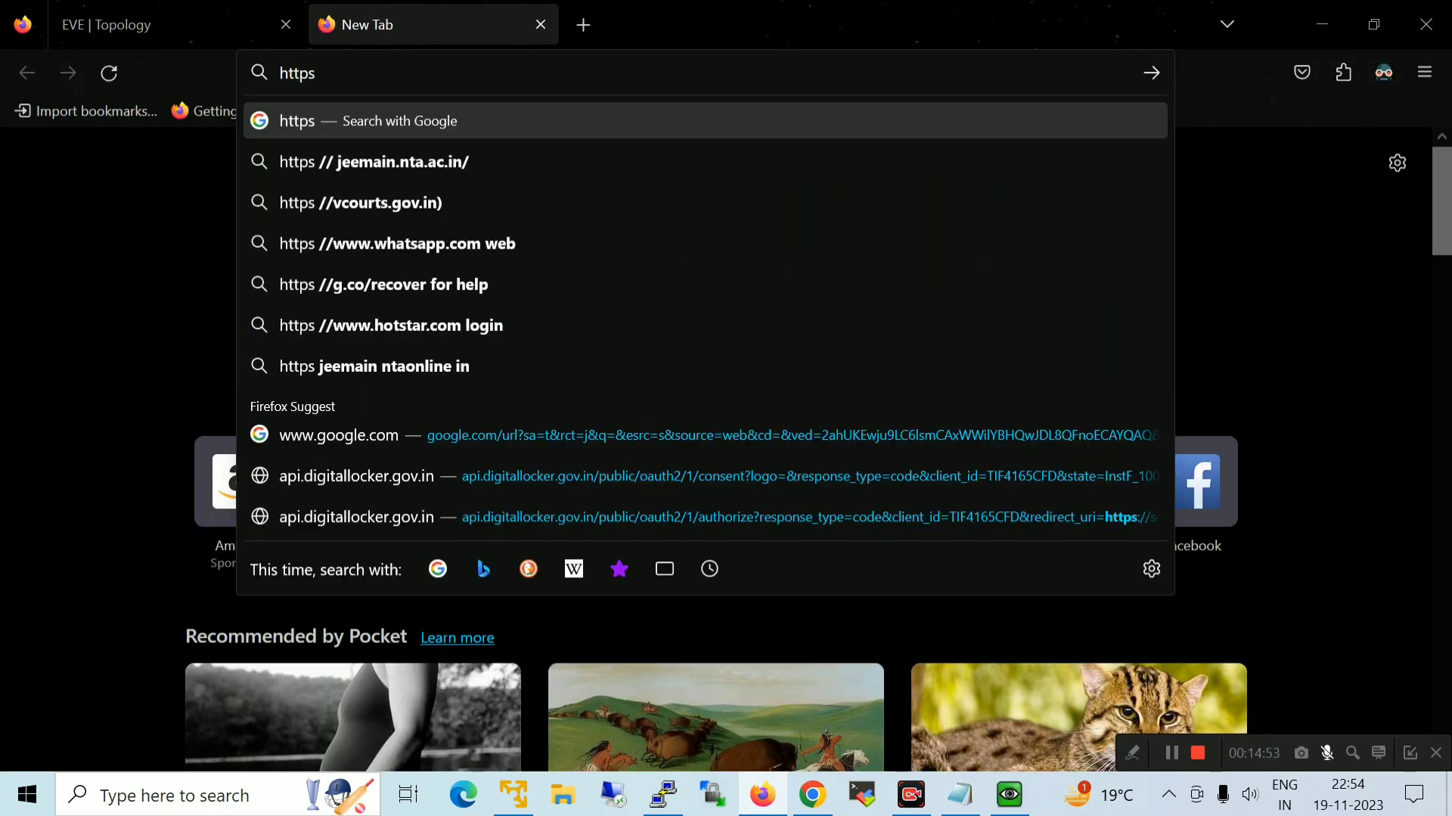
pyautogui.write('://192.168.43.43')
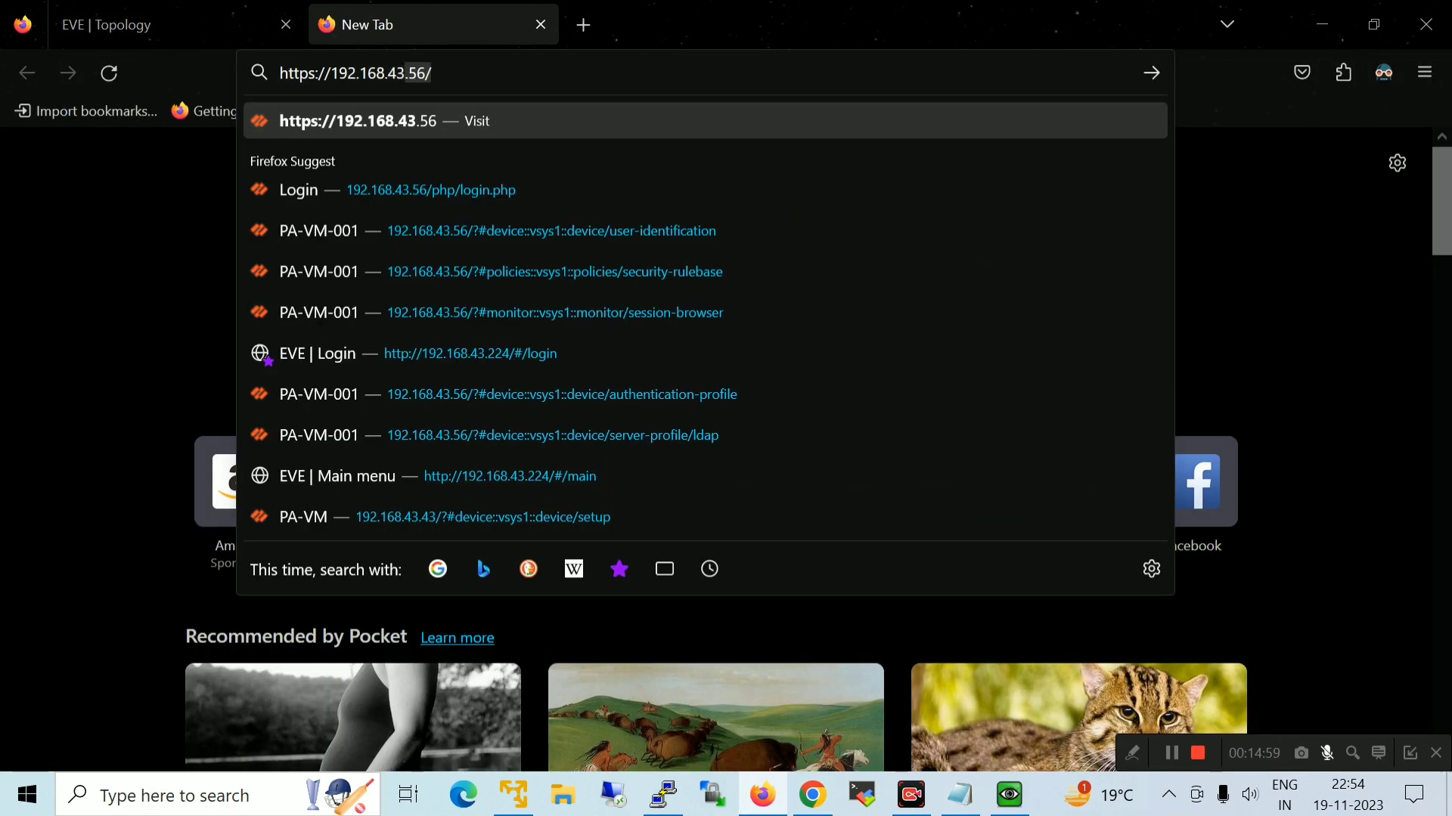
pyautogui.press('Return')
pyautogui.click(1111, 542)
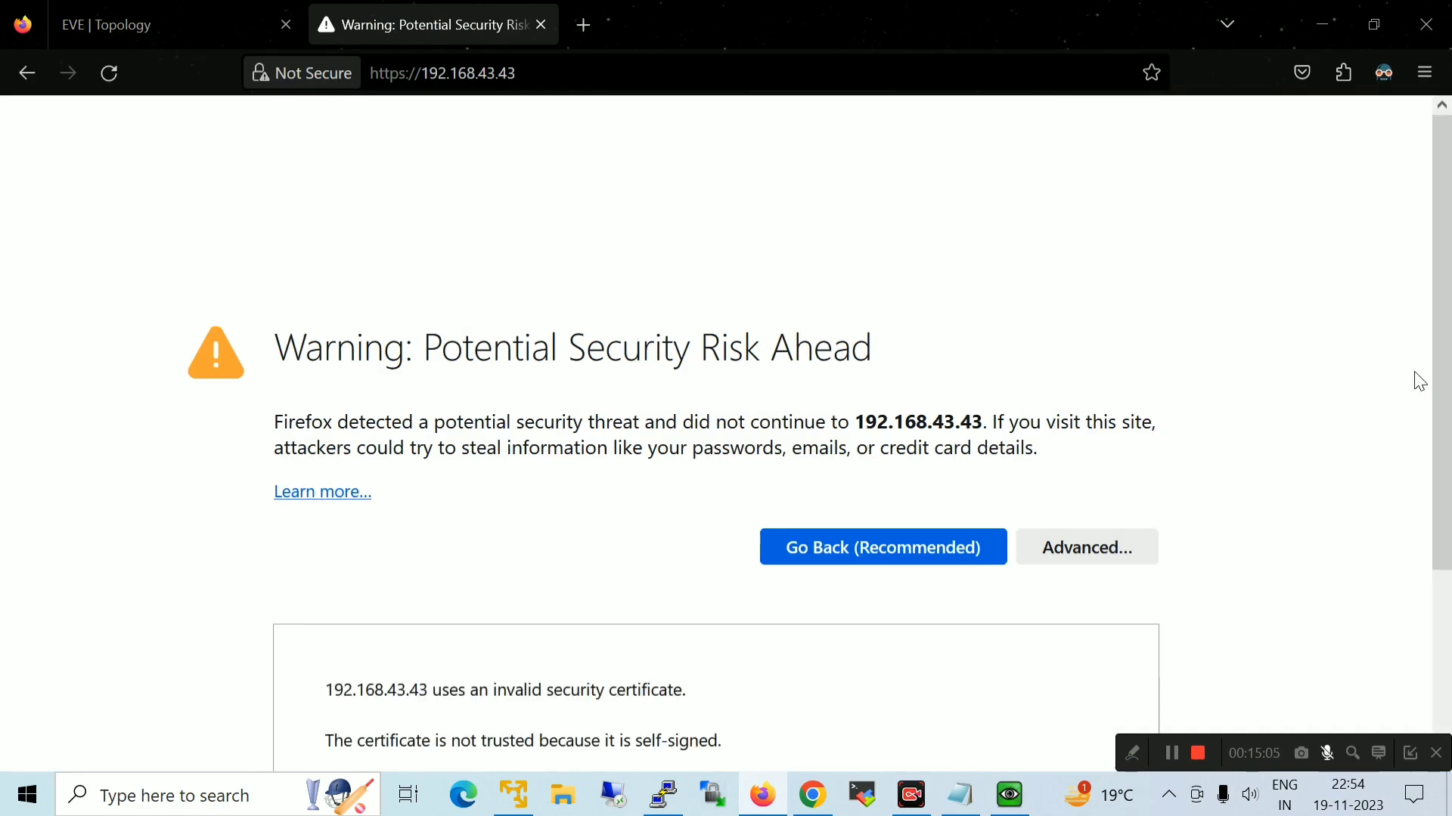
pyautogui.scroll(-3, 1416, 379)
pyautogui.click(990, 691)
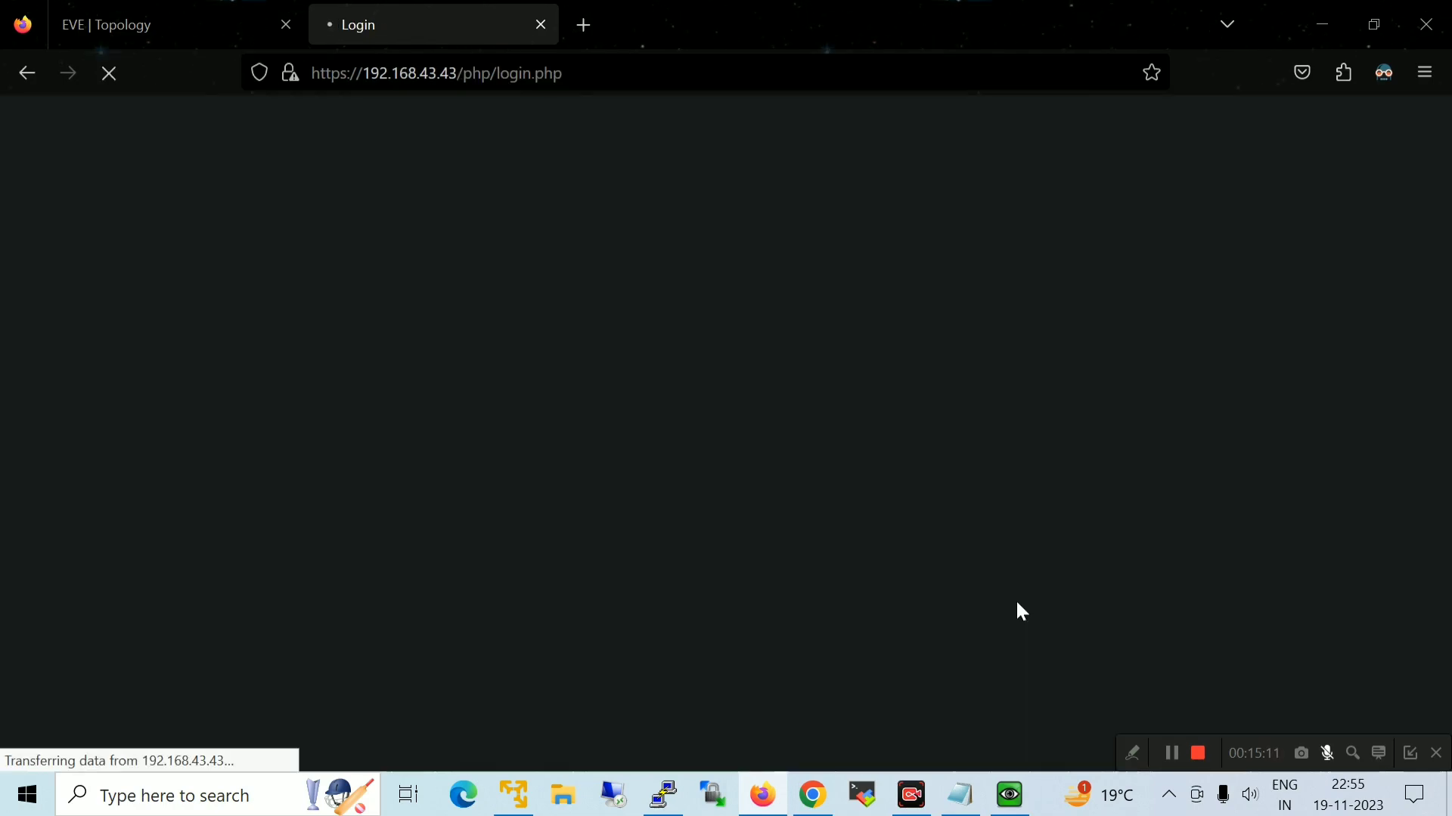
# Log in as admin with the account password, then close the Welcome dialog and postpone Telemetry
pyautogui.write('admin')
pyautogui.press('Tab')
pyautogui.write('admin1')
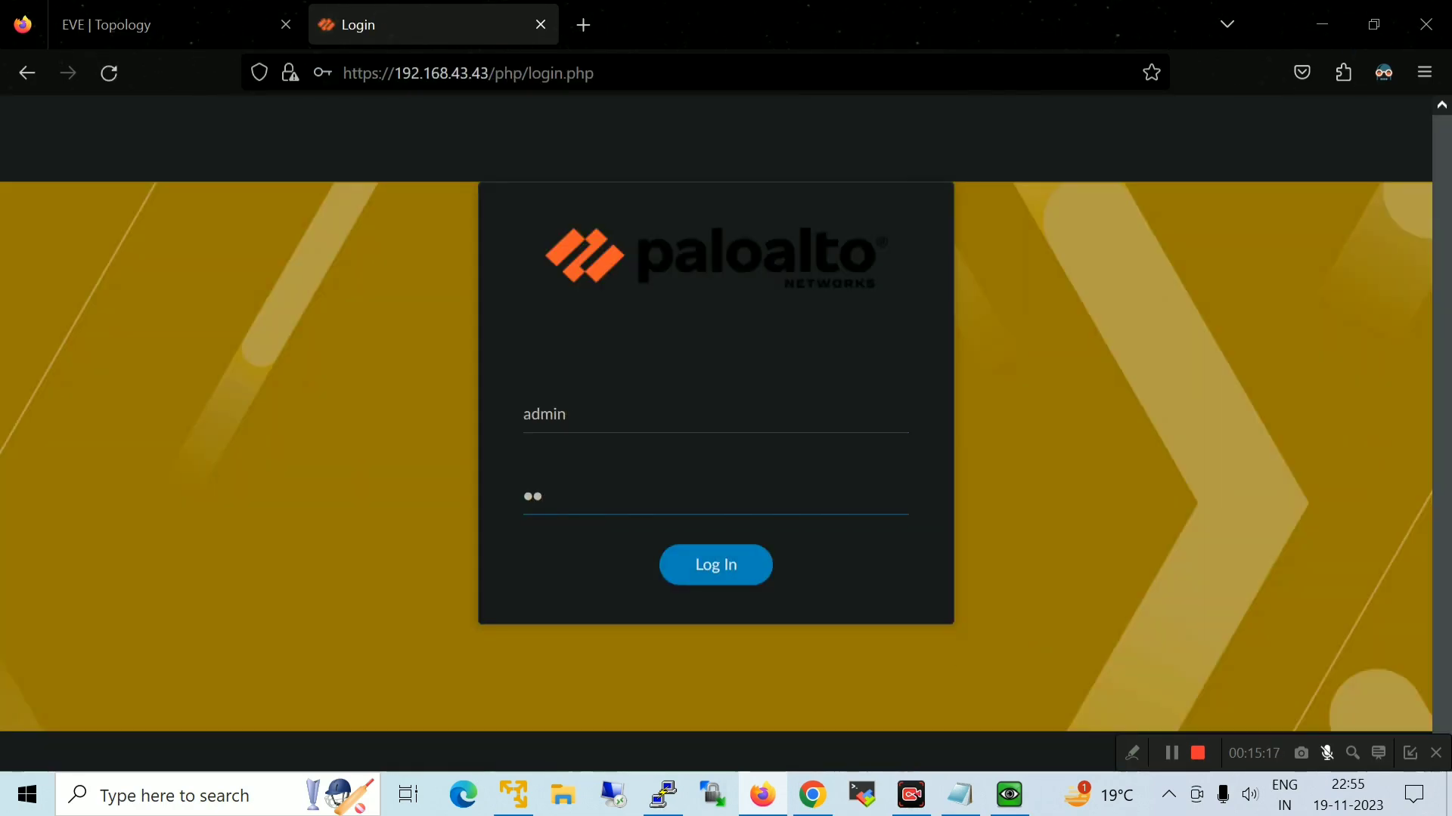
pyautogui.write('234')
pyautogui.press('Return')
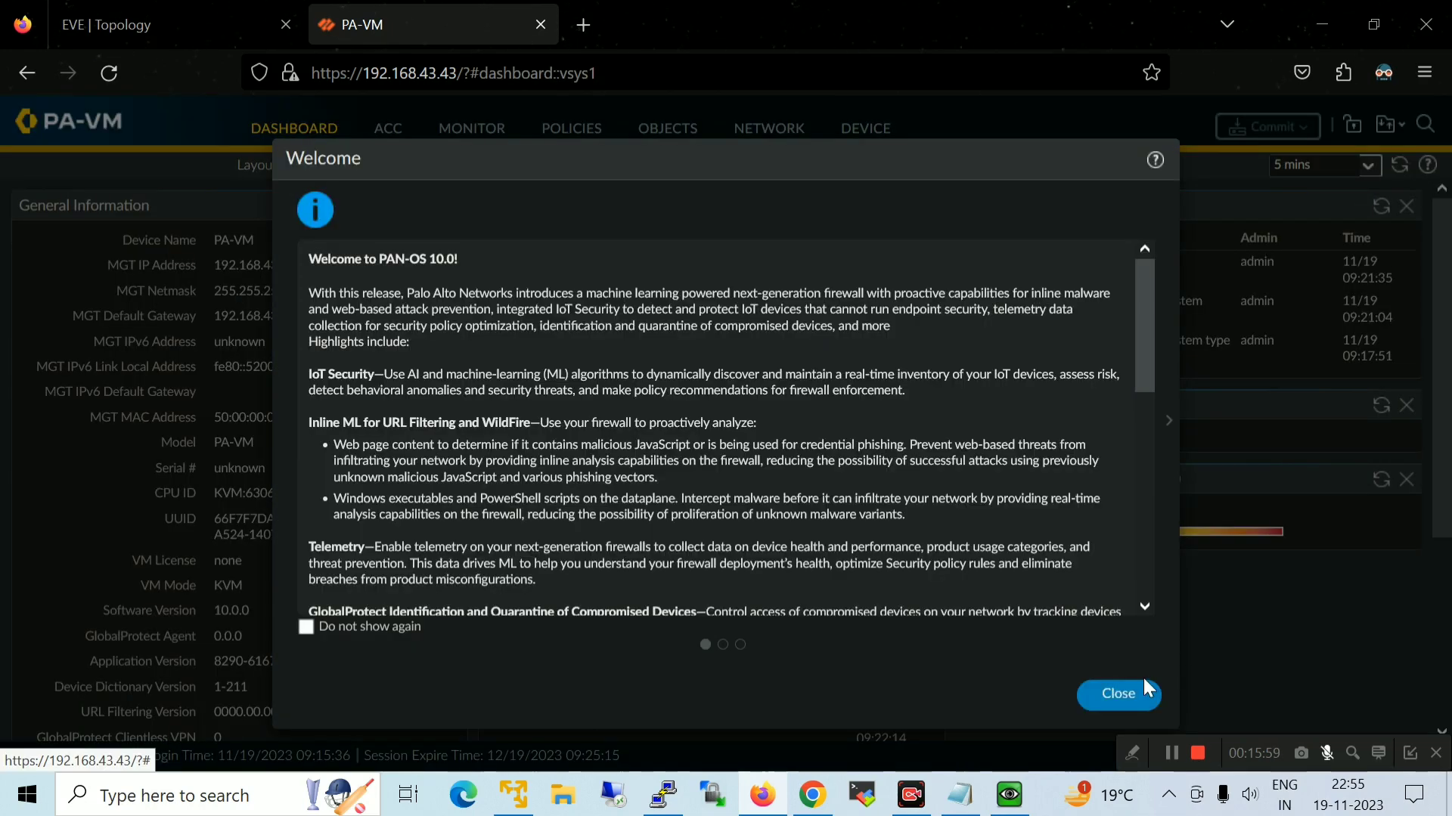
pyautogui.click(1144, 682)
pyautogui.click(981, 547)
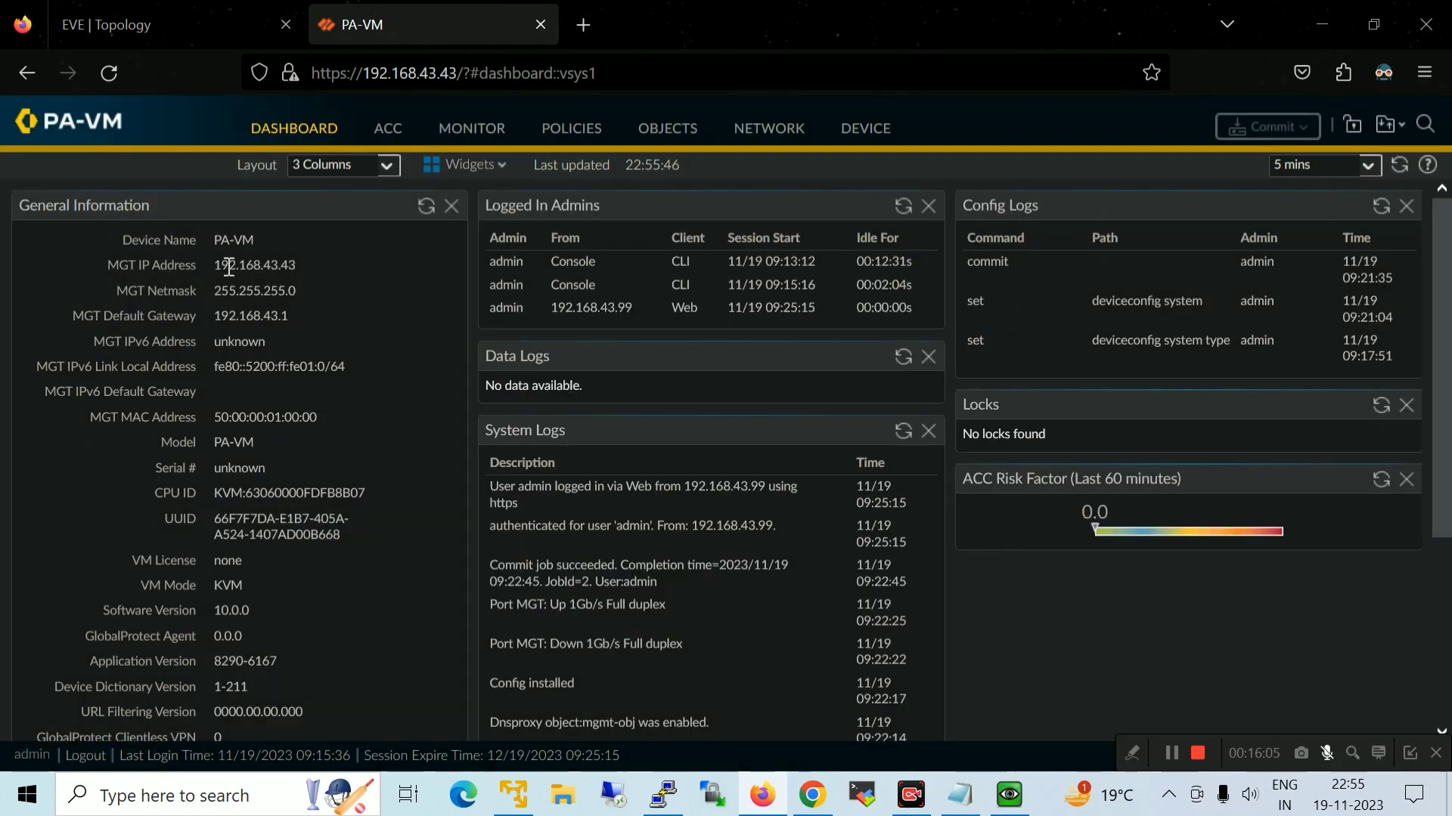